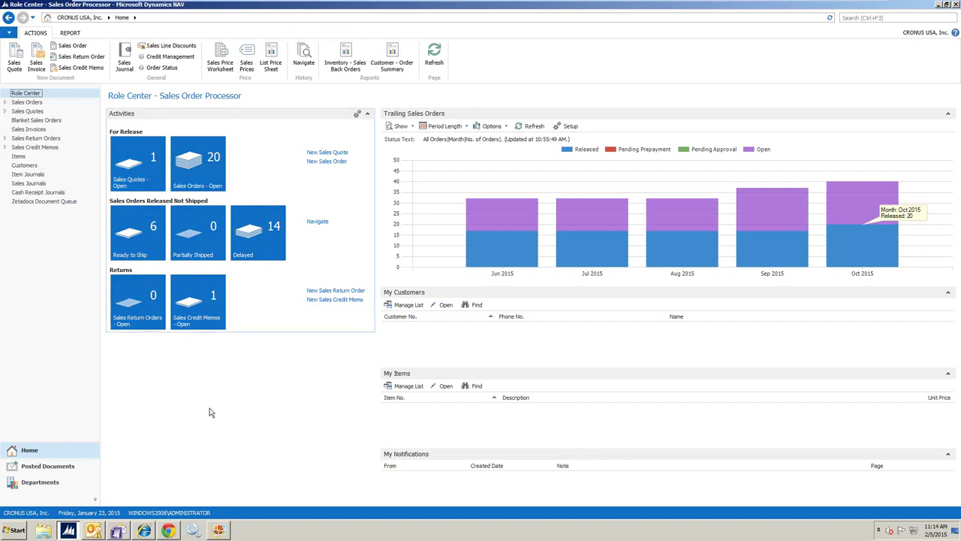
Go to the purchase orders under Departments and open the released CoolWood Technologies order dated 1/19/2015.
left_click(45, 485)
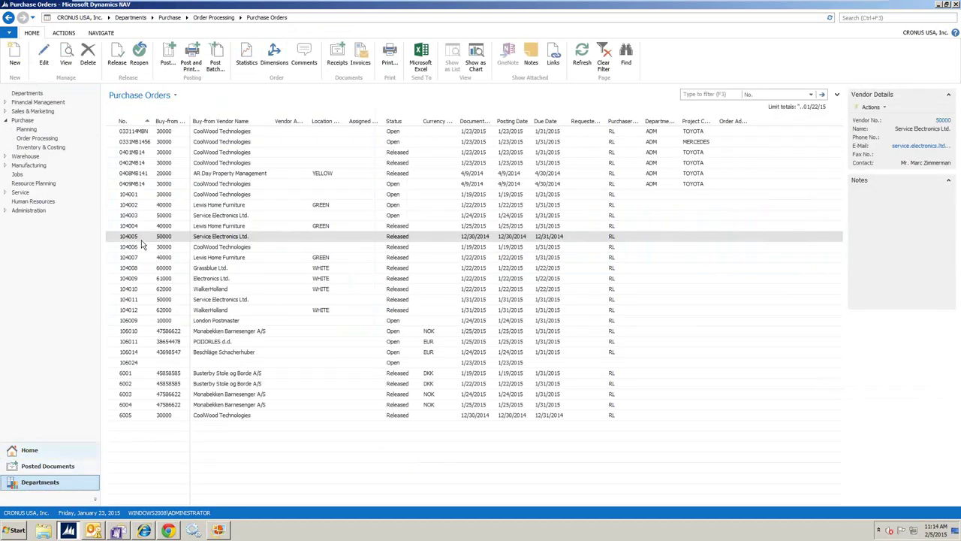
double_click(134, 247)
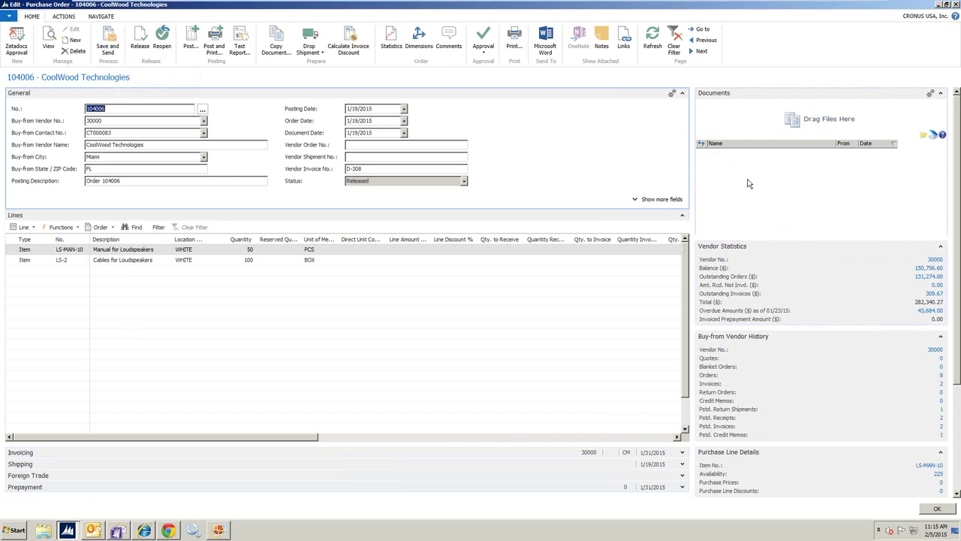
Save and send the purchase order to create an Outlook e-mail draft with the order attached, and bring up the draft.
left_click(118, 48)
left_click(466, 285)
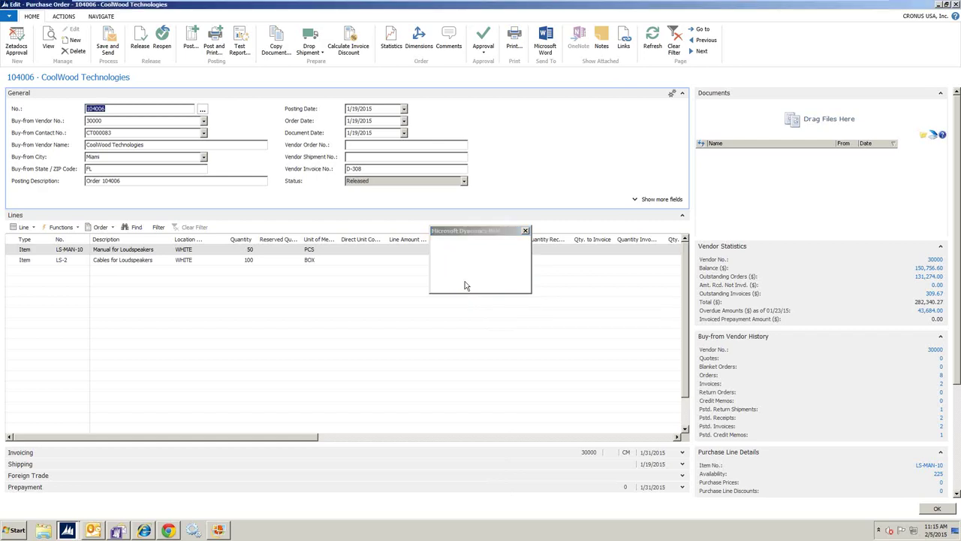
left_click(115, 531)
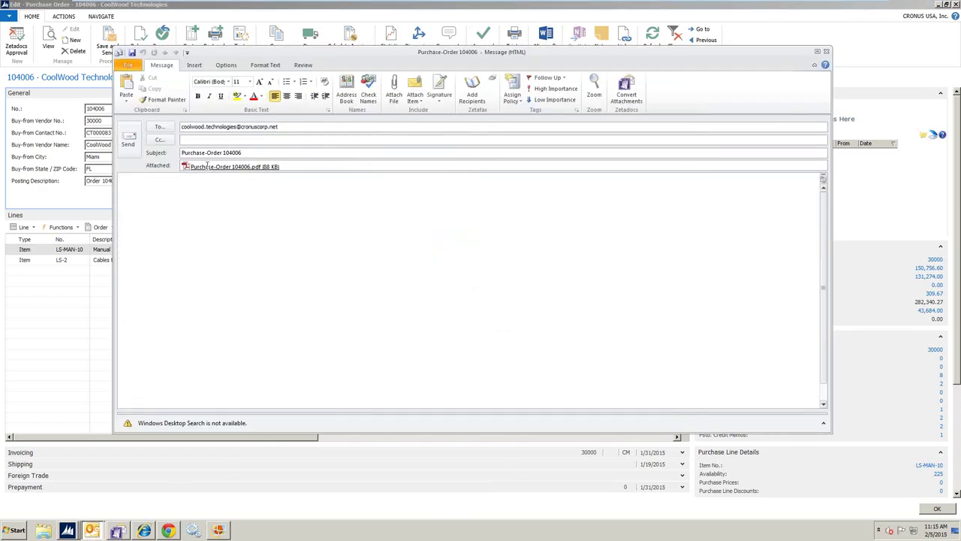
Check the subject, recipient and message body of the purchase order e-mail draft, and close it without sending.
left_click_drag(243, 153, 182, 152)
left_click(223, 154)
left_click_drag(244, 153, 222, 152)
left_click_drag(280, 126, 179, 126)
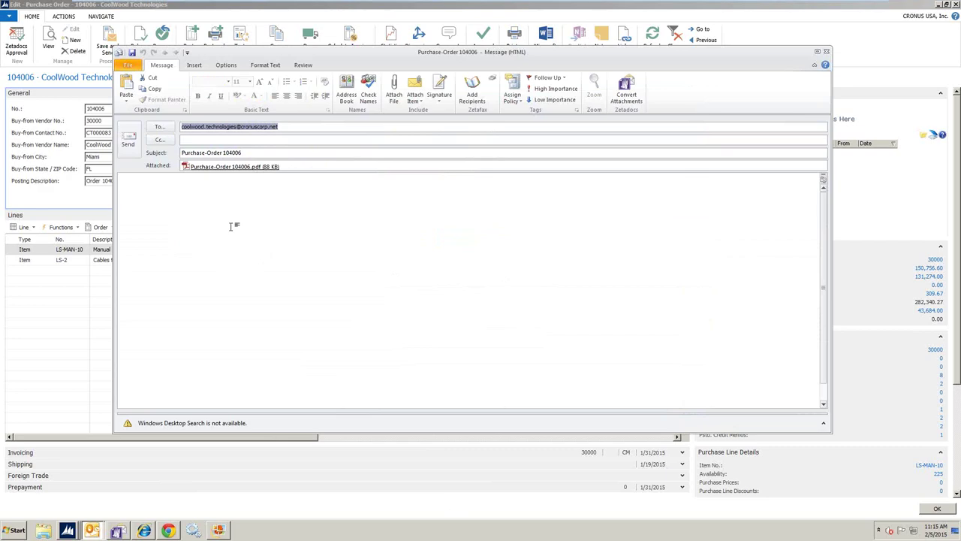
left_click(186, 192)
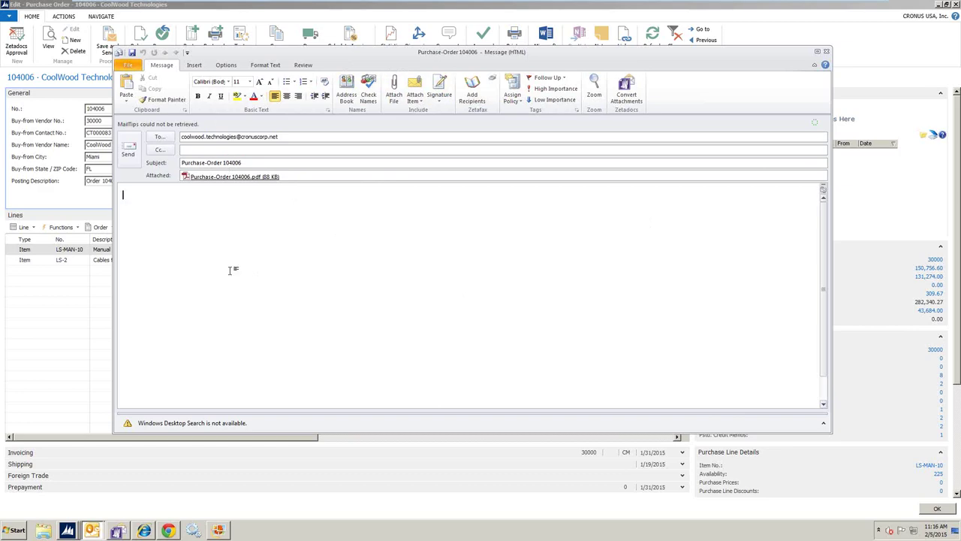
left_click(827, 52)
left_click(477, 288)
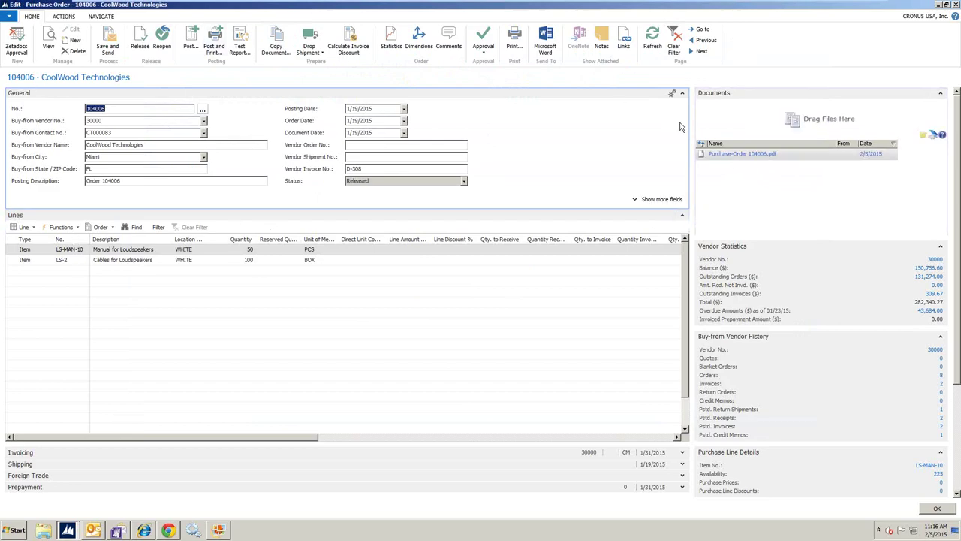
View the archived purchase order PDF from the order's documents and close it.
left_click(726, 156)
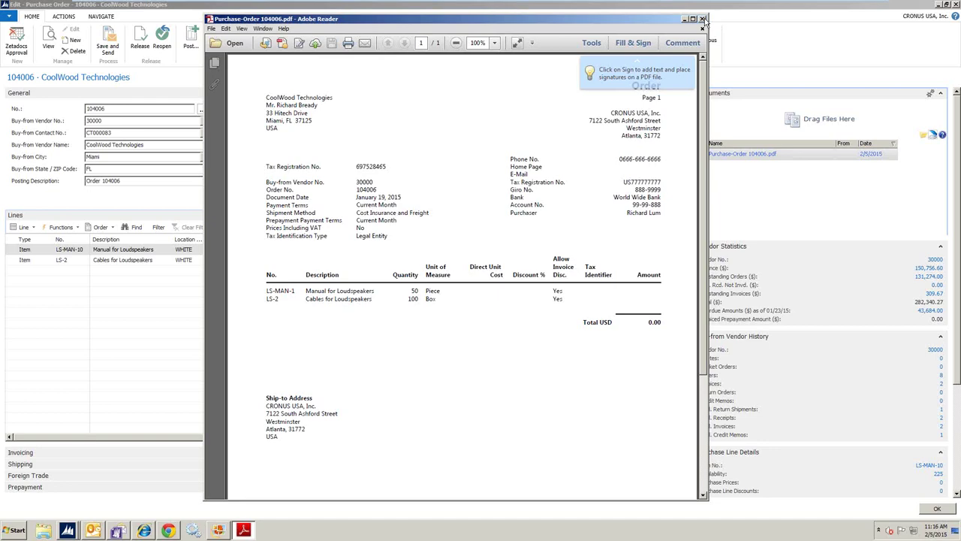
left_click(702, 19)
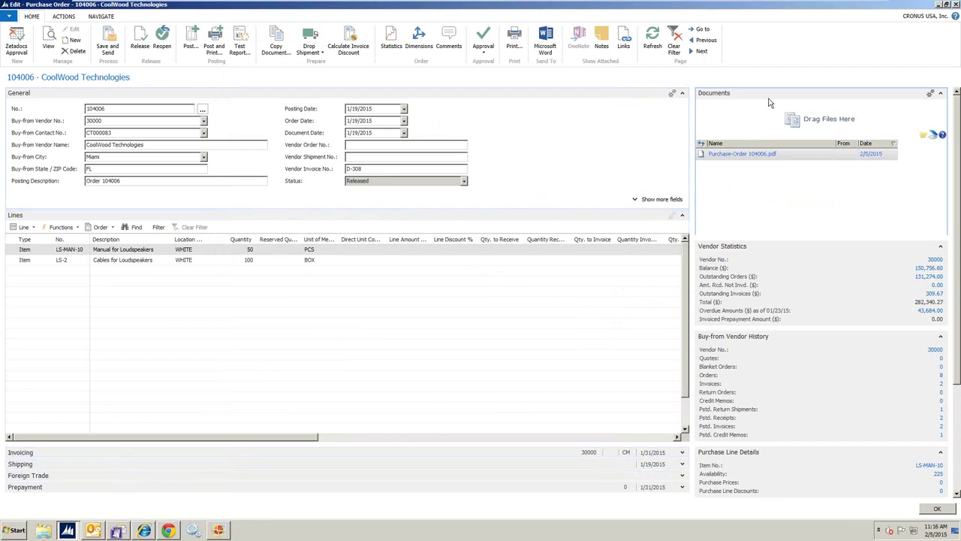
Switch to Outlook and archive the Sales-Invoice.pdf attachment of the Marketing promotion e-mail in the purchase order's documents.
left_click(93, 530)
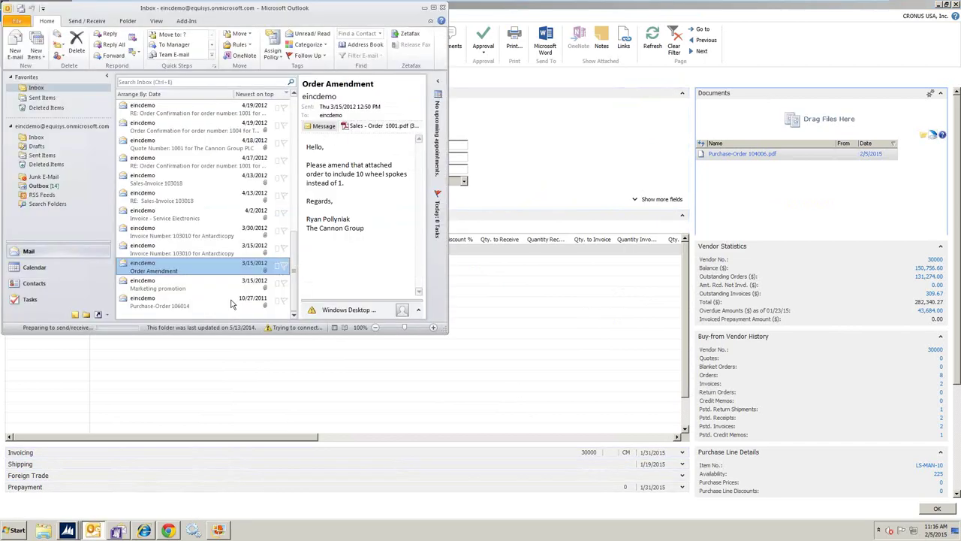
left_click(192, 285)
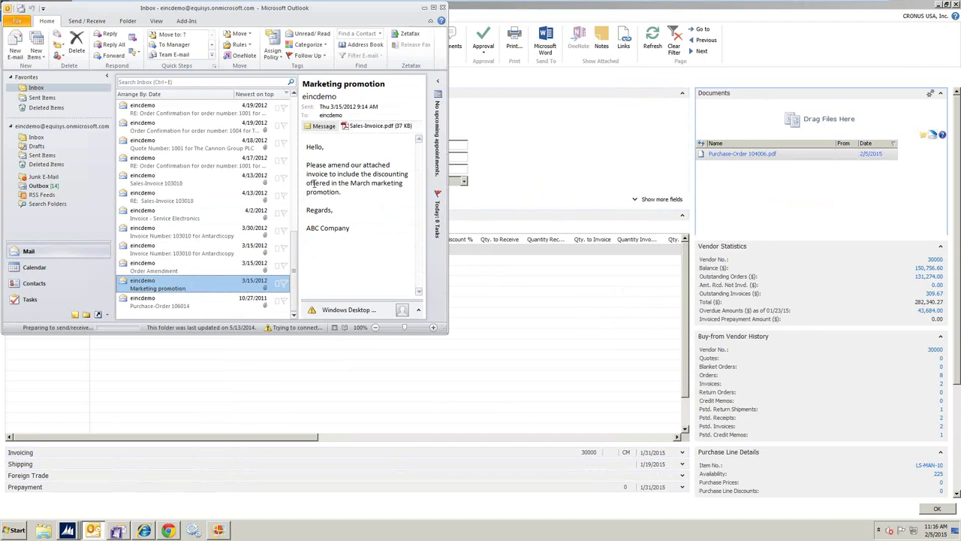
left_click(365, 127)
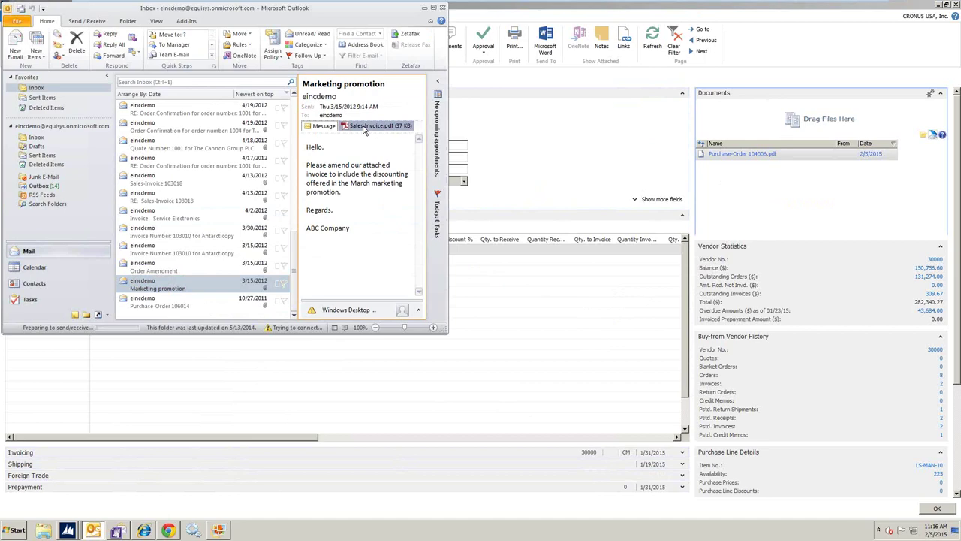
left_click_drag(365, 129, 832, 129)
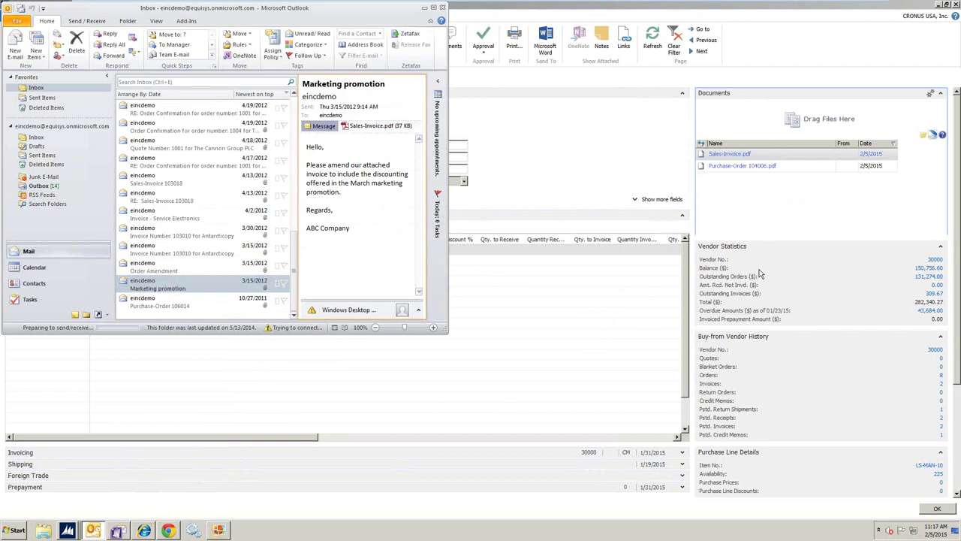
Minimize Outlook, view the archived Sales-Invoice.pdf from the purchase order's documents, and close it.
left_click(424, 7)
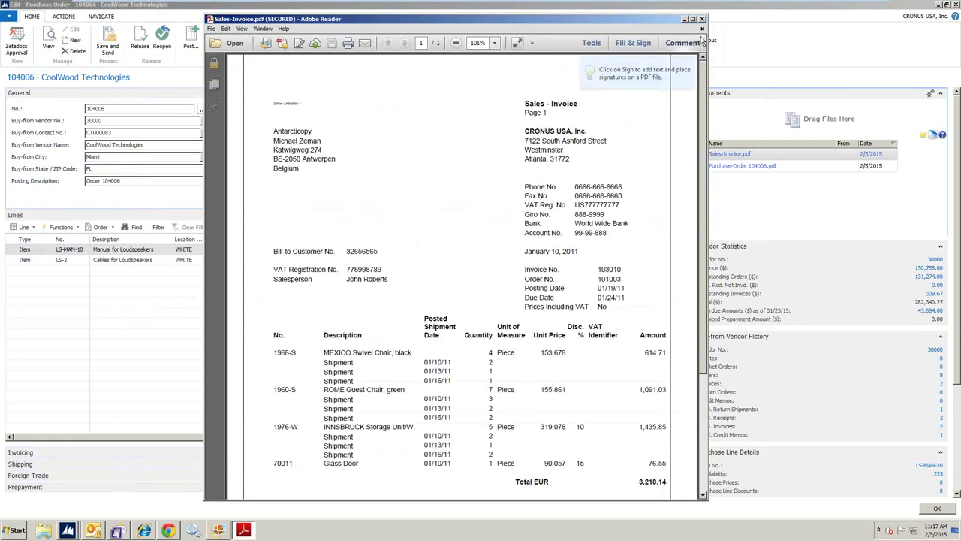
left_click(703, 21)
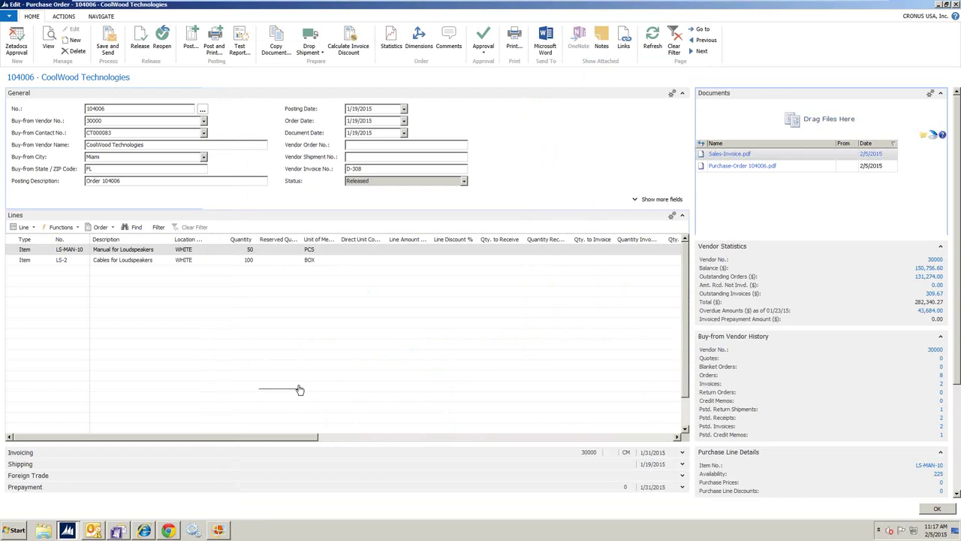
Archive the whole Marketing promotion e-mail from Outlook in the purchase order's documents and delete it from the inbox.
left_click(92, 530)
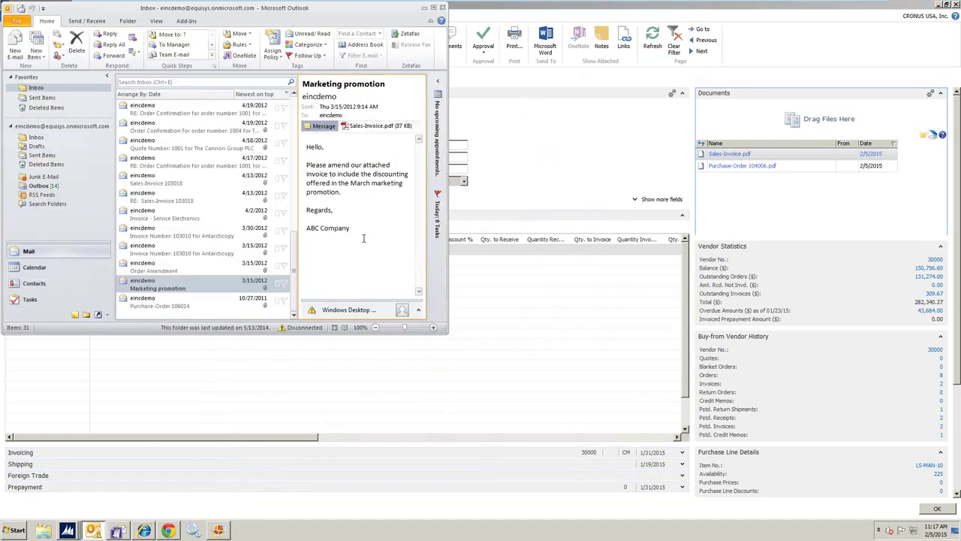
left_click_drag(364, 239, 309, 149)
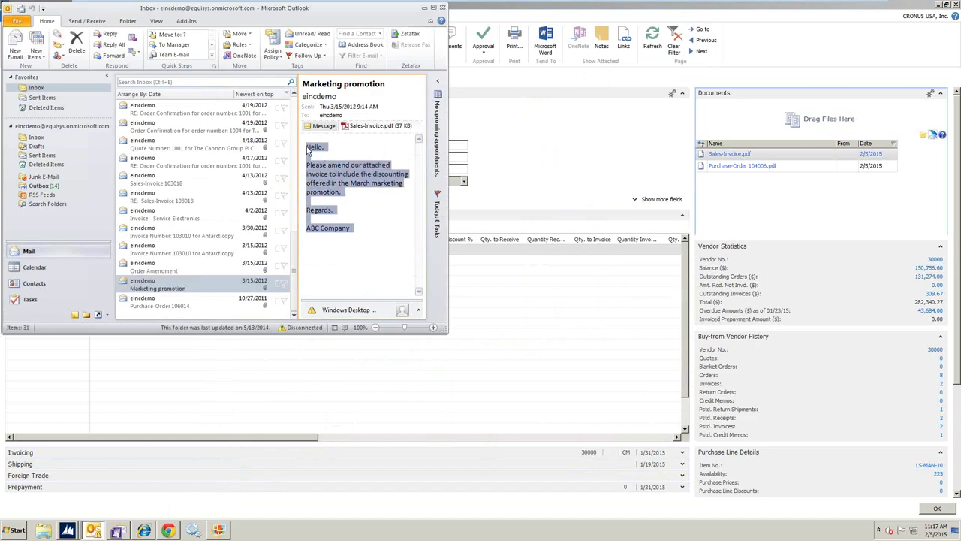
left_click(352, 218)
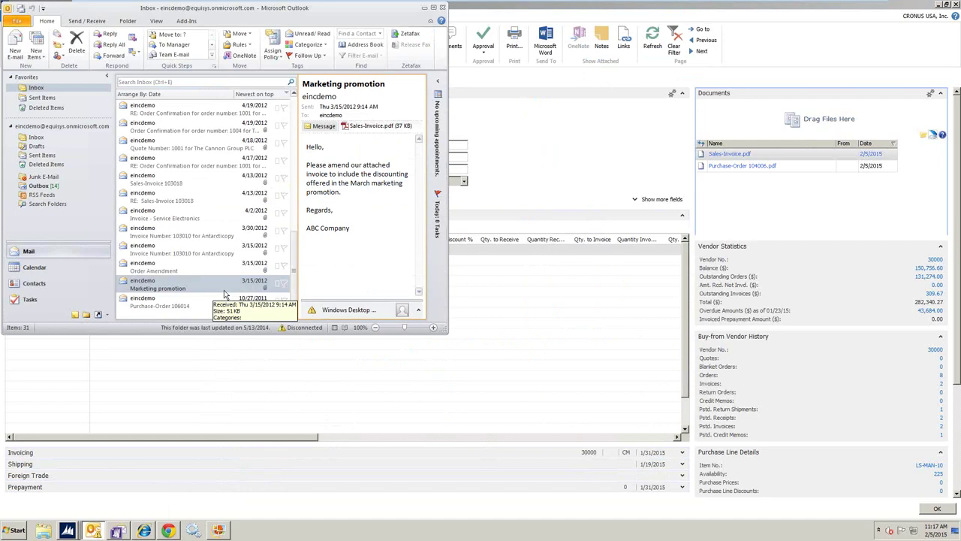
left_click_drag(160, 289, 821, 121)
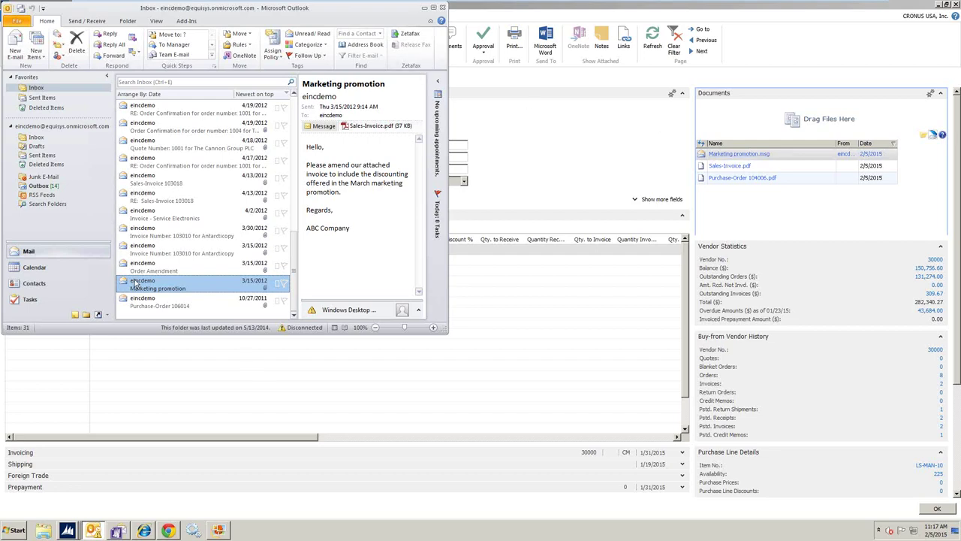
left_click(77, 47)
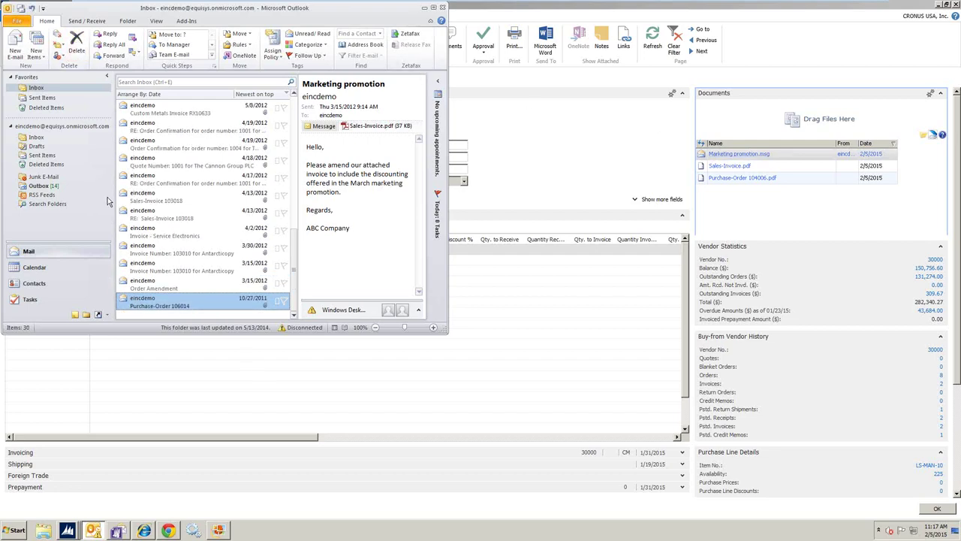
left_click(425, 8)
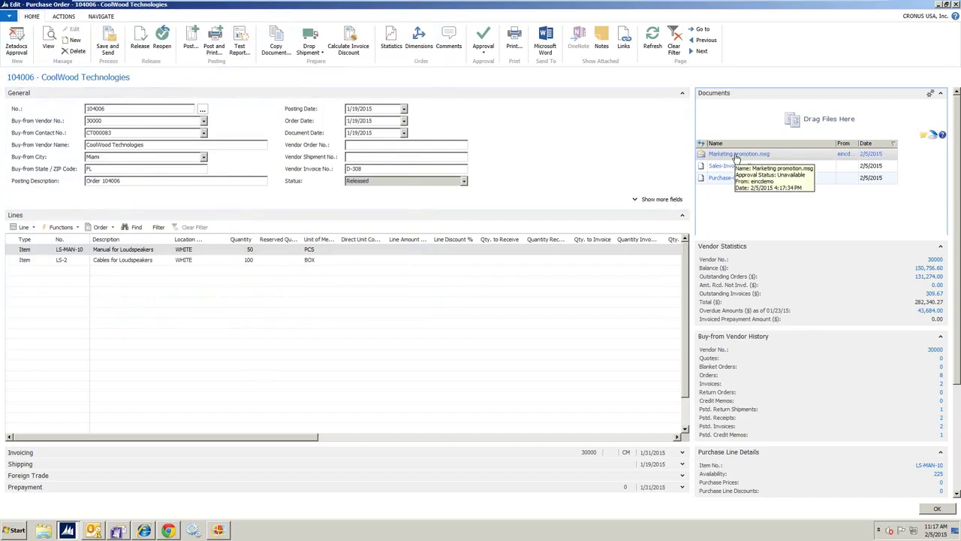
View the archived Marketing promotion e-mail and its Sales-Invoice.pdf attachment from the purchase order's documents, and close both.
left_click(738, 154)
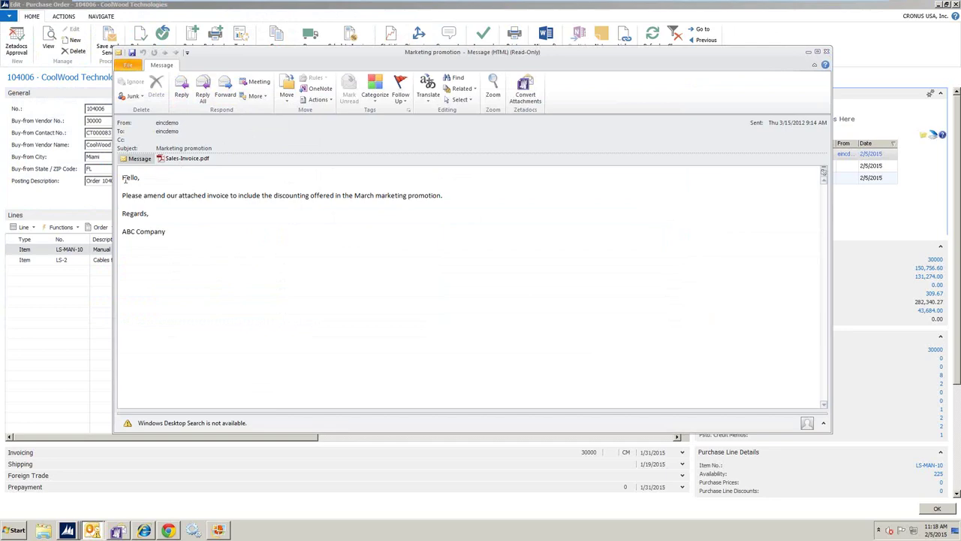
left_click(175, 160)
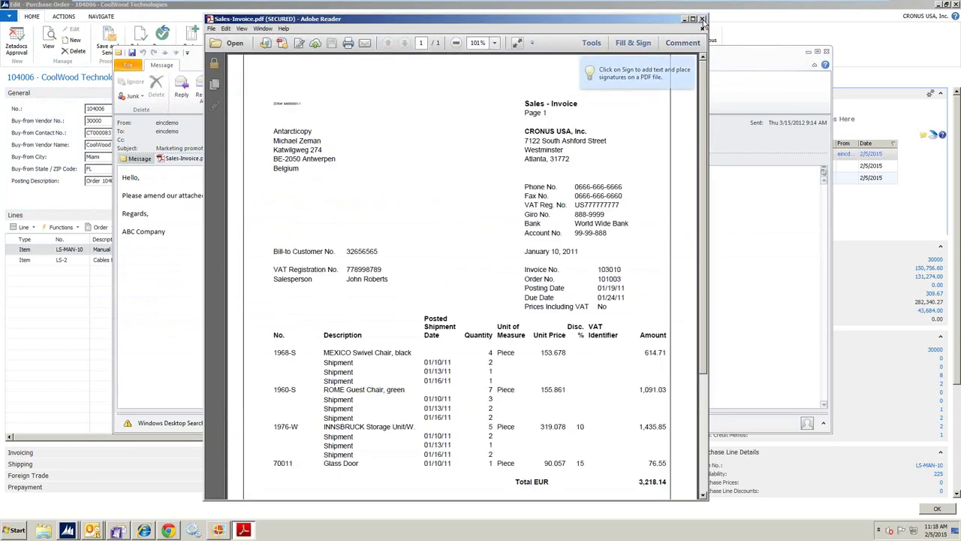
left_click(705, 22)
left_click(826, 52)
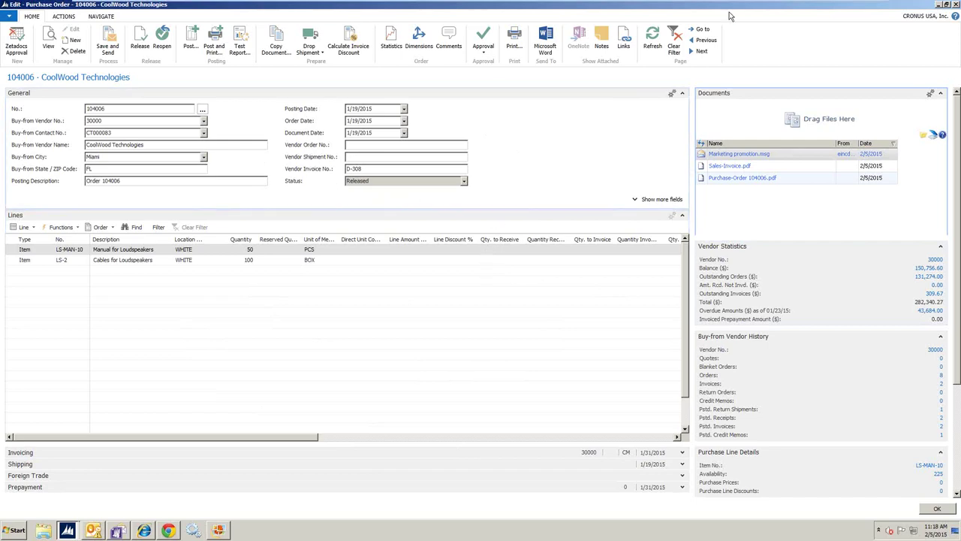
Return from the purchase order to the Role Center and minimize the virtual machine to show the presentation.
left_click(957, 5)
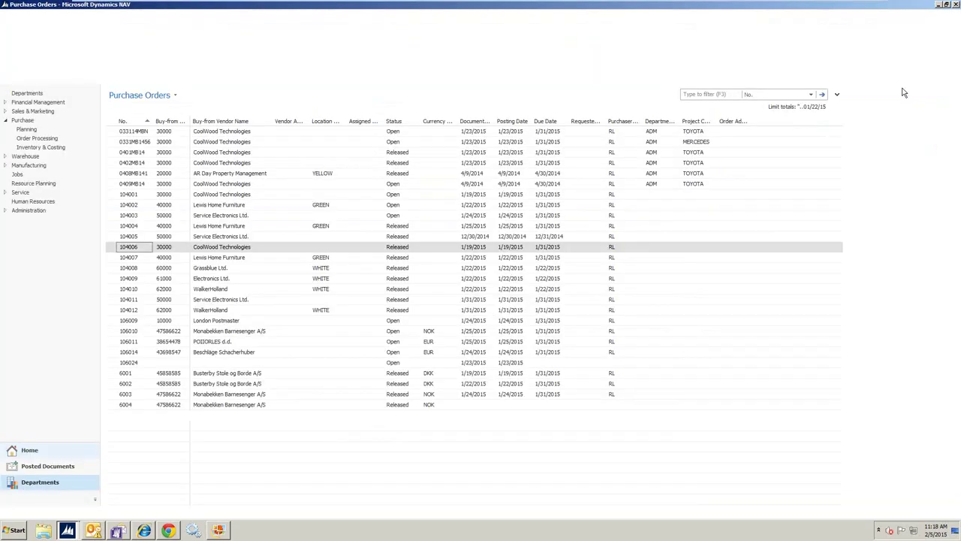
left_click(30, 450)
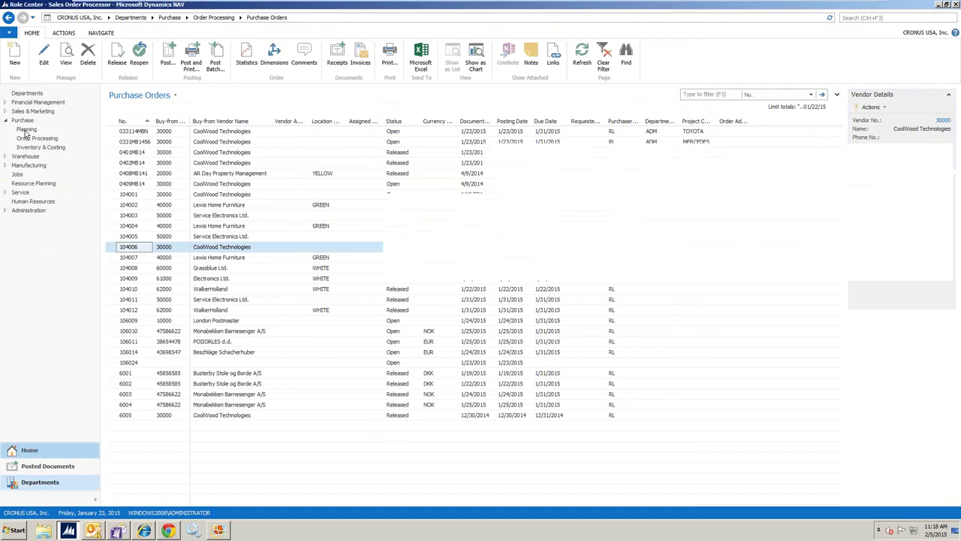
mouse_move(821, 4)
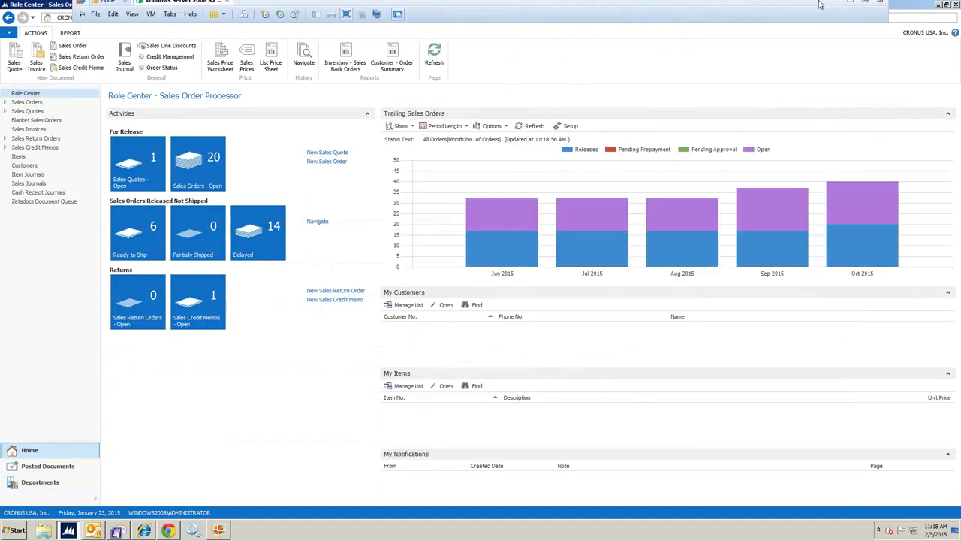
left_click(851, 8)
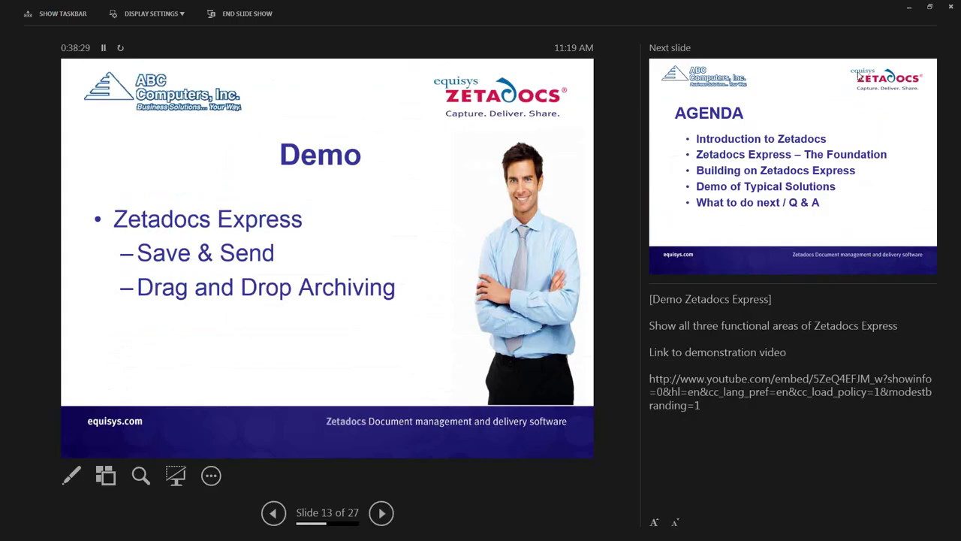
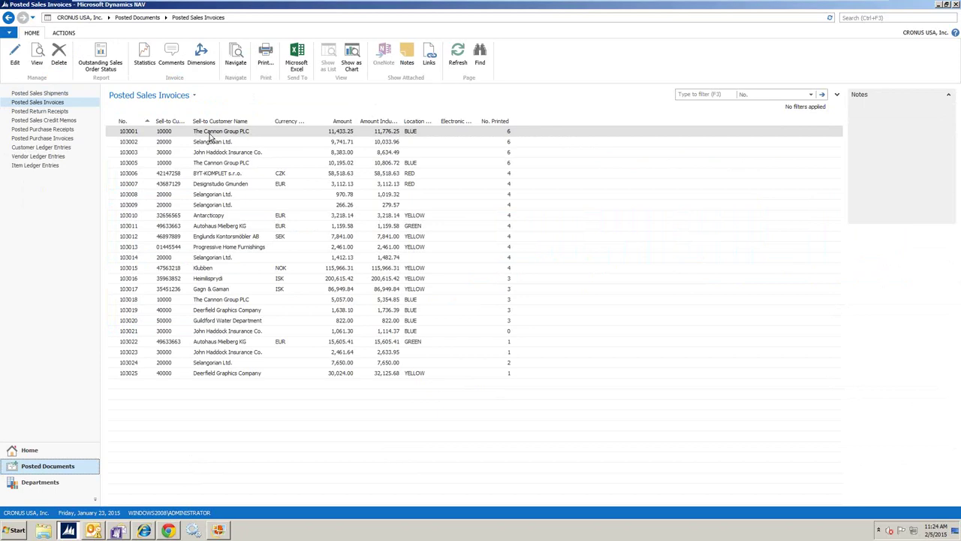
Start printing the posted sales invoice for The Cannon Group PLC and set the report's No. filter to 103001..103015.
left_click(212, 135)
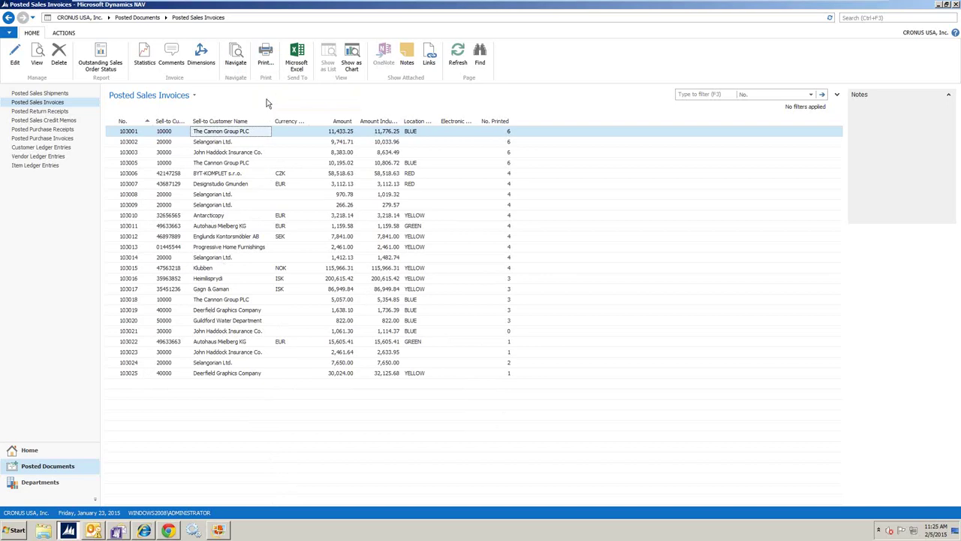
left_click(272, 58)
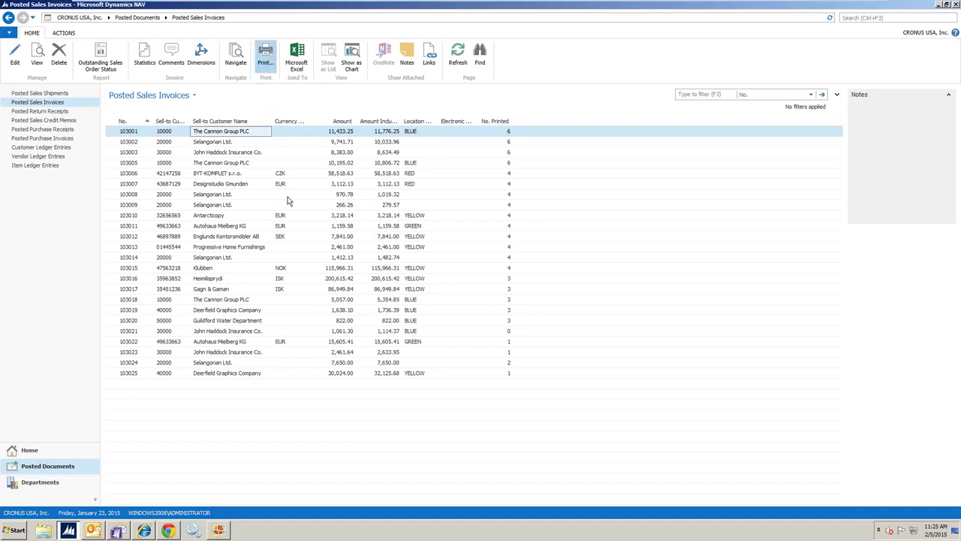
left_click_drag(208, 21, 332, 71)
left_click(259, 232)
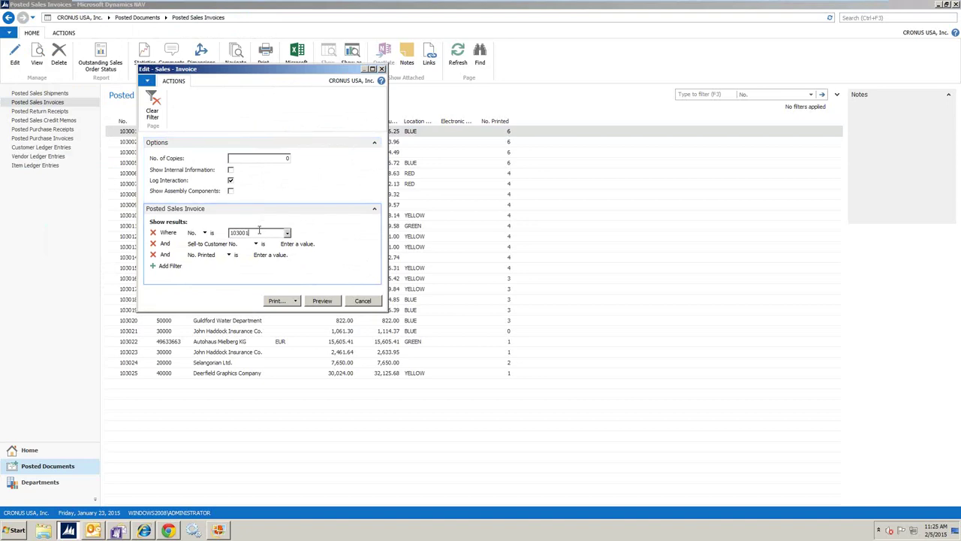
type("..103015")
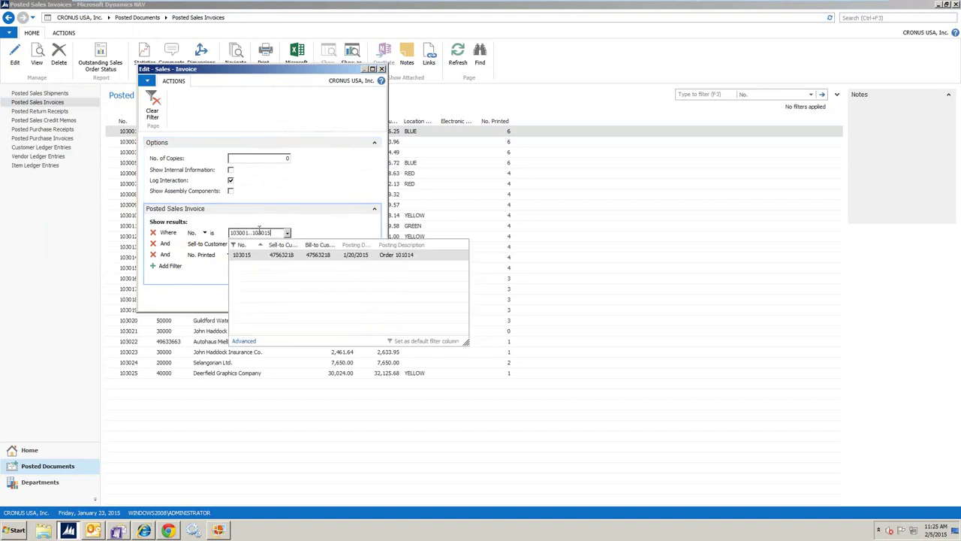
left_click(358, 216)
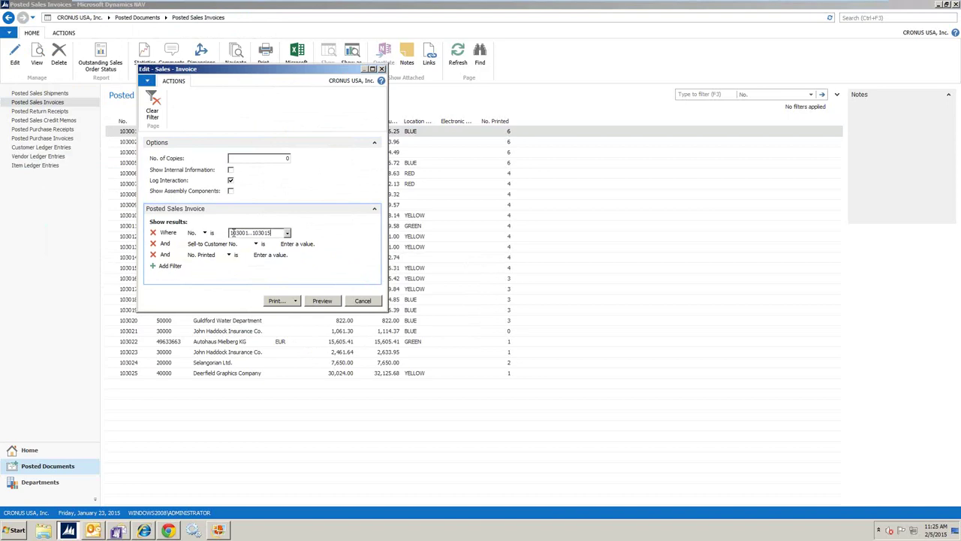
Browse the fields available for filtering the posted sales invoices in the report's first filter line.
left_click(204, 234)
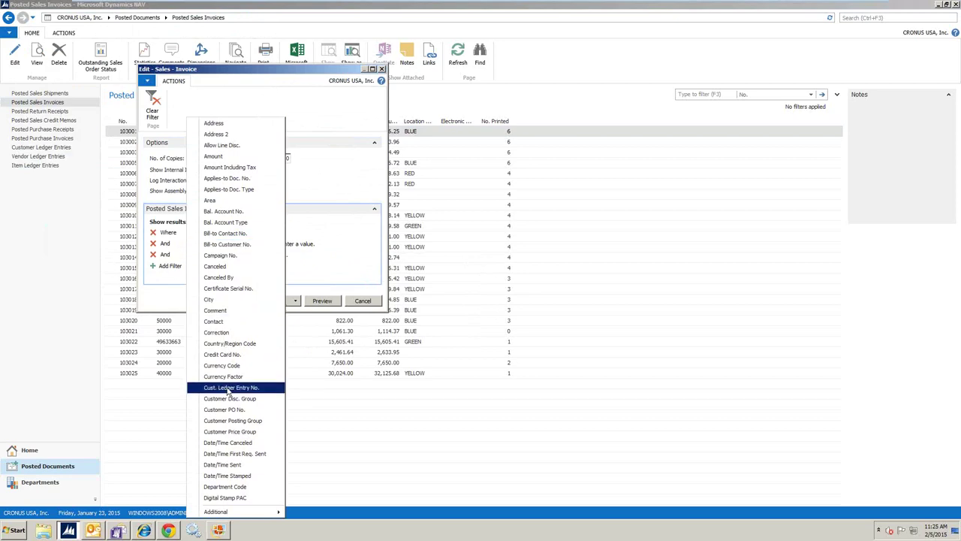
mouse_move(234, 512)
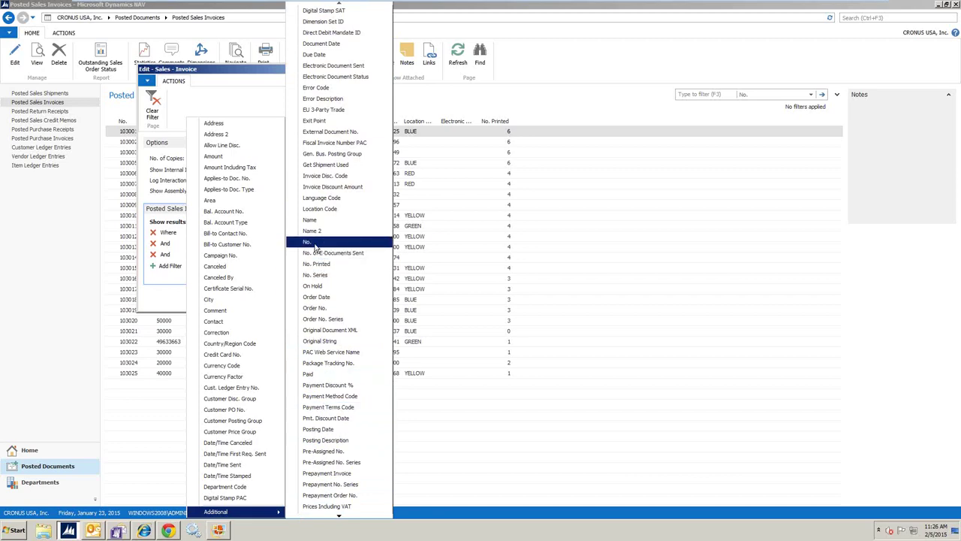
left_click(316, 264)
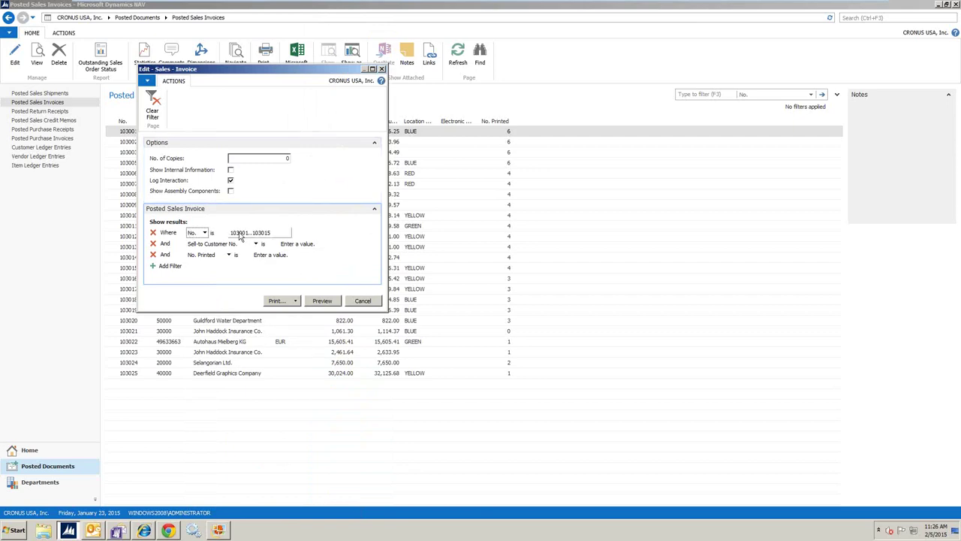
Print the filtered batch of posted sales invoices to the Zetadocs PDF printer.
left_click(277, 300)
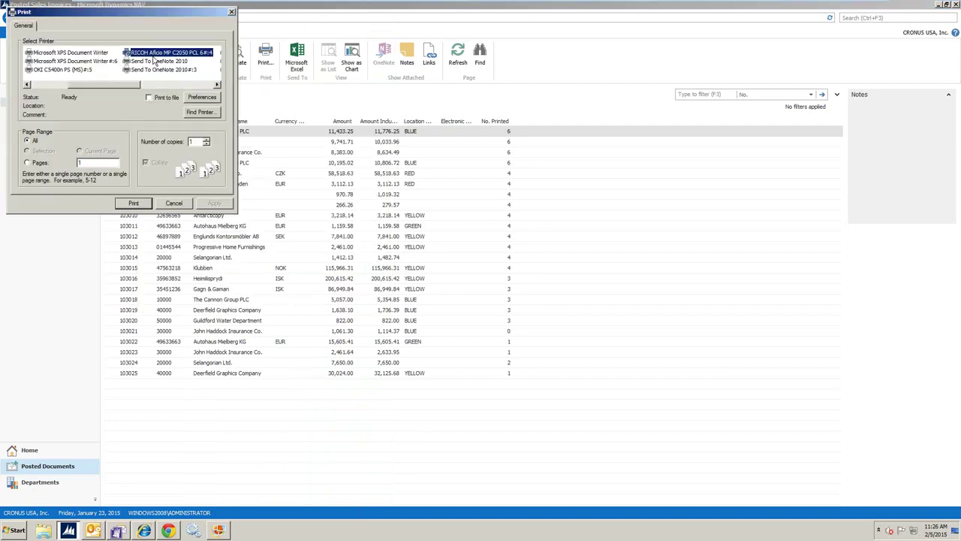
left_click(217, 85)
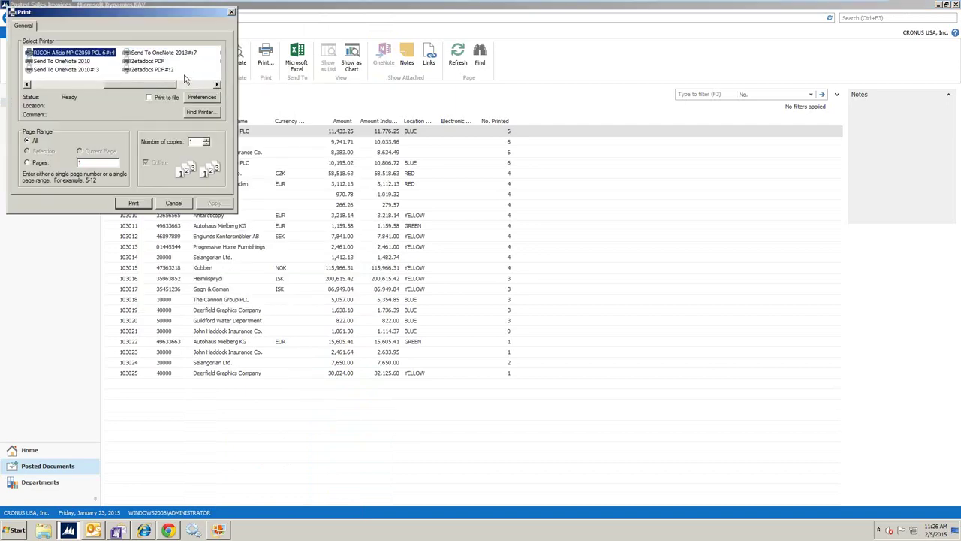
left_click(150, 62)
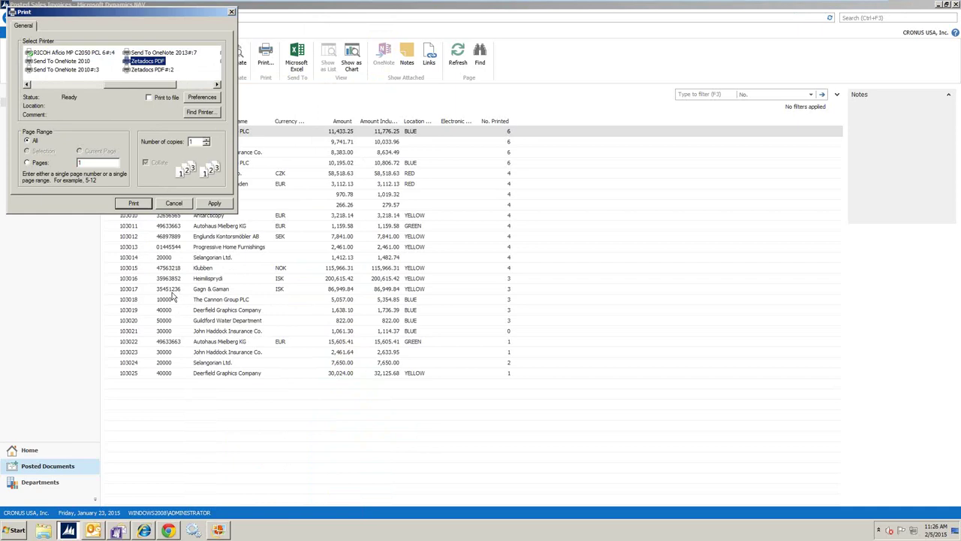
left_click(135, 204)
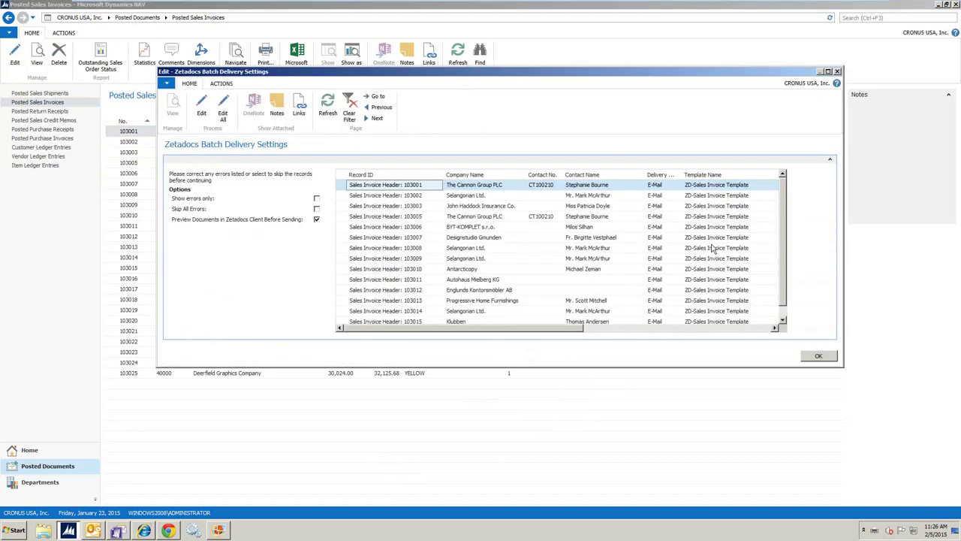
Enlarge the Zetadocs Batch Delivery Settings window, turn off previewing documents in Zetadocs Client before sending, and confirm the batch.
left_click_drag(156, 67, 94, 34)
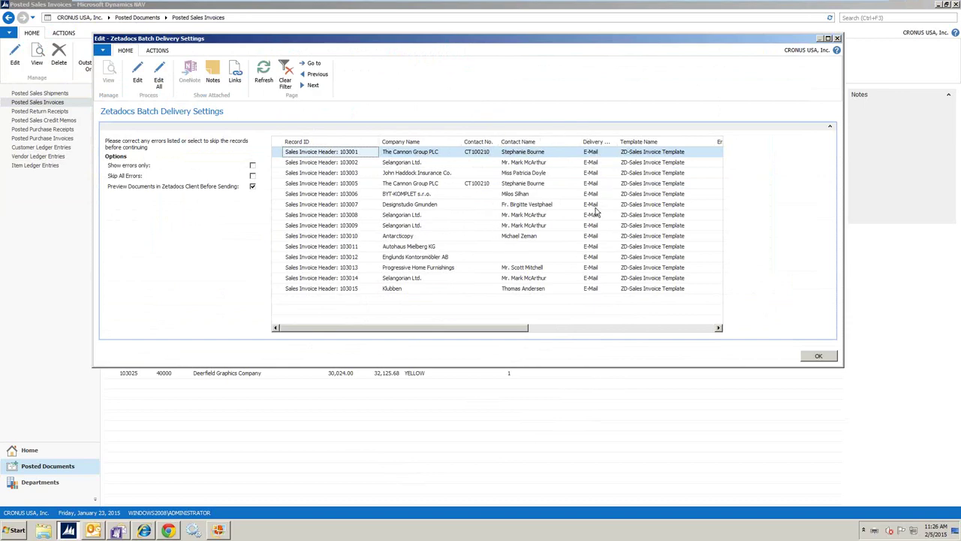
mouse_move(608, 296)
left_click(252, 186)
left_click(811, 360)
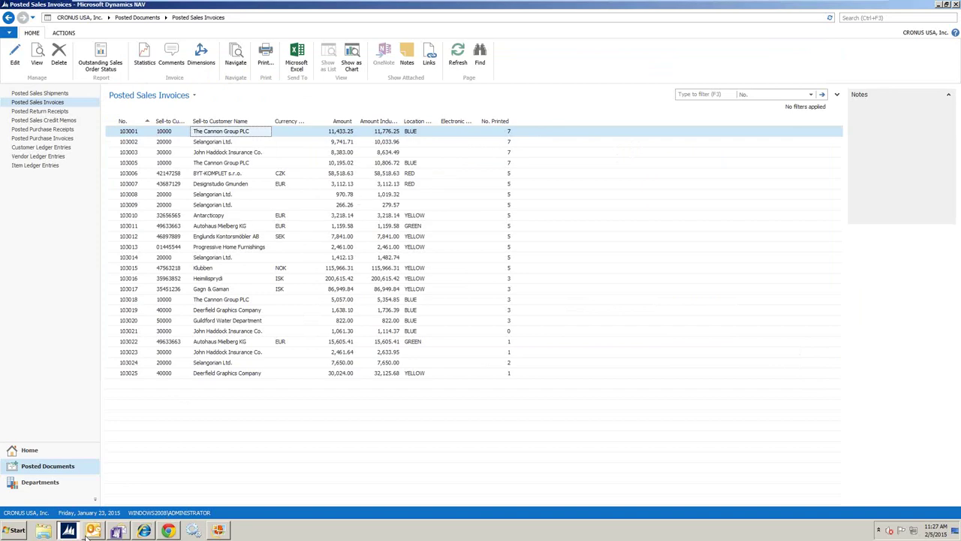
Switch to Outlook, maximize it, view both pages of Sales-Invoice 103025.pdf from the Sent Items, and close the PDF.
left_click(93, 531)
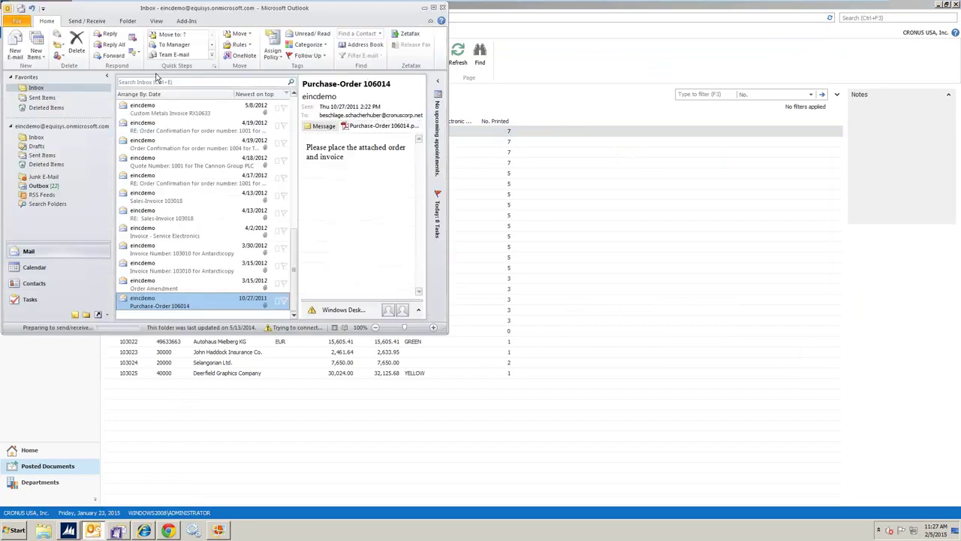
left_click(433, 7)
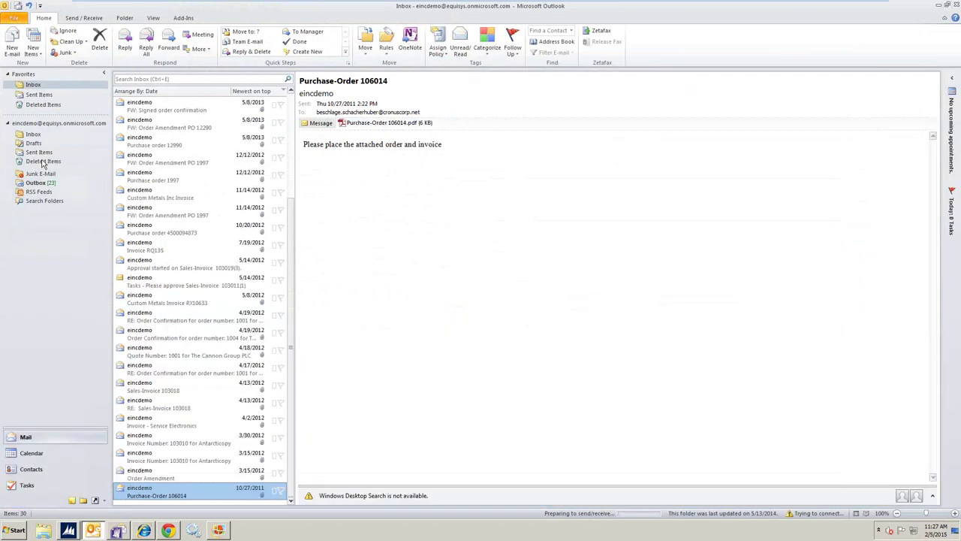
left_click(39, 152)
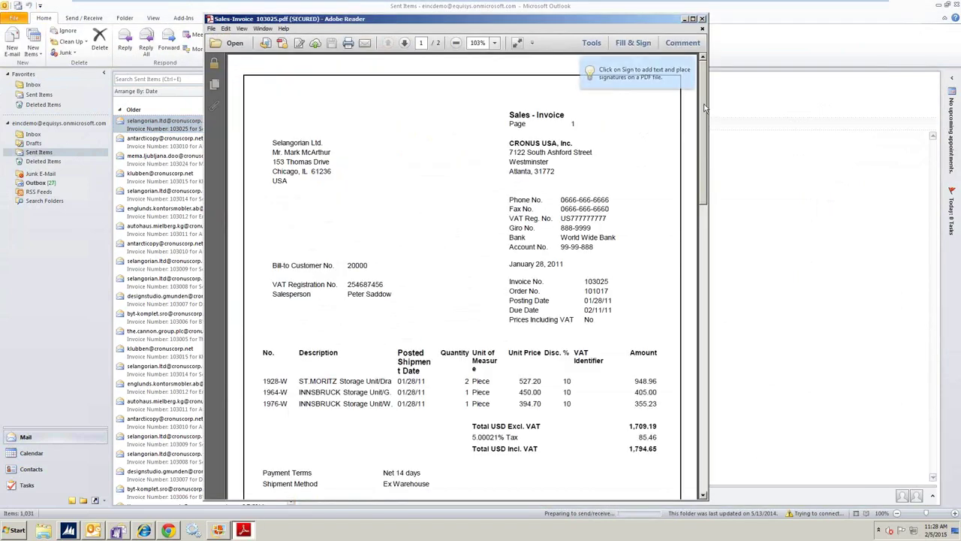
left_click_drag(704, 108, 718, 176)
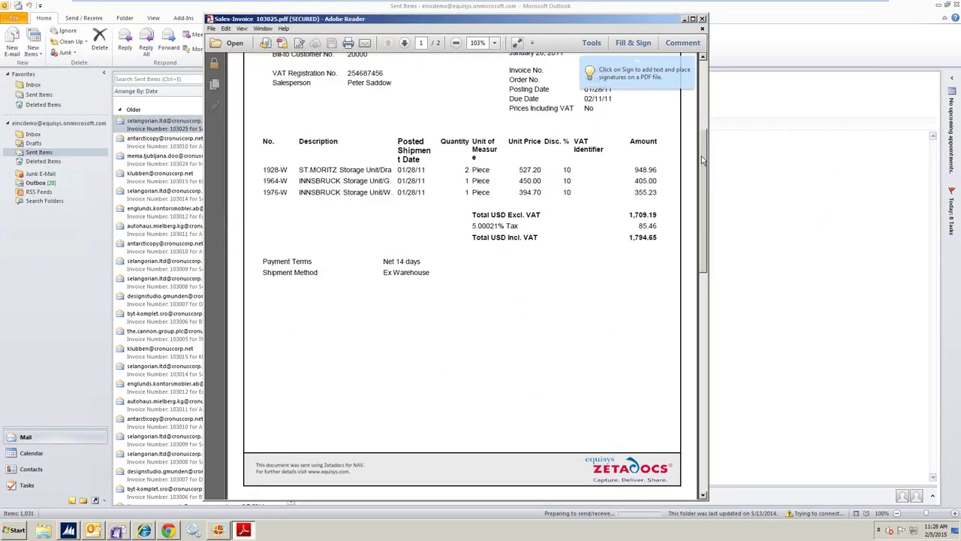
left_click_drag(701, 156, 716, 331)
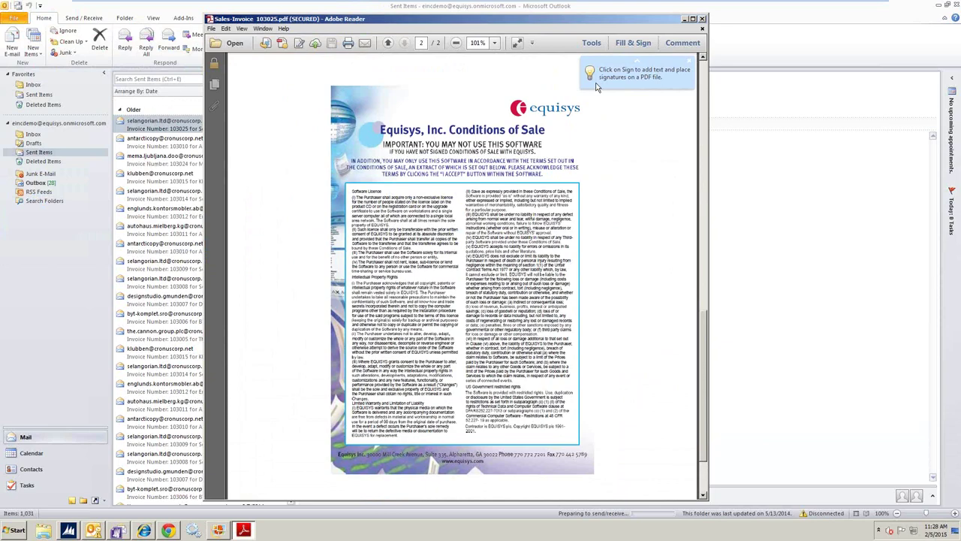
left_click(702, 19)
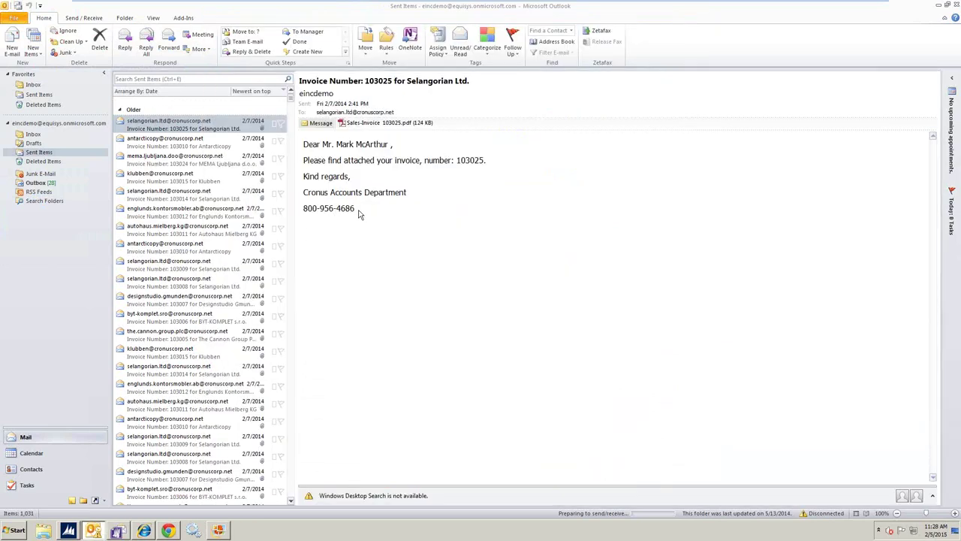
Examine the message text of the sent Selangorian Ltd. and Klubben invoice e-mails, including the greeting, invoice number and subject.
left_click_drag(358, 213, 304, 147)
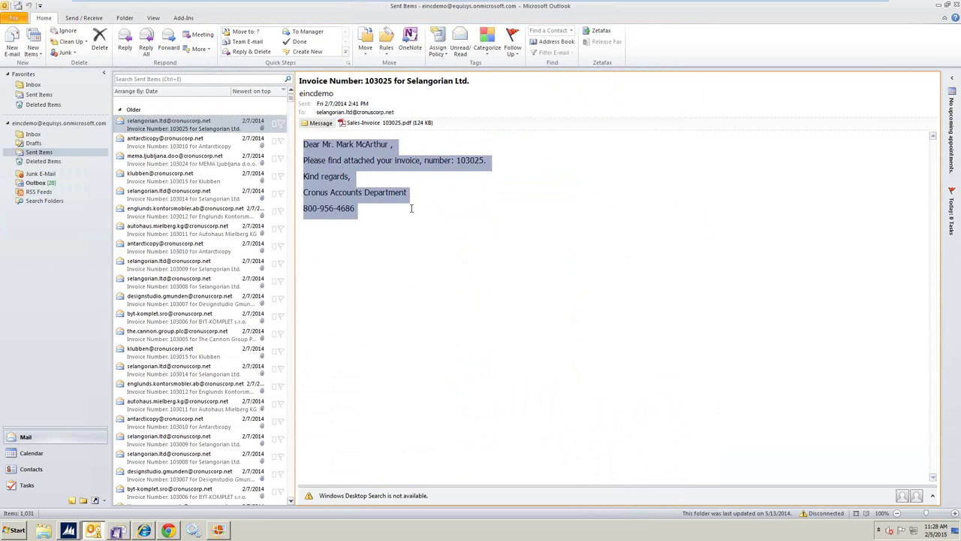
left_click(400, 261)
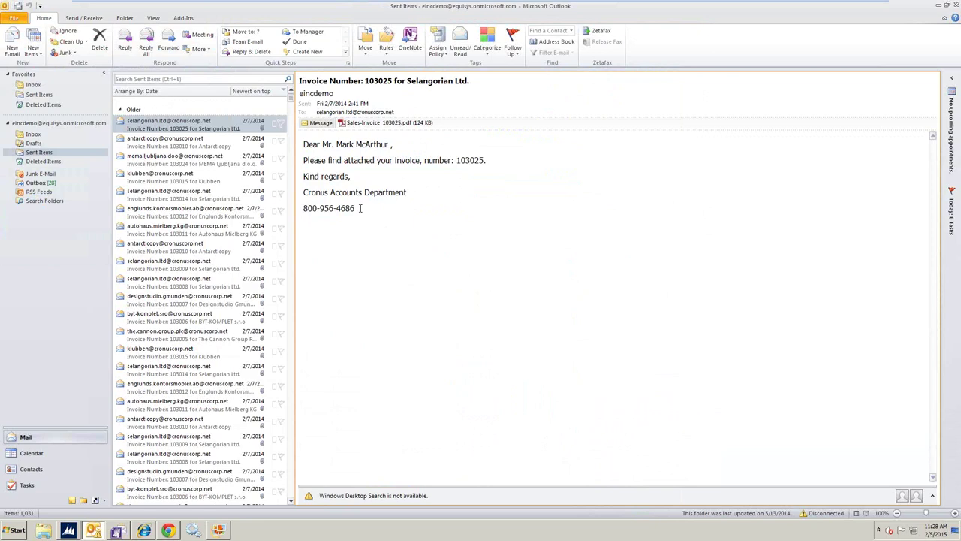
left_click(192, 180)
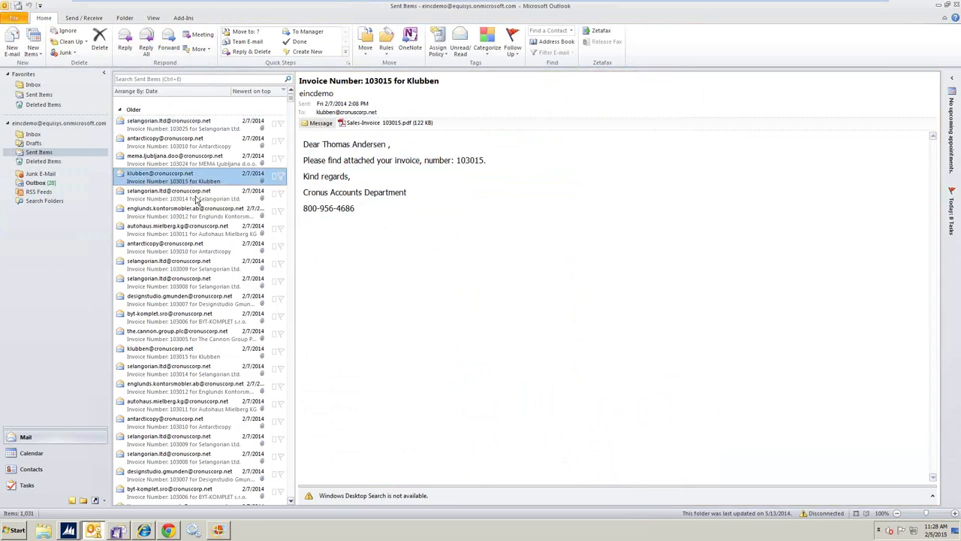
left_click_drag(322, 144, 386, 144)
left_click(454, 160)
left_click_drag(454, 160, 483, 161)
left_click_drag(442, 81, 407, 80)
left_click(419, 186)
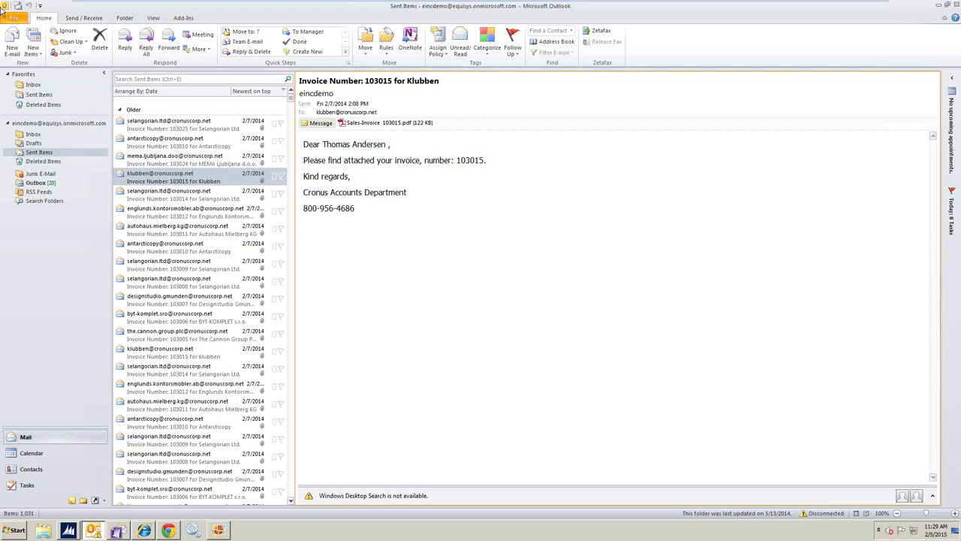
Minimize Outlook, open posted sales invoice 103024 for Selangorian Ltd. maximized, and widen its Documents area.
left_click(948, 6)
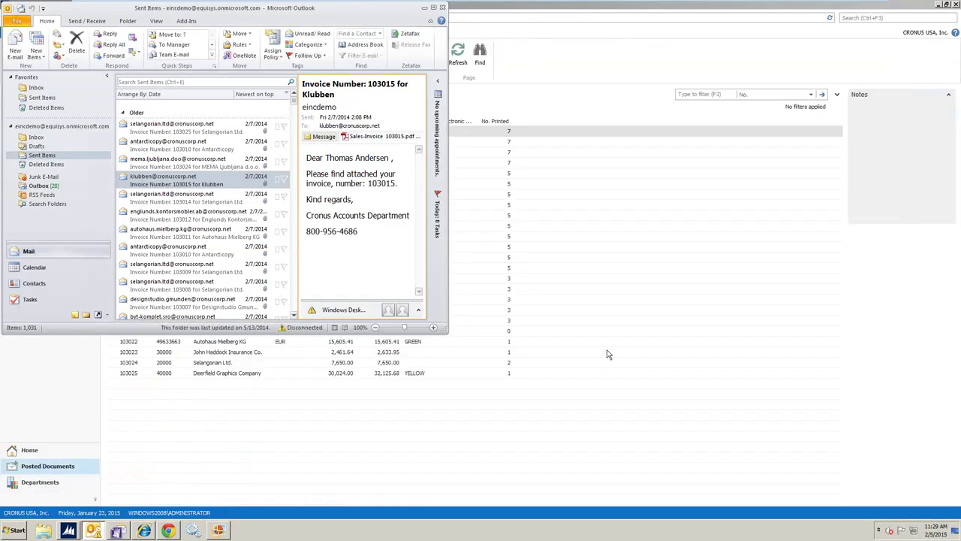
left_click(424, 8)
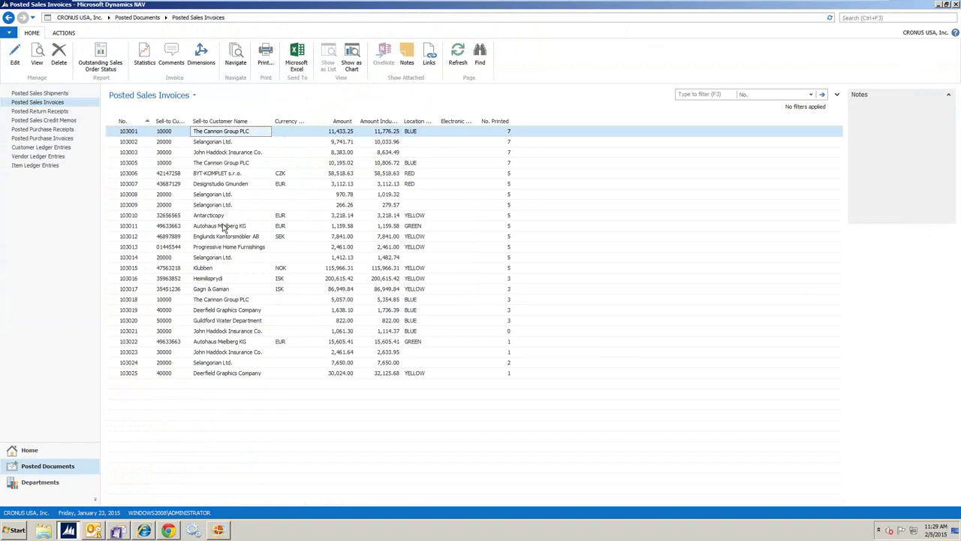
left_click(216, 364)
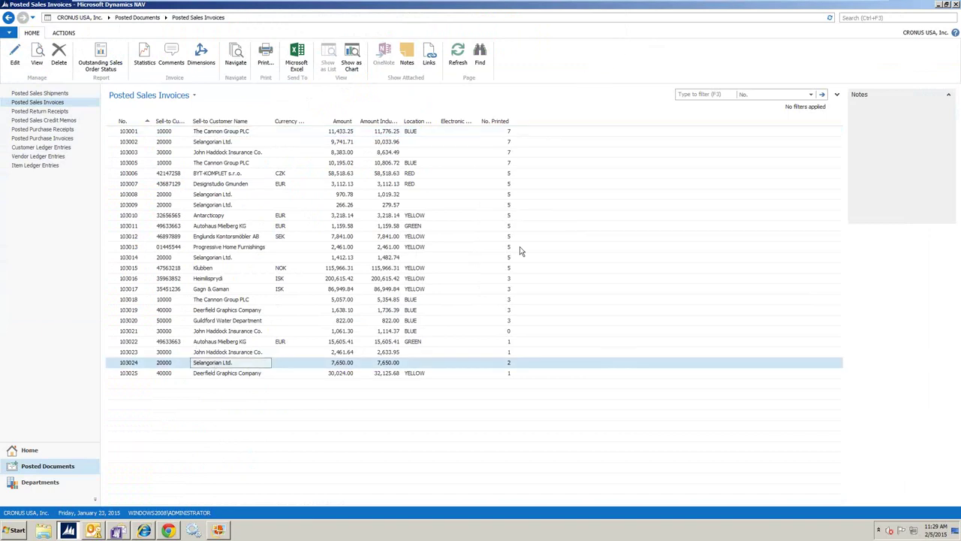
key("ctrl+shift+e")
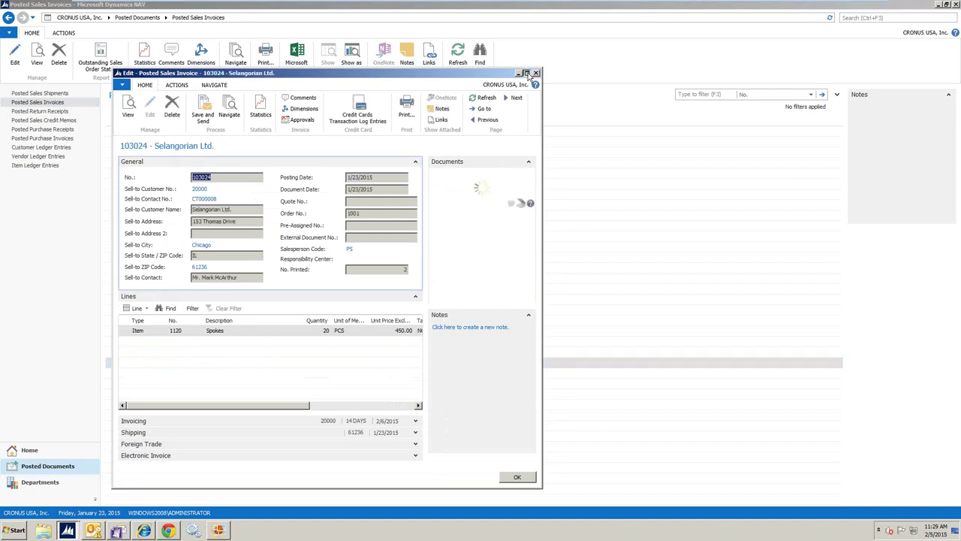
left_click(527, 73)
left_click_drag(845, 129, 661, 146)
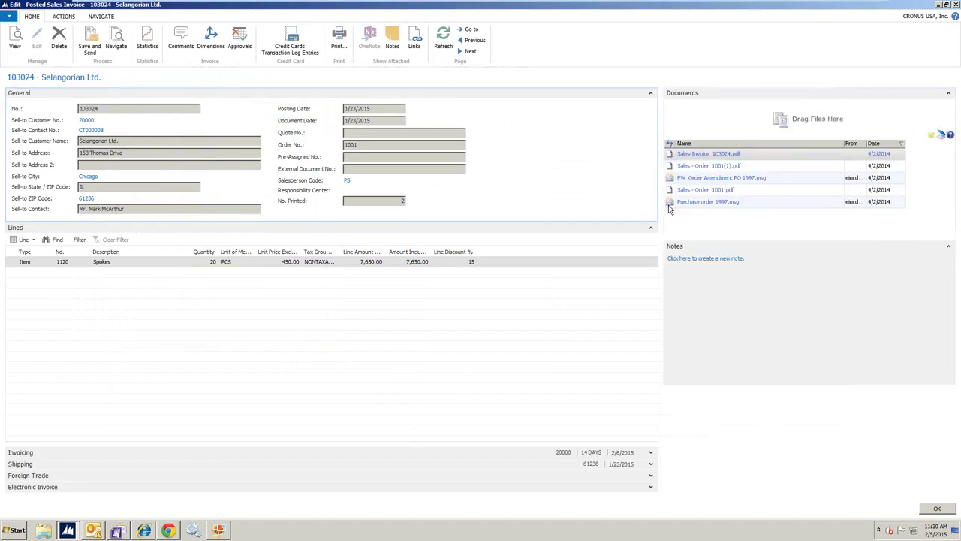
View the archived Purchase order 1997.msg, Sales - Order 1001.pdf and Sales-Invoice 103024.pdf from the invoice's documents, closing each one.
left_click(691, 205)
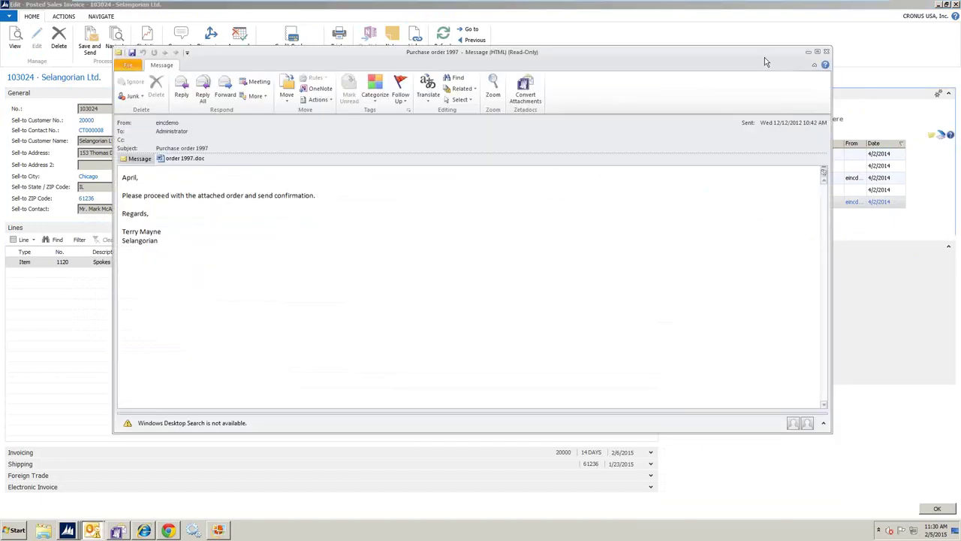
left_click(826, 51)
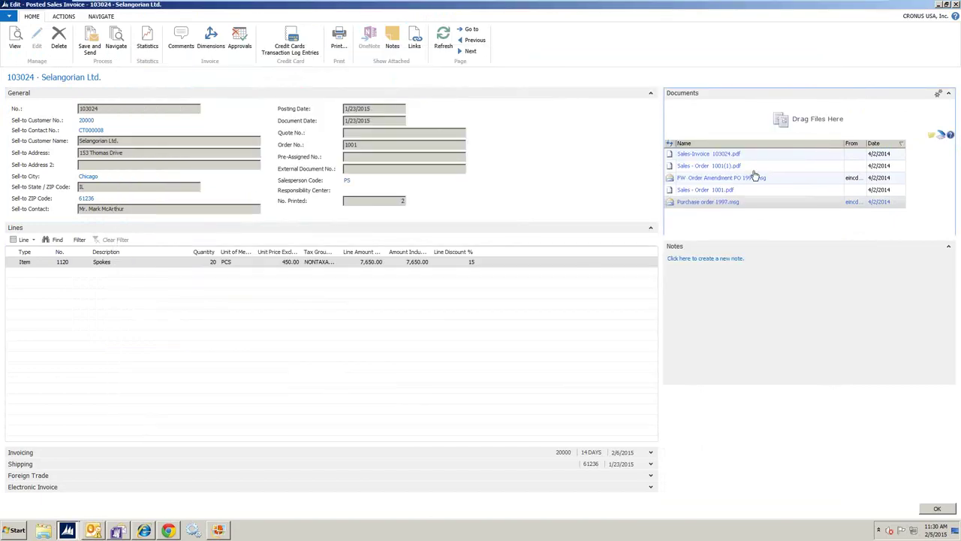
left_click(698, 190)
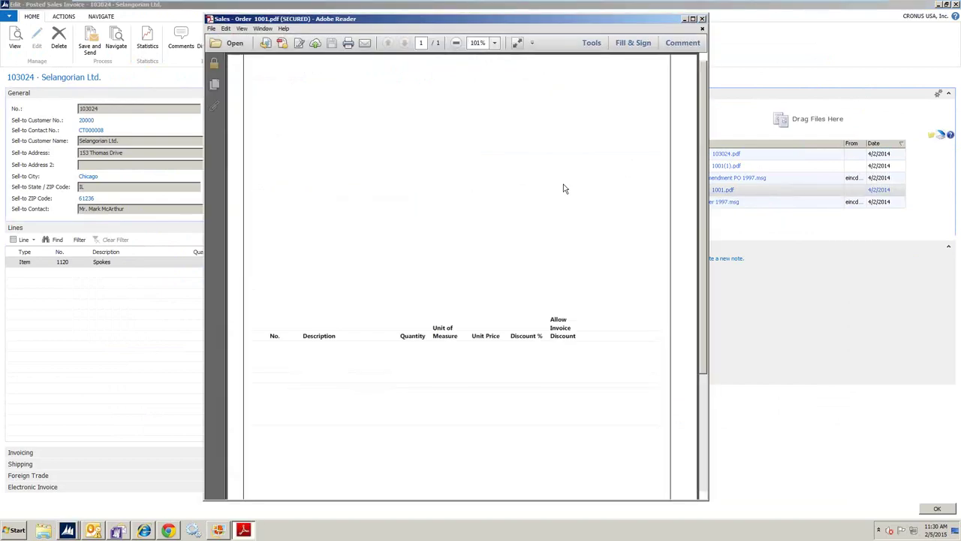
left_click(702, 20)
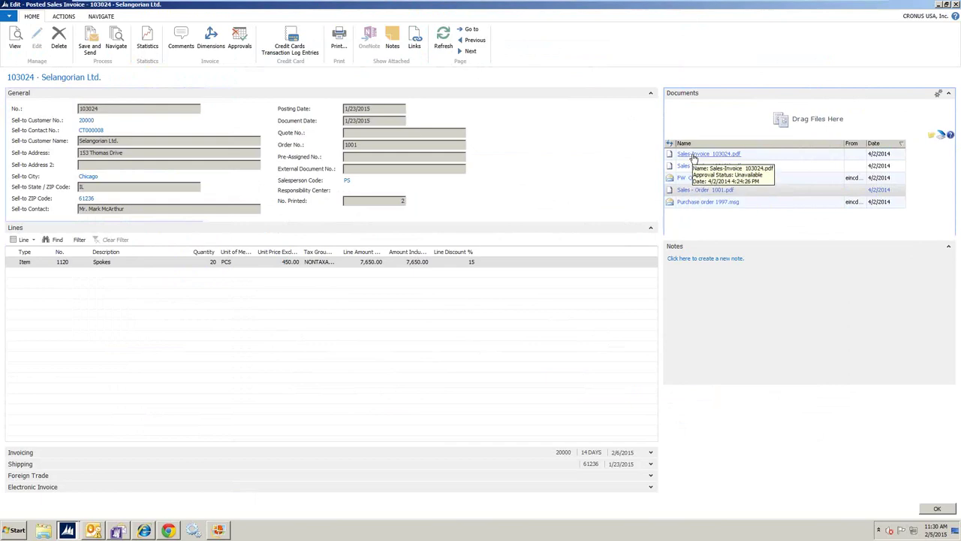
left_click(695, 156)
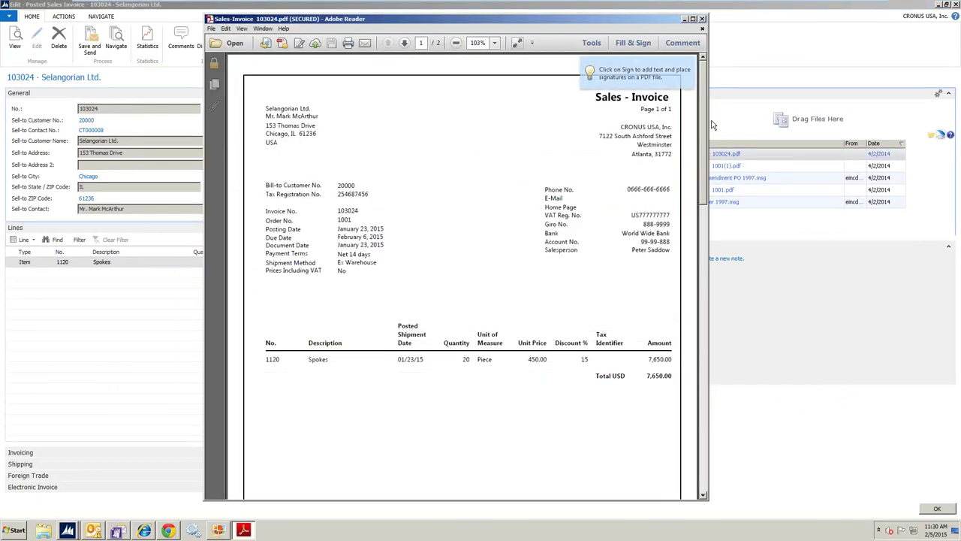
mouse_move(708, 125)
left_mouse_down()
mouse_move(704, 301)
mouse_move(703, 226)
mouse_move(725, 175)
mouse_move(715, 111)
left_mouse_up()
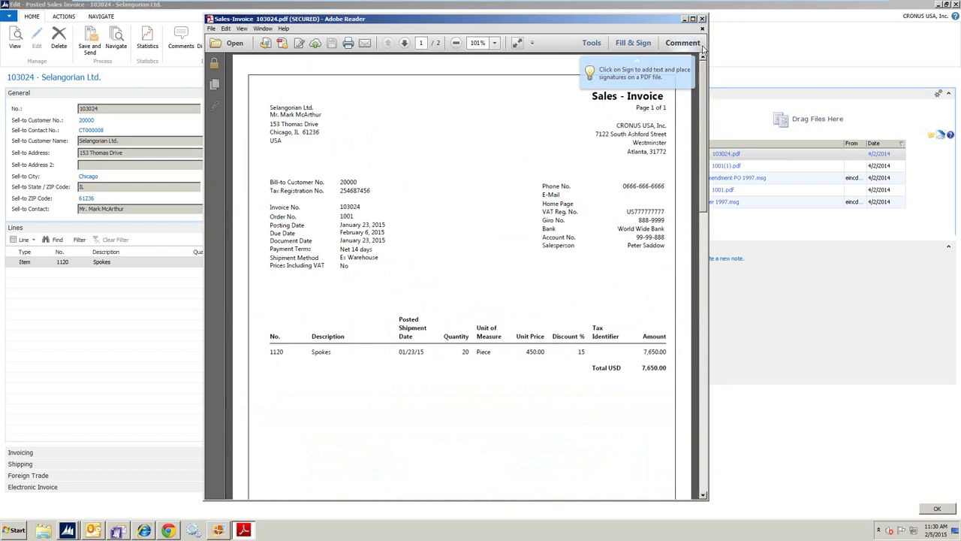
left_click(702, 18)
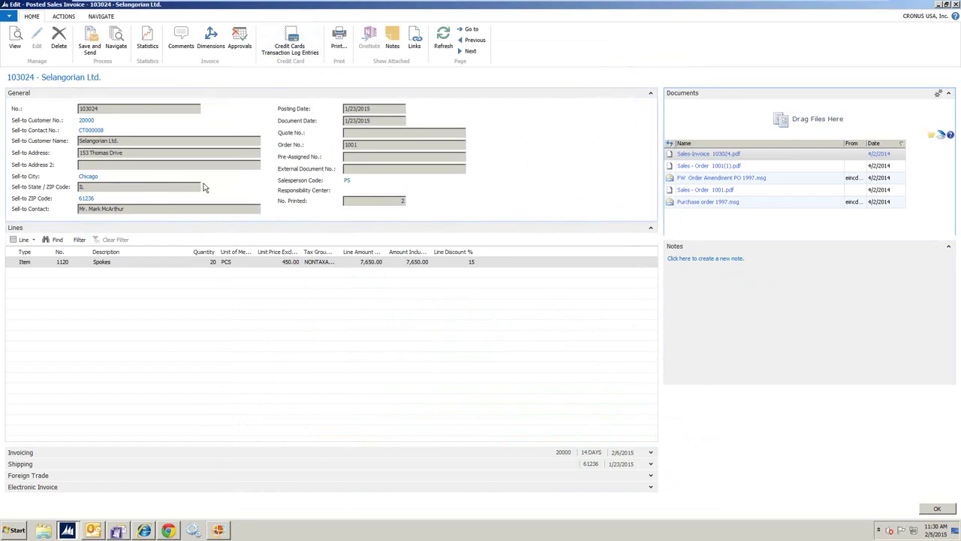
Close posted sales invoice 103024 and open the customer card of John Haddock Insurance Co. from the Customers list.
left_click(955, 5)
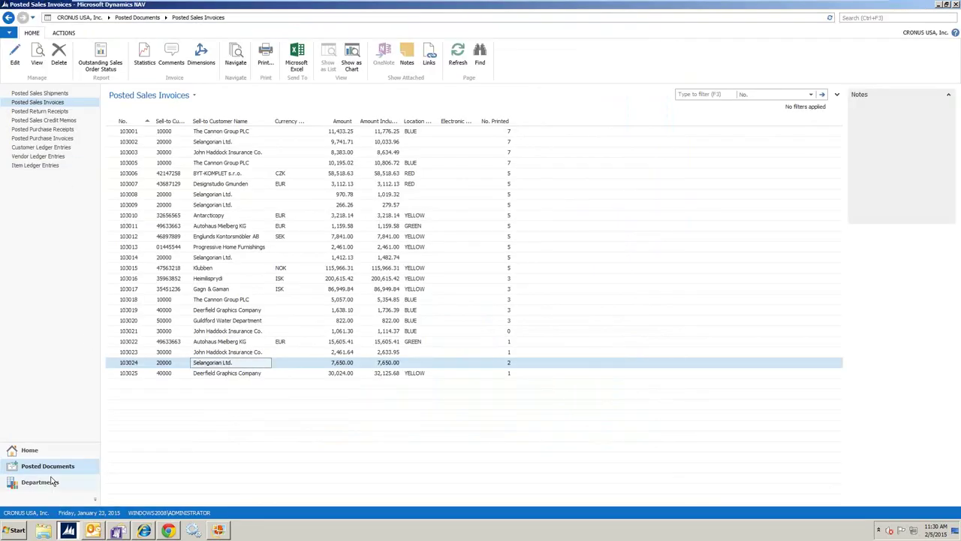
left_click(44, 452)
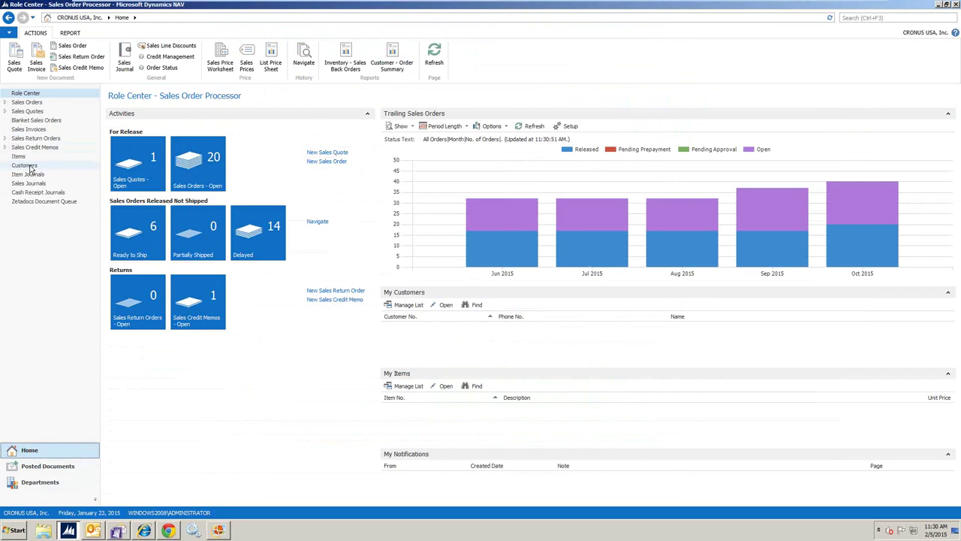
left_click(32, 166)
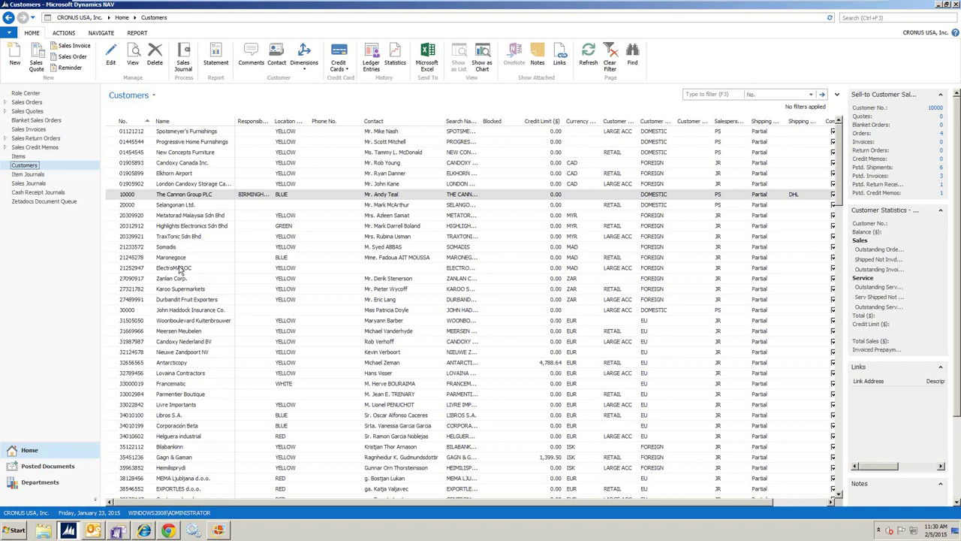
left_click(178, 310)
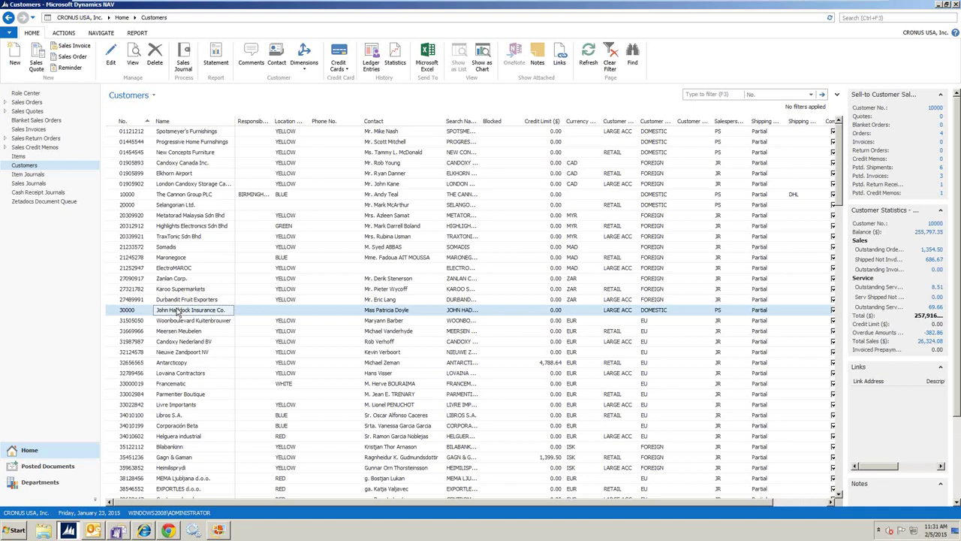
key("ctrl+n")
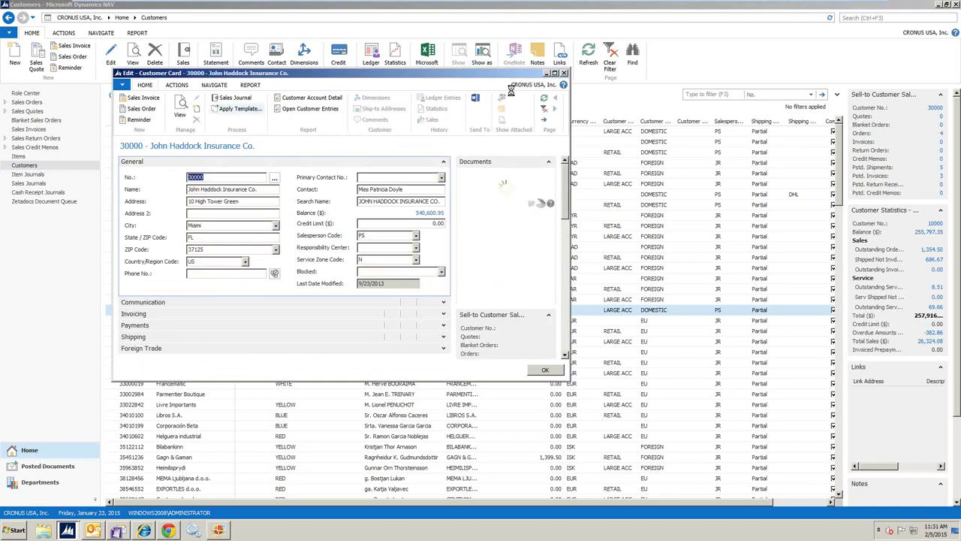
Maximize the John Haddock Insurance Co. card, open its Zetadocs rules, and start a new customer rule.
left_click(177, 85)
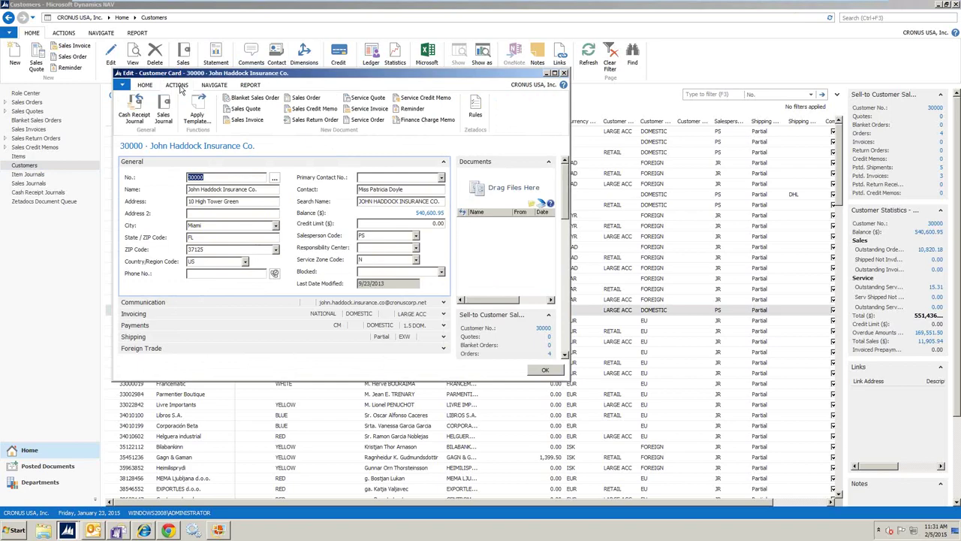
left_click(554, 73)
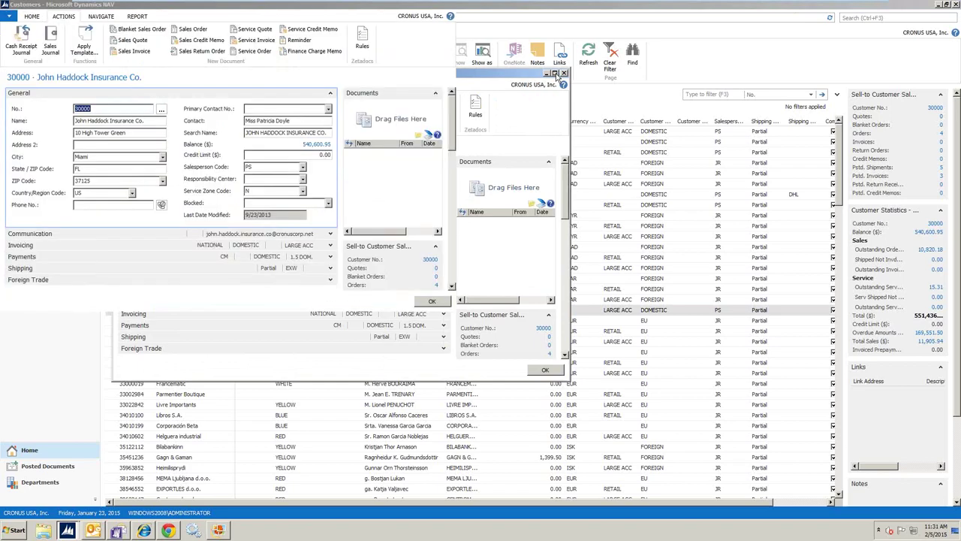
left_click(363, 44)
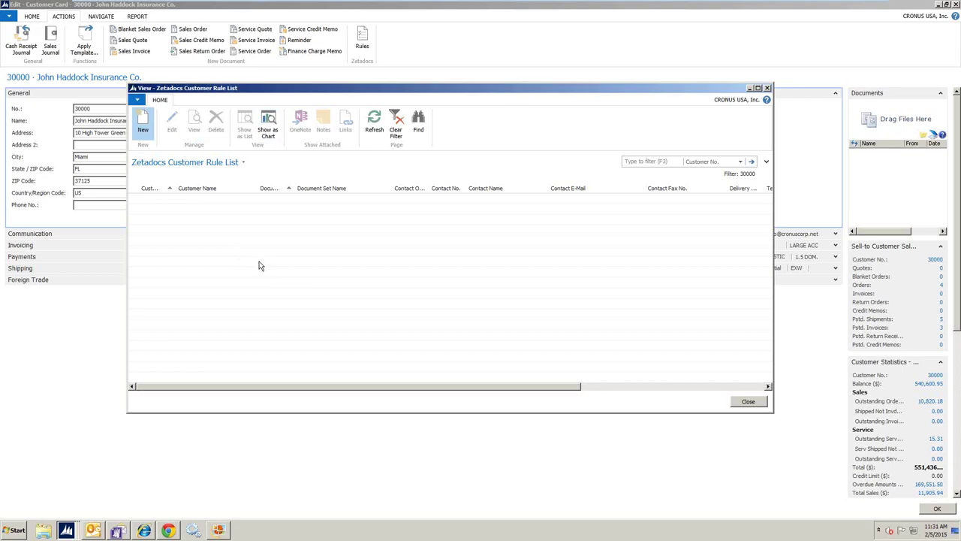
key("ctrl+n")
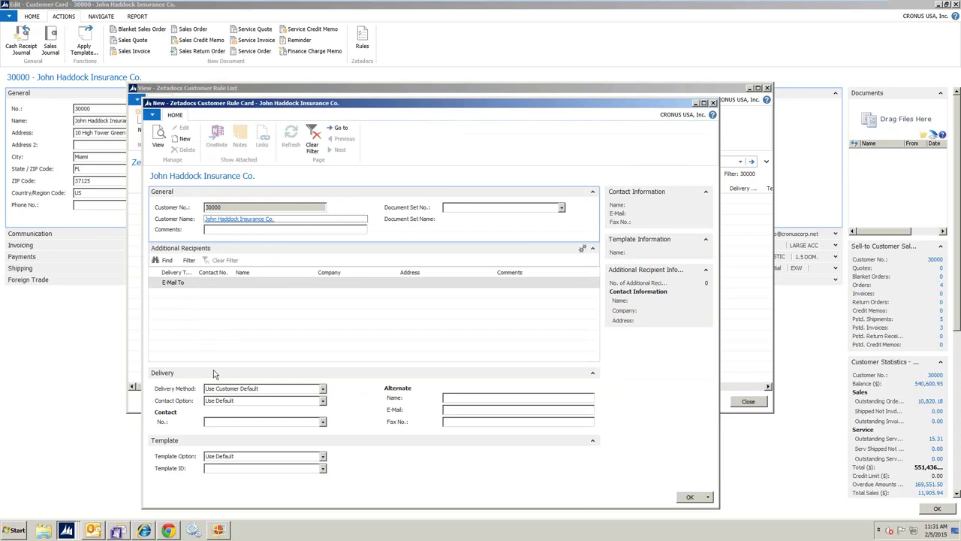
Set the rule's document set to ZD00007 Sales - Invoices and its delivery method to Hard Copy, and save it.
left_click(323, 389)
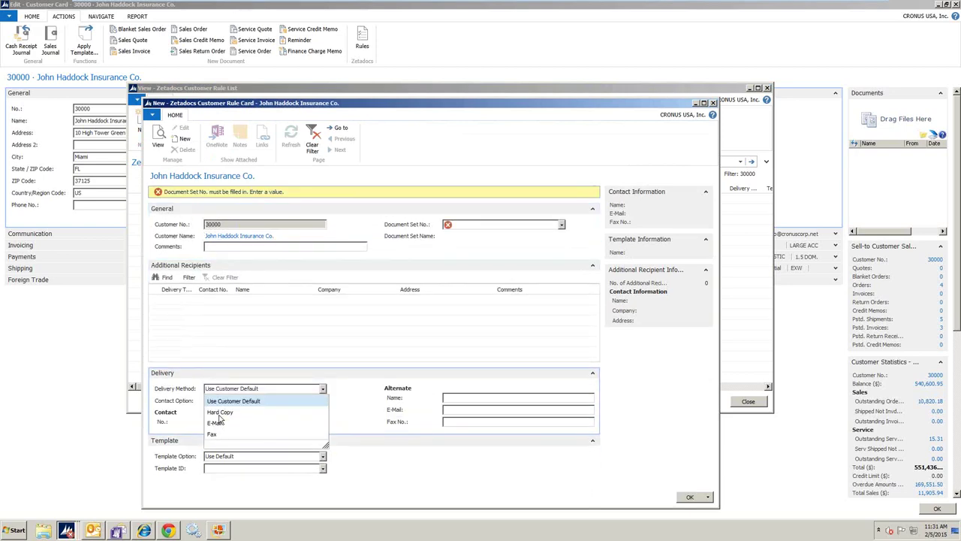
left_click(561, 226)
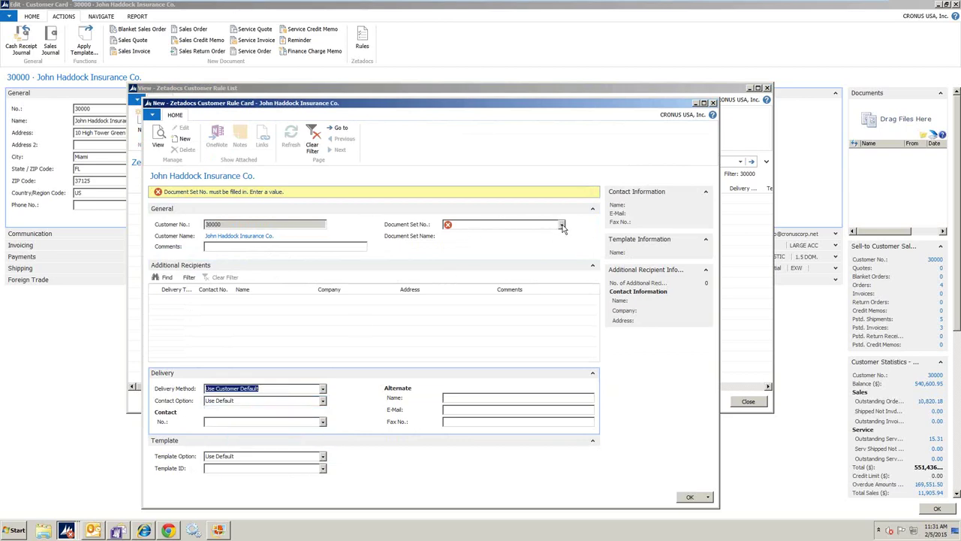
left_click(562, 225)
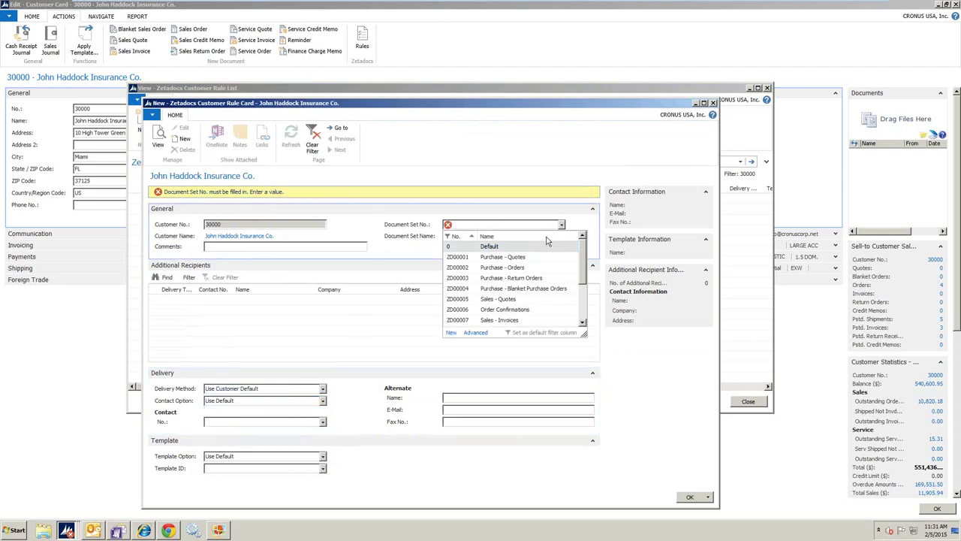
left_click(507, 320)
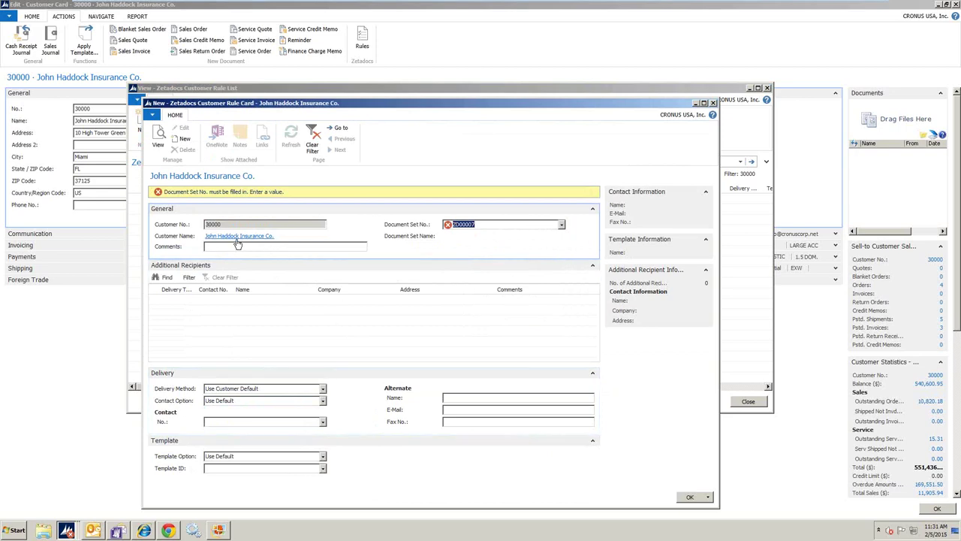
left_click(323, 389)
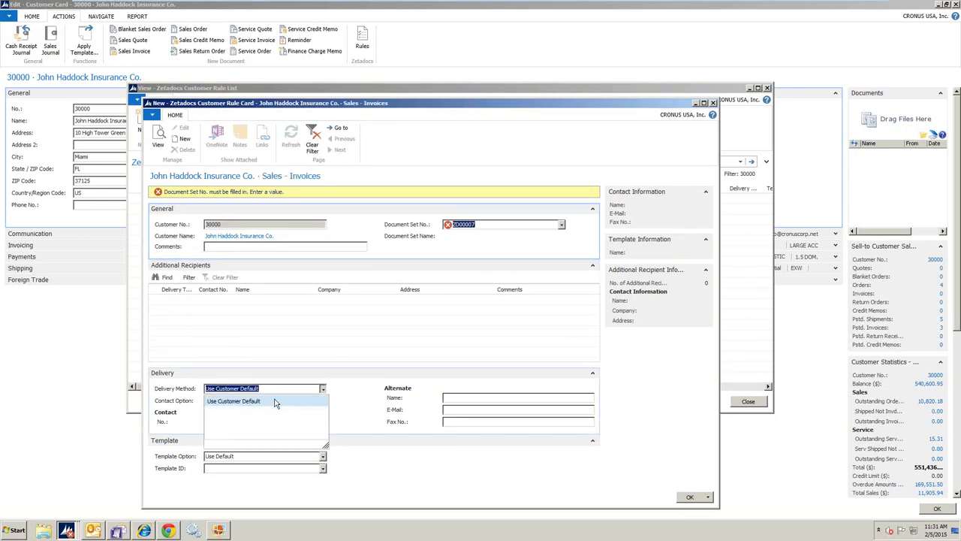
left_click(238, 412)
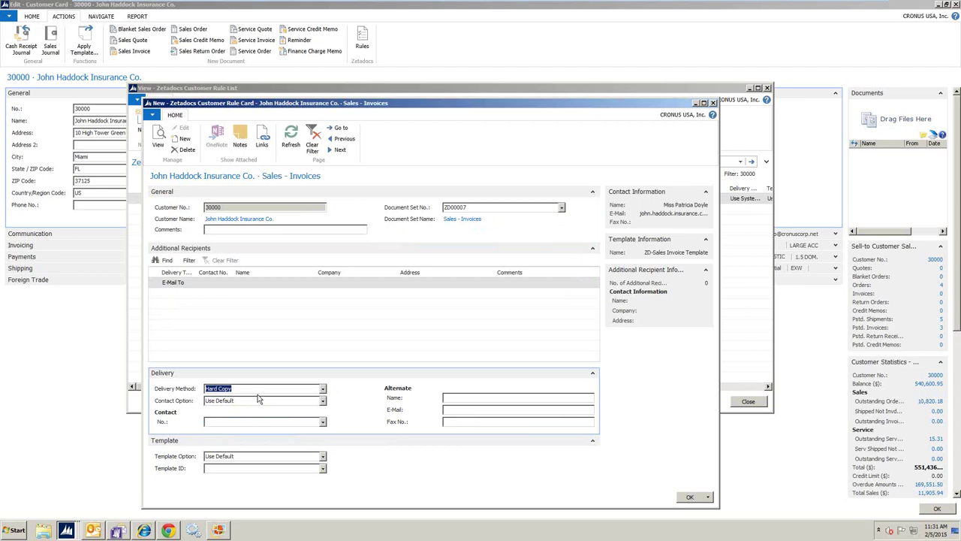
left_click(685, 496)
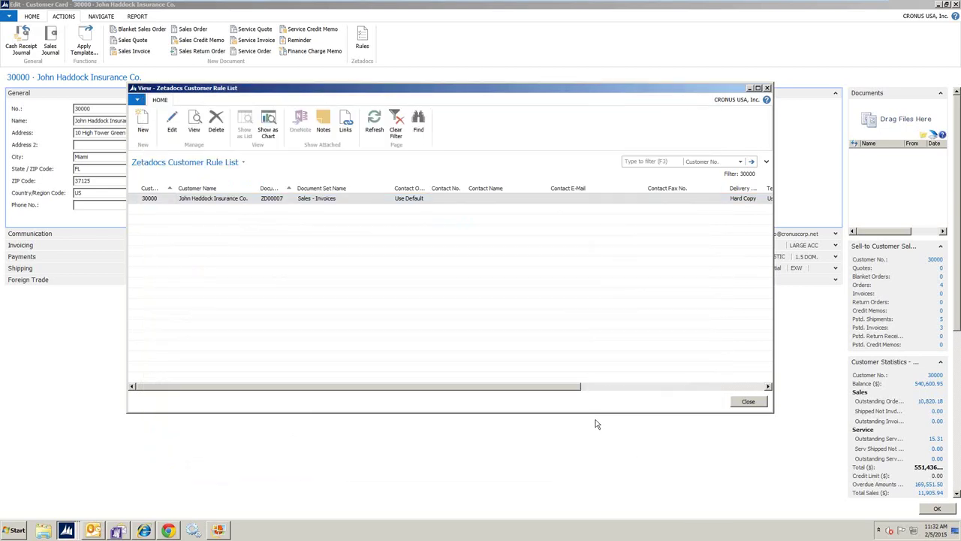
Close the rule list and customer card, and open the Purchase Invoices list from the purchase department's Order Processing area.
left_click(768, 89)
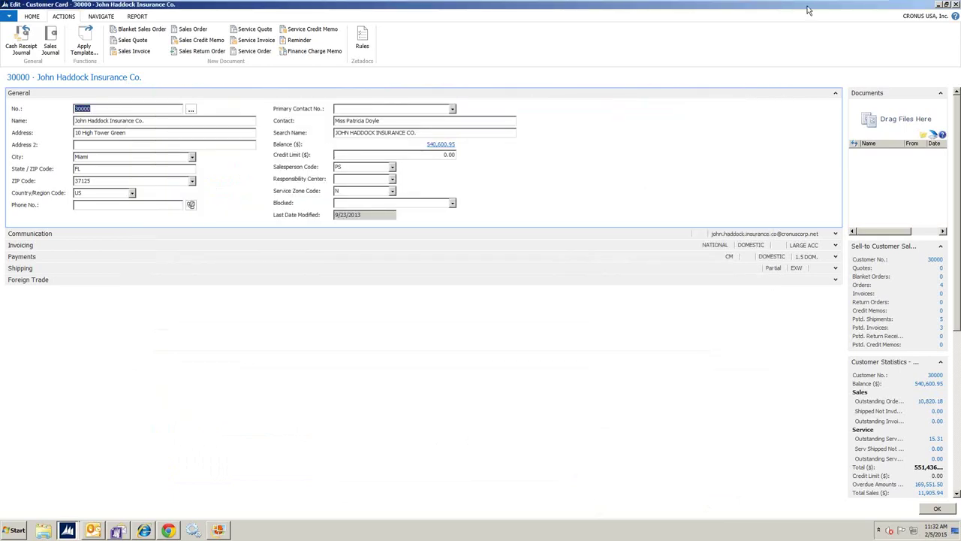
left_click(955, 6)
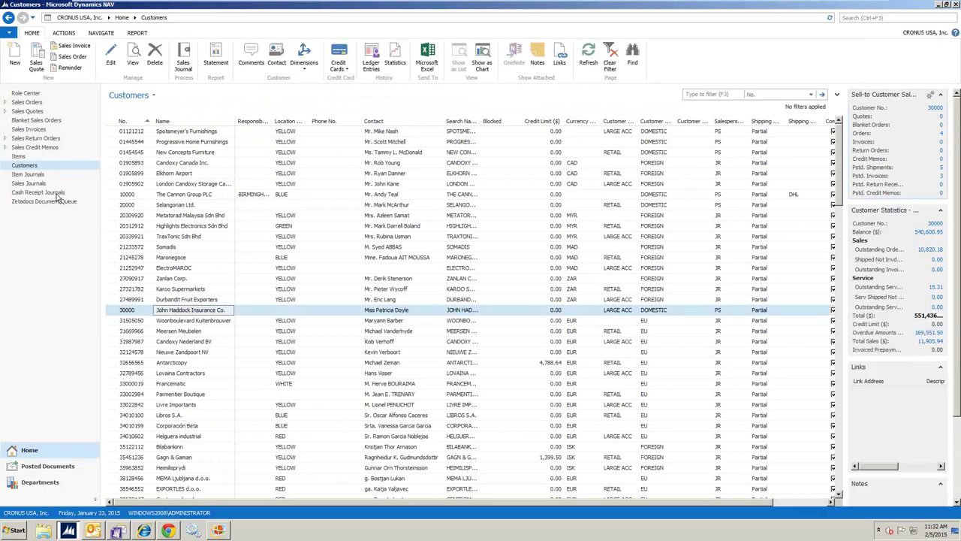
left_click(30, 454)
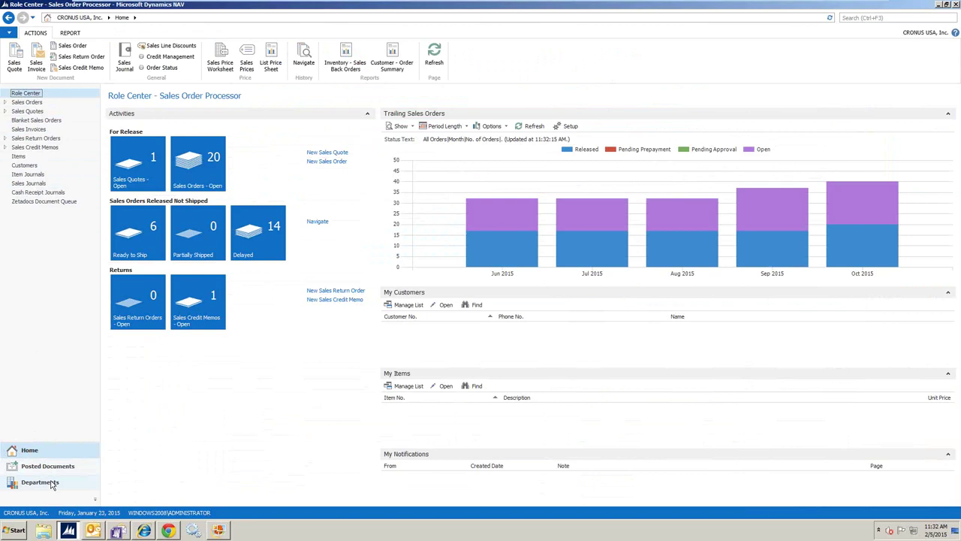
left_click(39, 482)
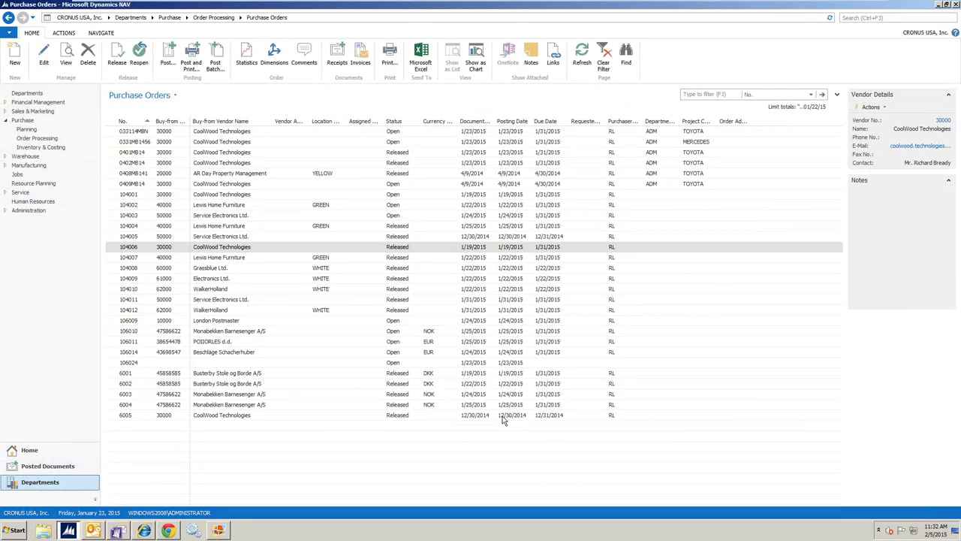
left_click(35, 138)
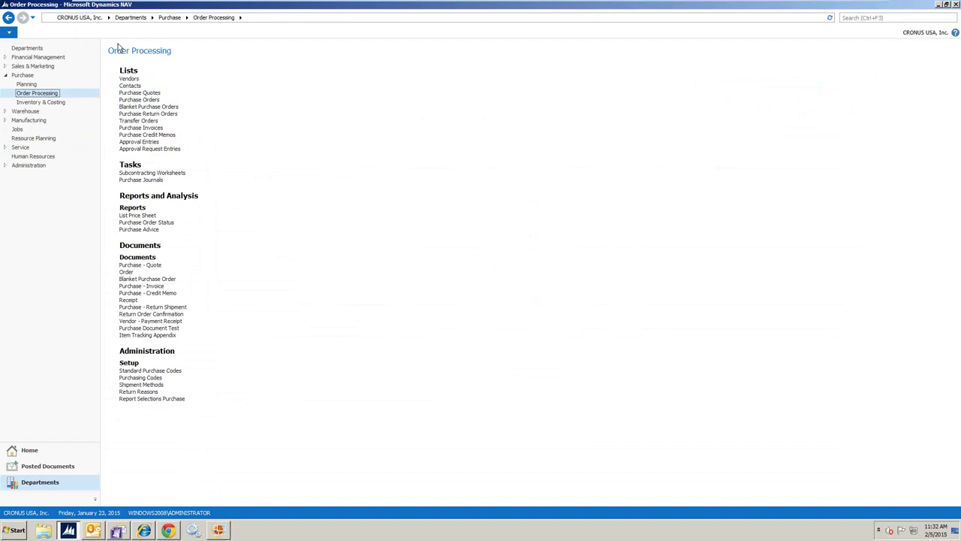
left_click(139, 128)
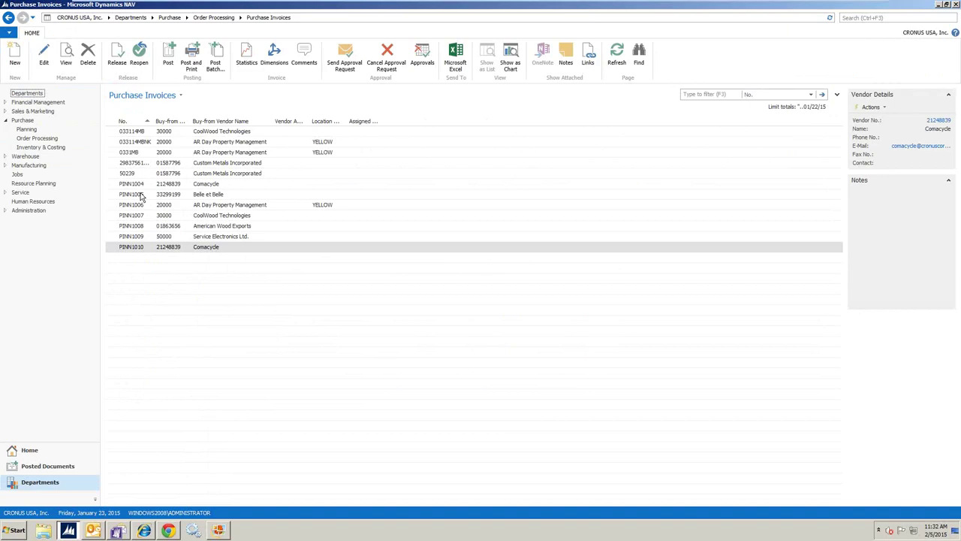
Create a new purchase invoice numbered 824756126 for the vendor Custom Metals Incorporated.
left_click(15, 57)
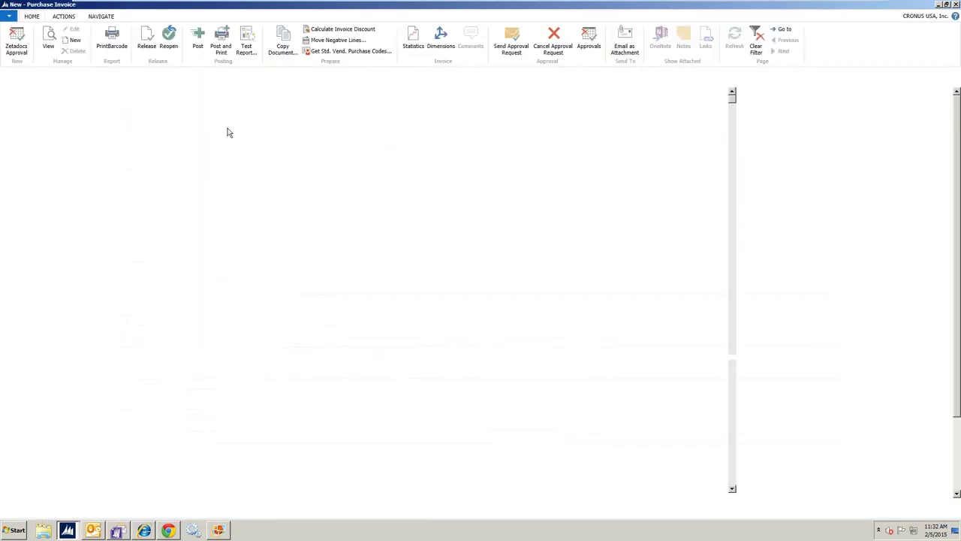
type("824756126")
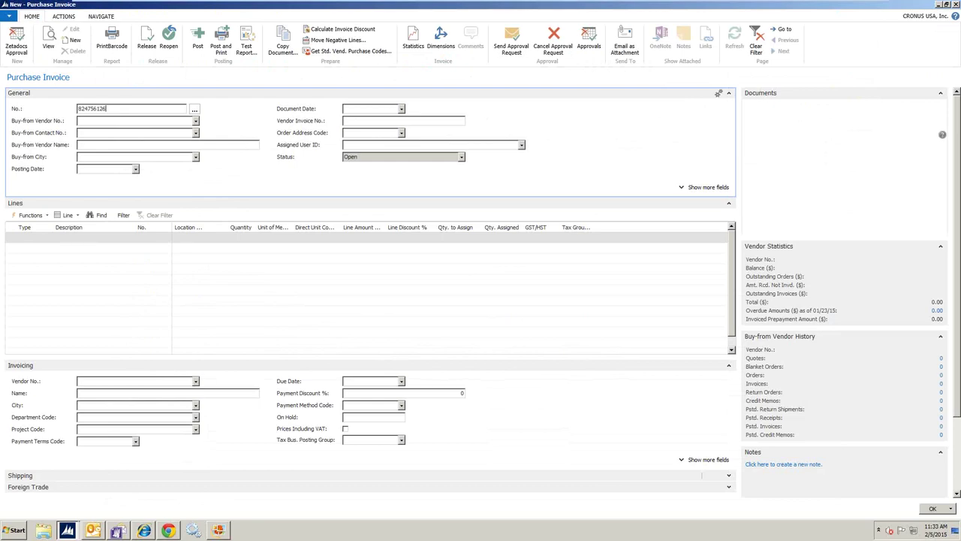
left_click(195, 121)
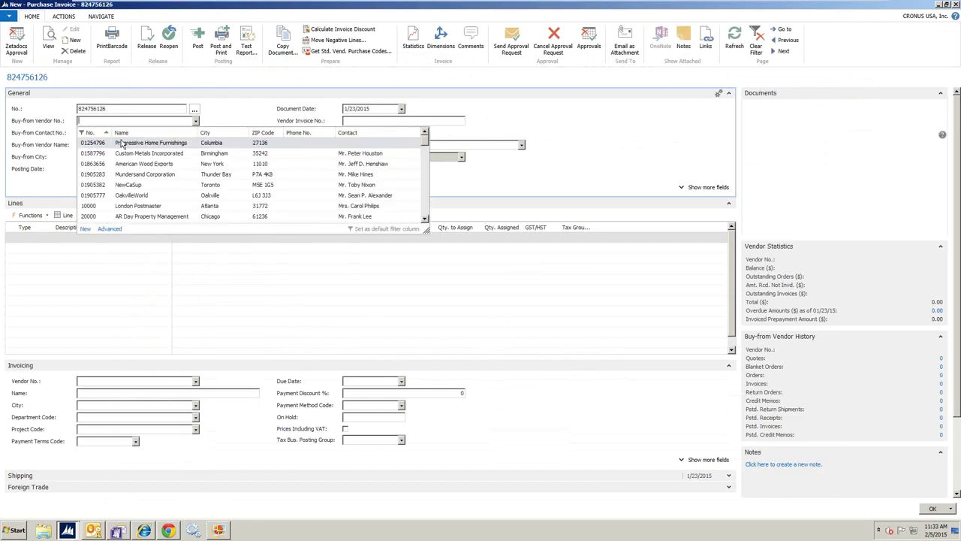
left_click(122, 149)
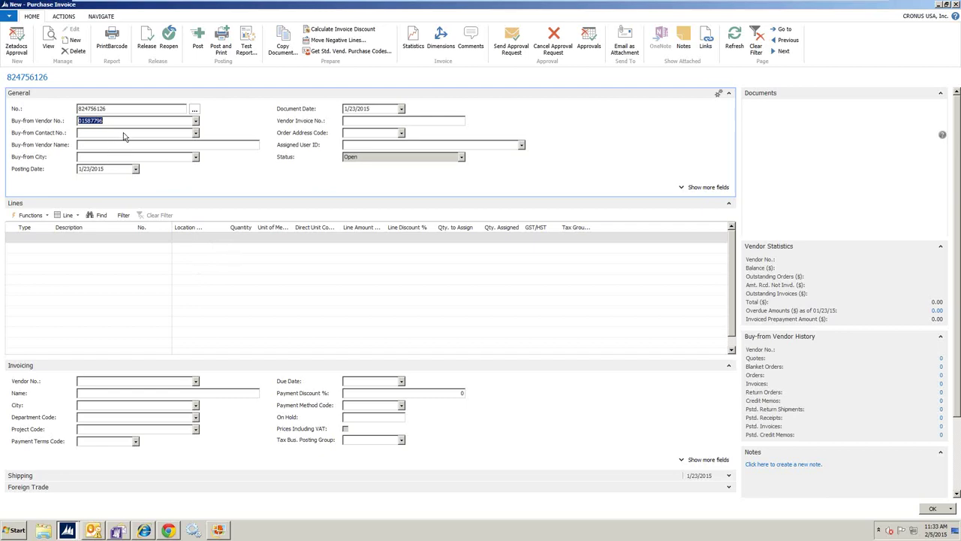
key("Tab")
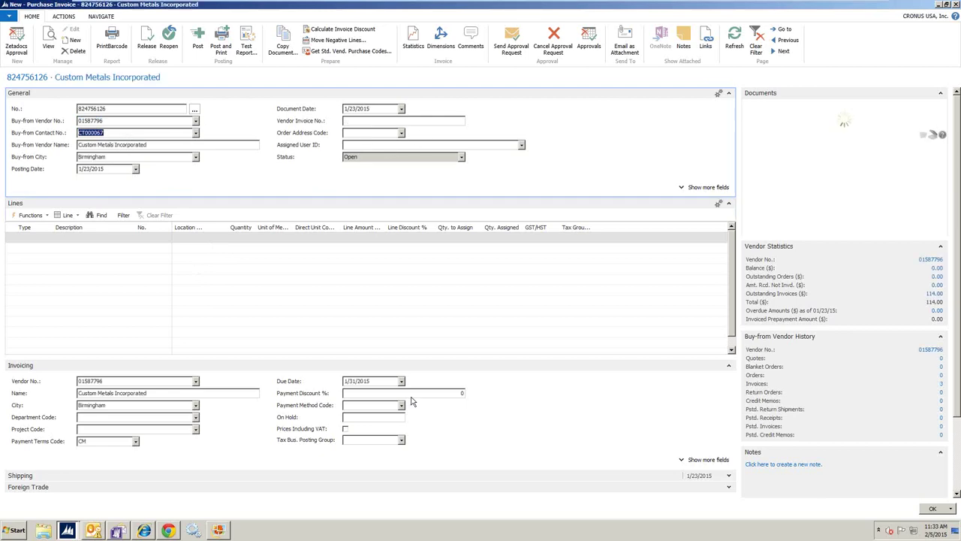
Switch to Photo Gallery, view Paper Invoice.JPG in an enlarged window over the purchase invoice, and minimize it.
left_click(218, 530)
left_click_drag(432, 6, 838, 111)
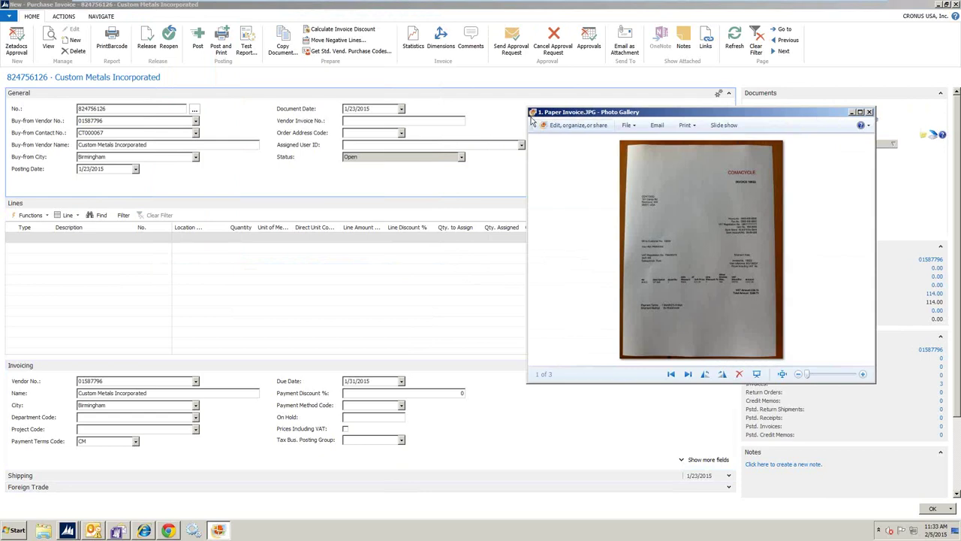
left_click_drag(527, 109, 462, 4)
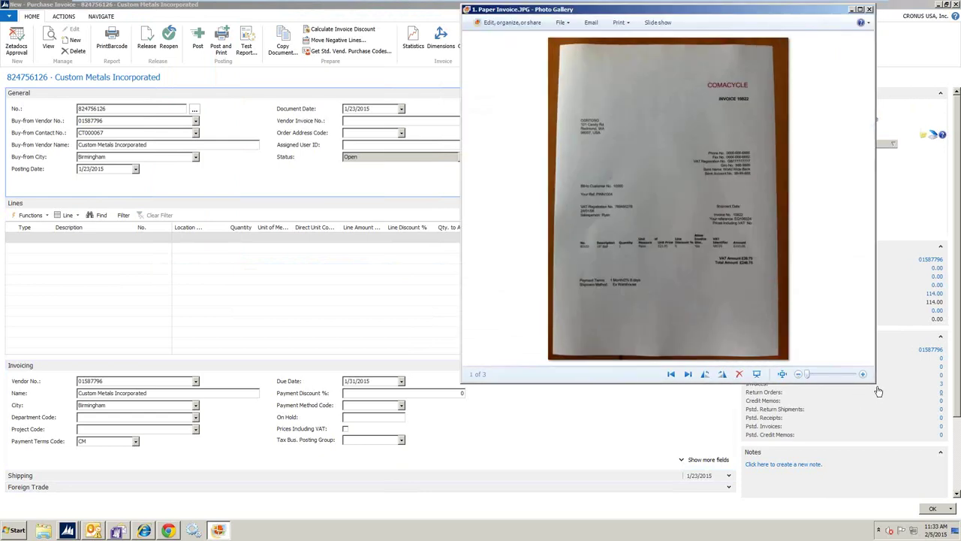
left_click_drag(876, 381, 917, 488)
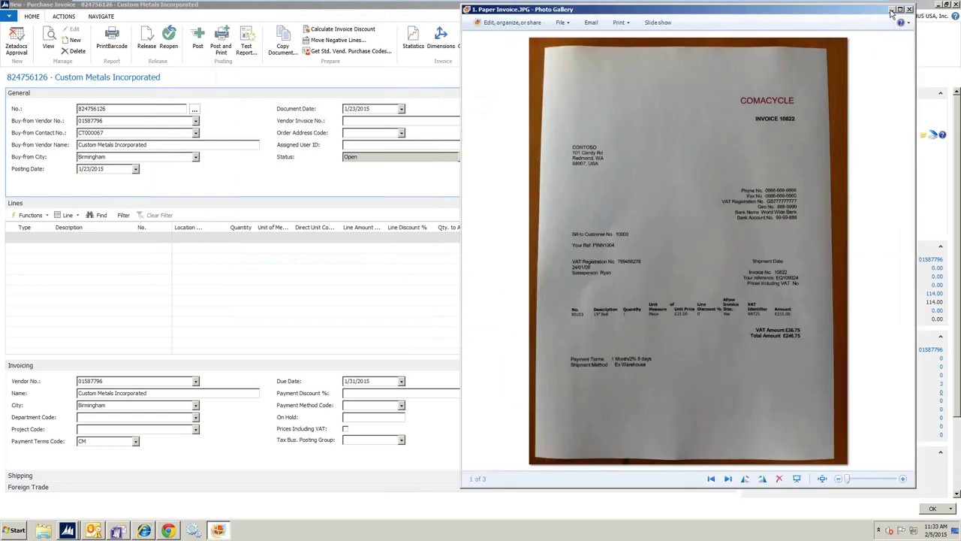
left_click(892, 11)
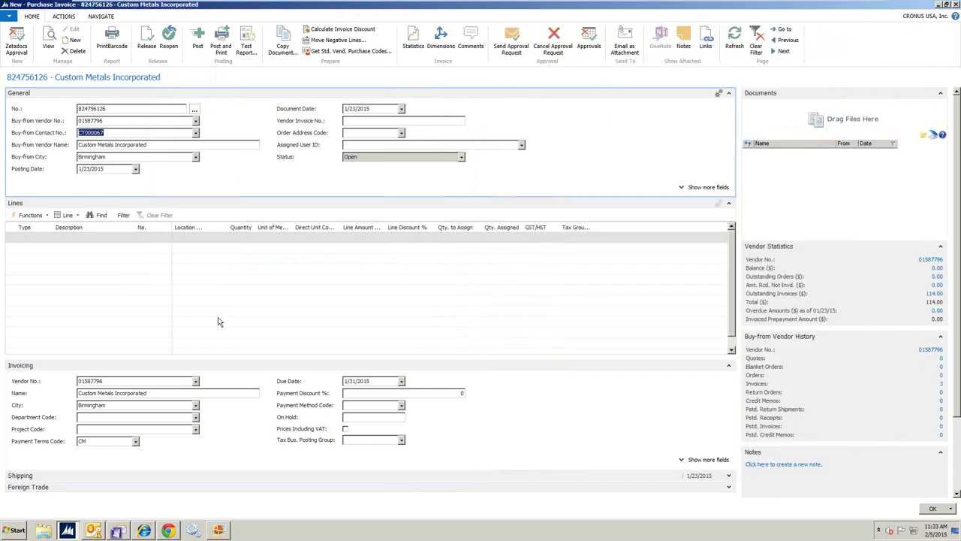
Set the vendor invoice number to 984235 and add an item line for 1100 Front Wheel to the purchase invoice.
left_click(376, 120)
type("984235")
left_click(47, 239)
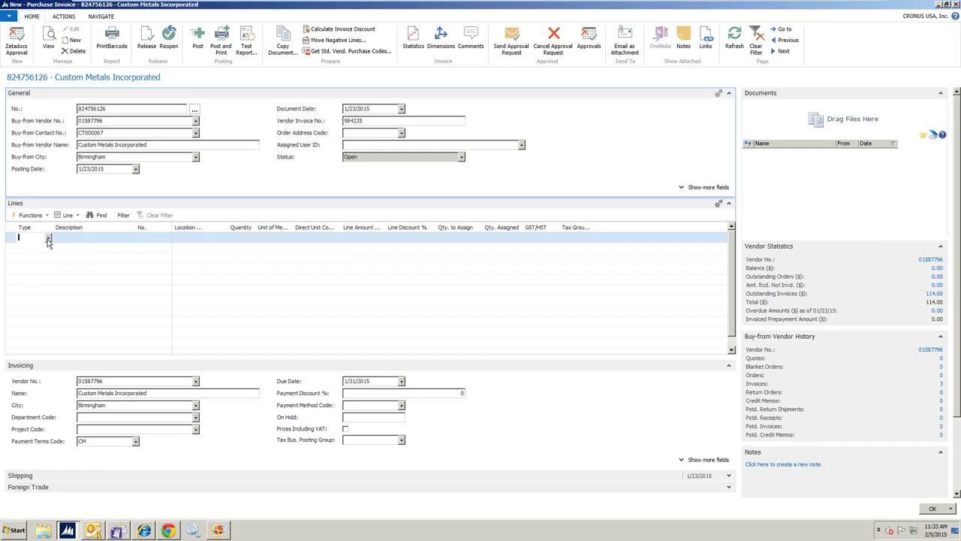
left_click(40, 272)
key("Tab")
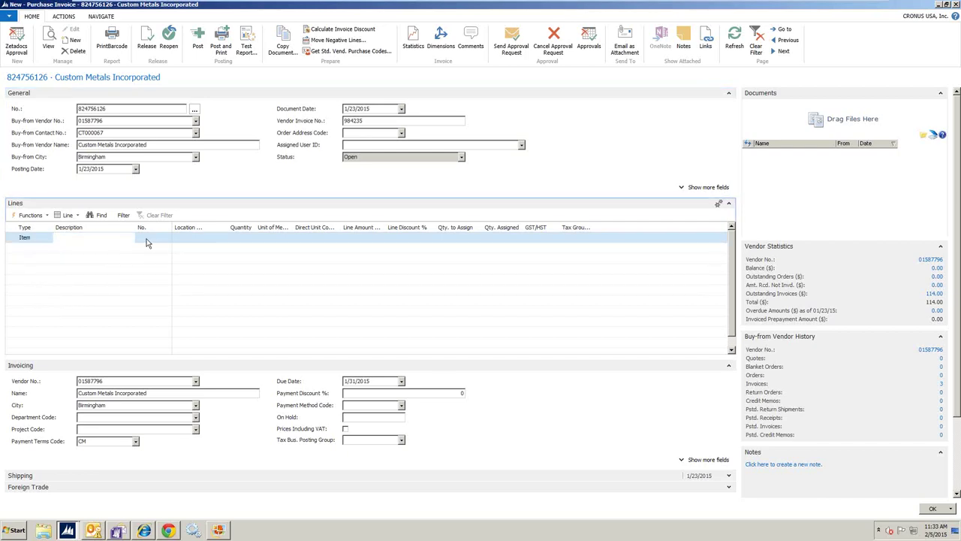
left_click(156, 239)
left_click(167, 238)
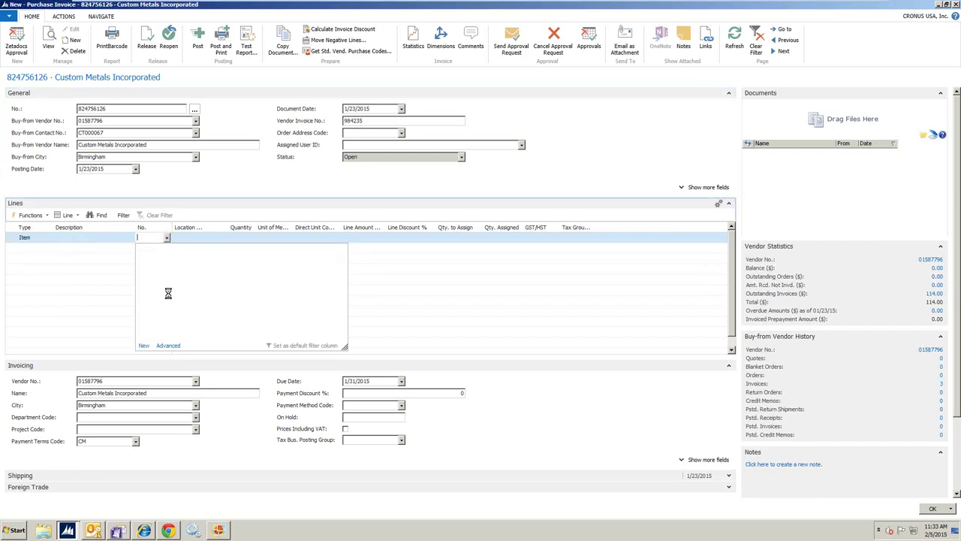
left_click(180, 282)
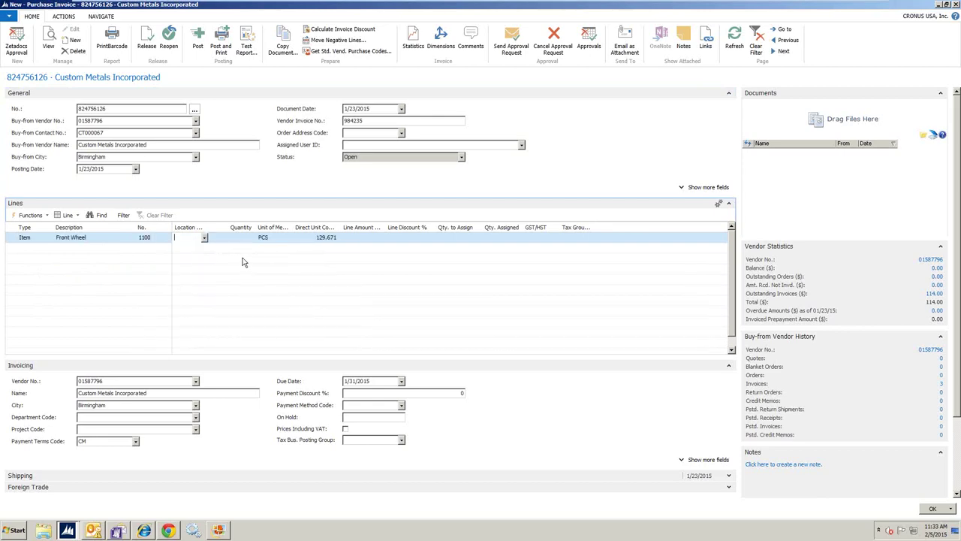
Set the quantity of the Front Wheel line on the purchase invoice to 23.
key("Tab")
type("23")
key("Tab")
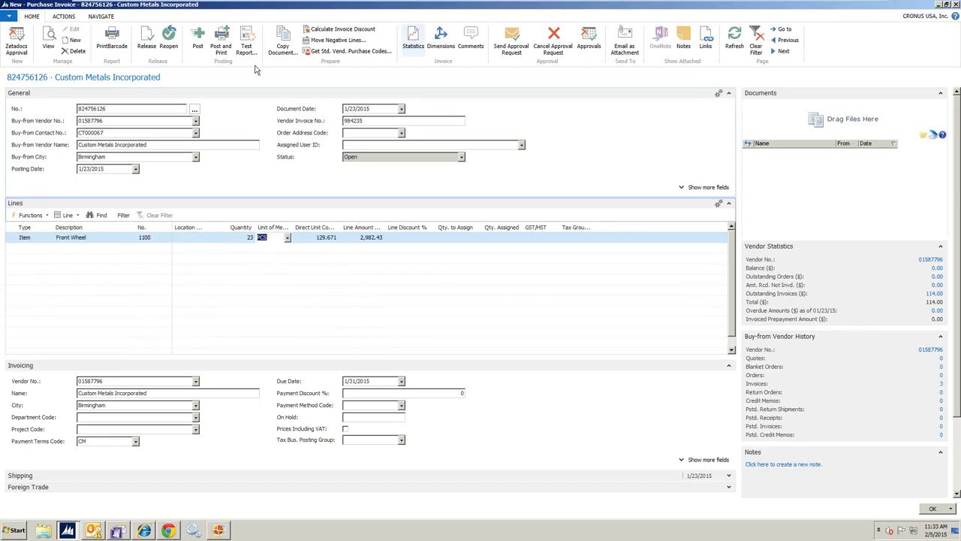
Switch to Outlook, attach the emailed Sales-Invoice 103015 PDF to the purchase invoice's documents, and widen the documents area.
key("alt+Tab")
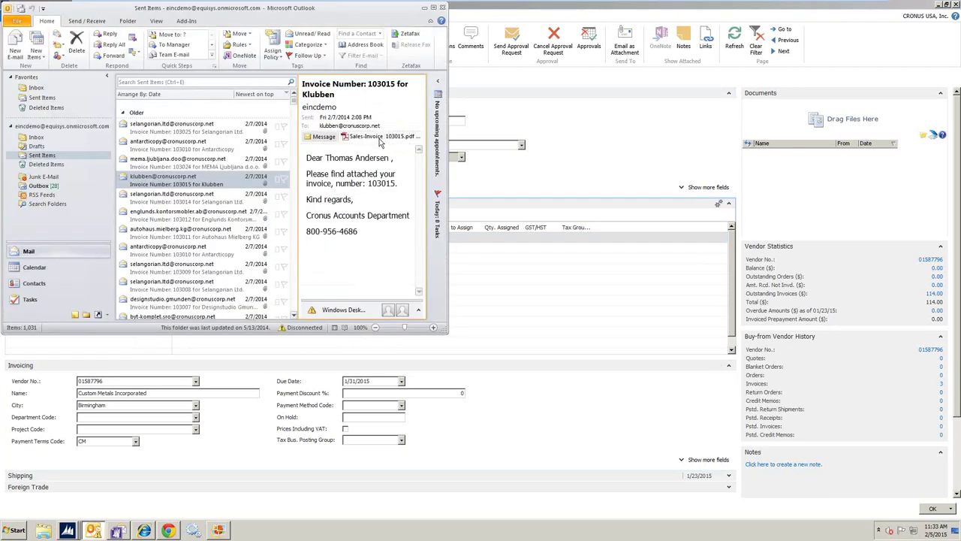
left_click_drag(380, 142, 868, 126)
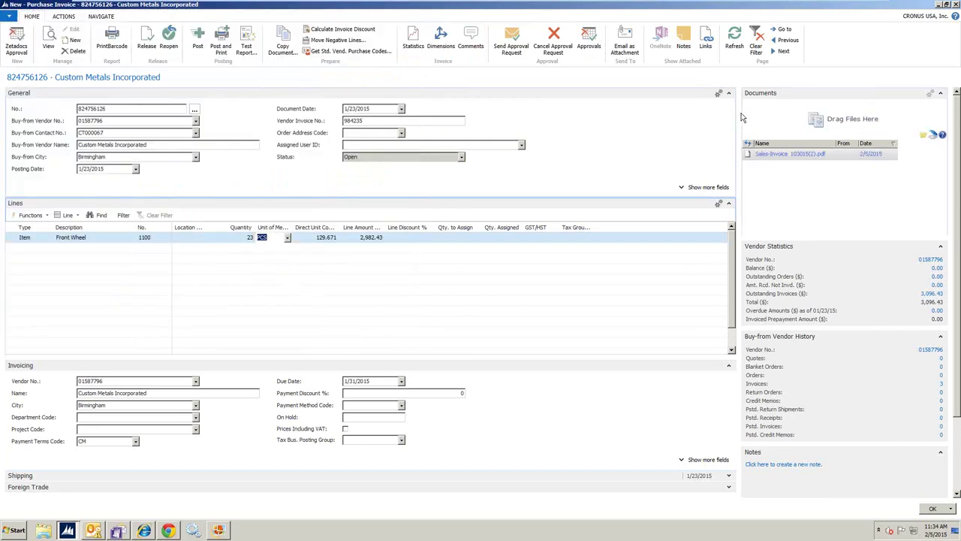
left_click_drag(737, 111, 608, 109)
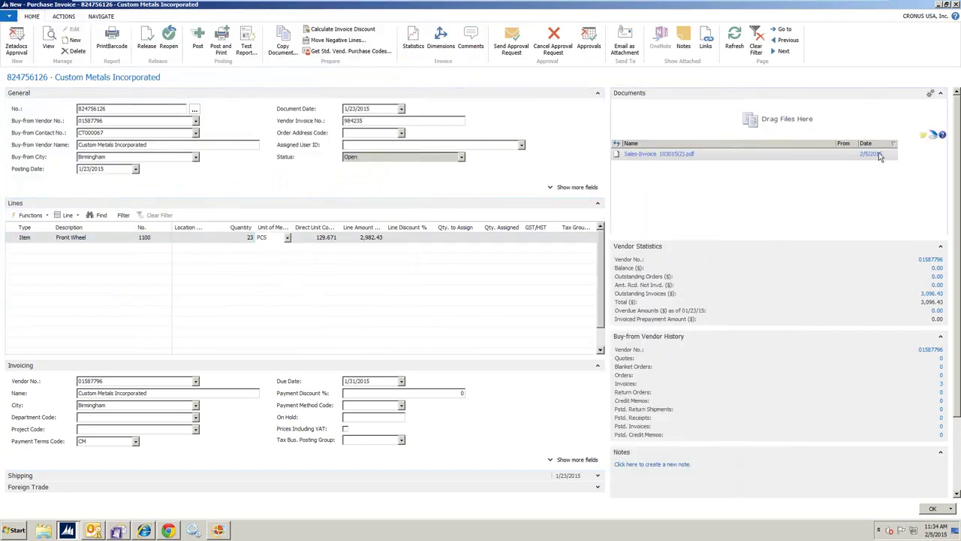
Browse the Documents library and add 20120607105439859.pdf to the purchase invoice's documents.
left_click(926, 141)
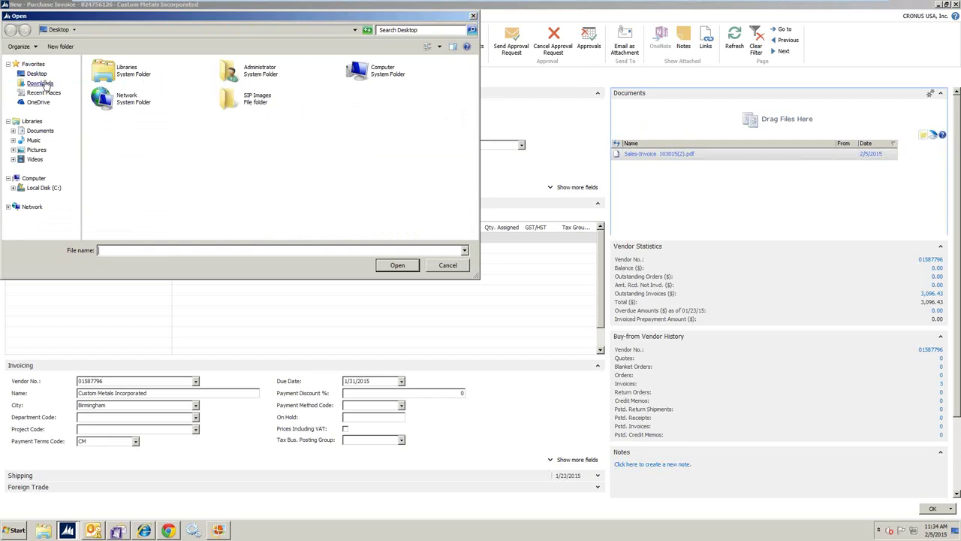
left_click(41, 132)
double_click(122, 102)
double_click(122, 103)
double_click(135, 105)
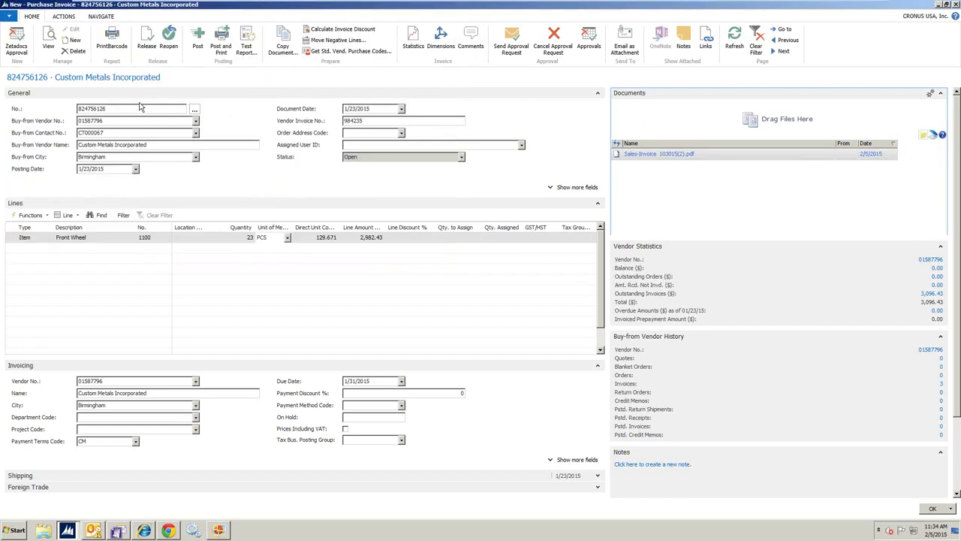
left_click(935, 138)
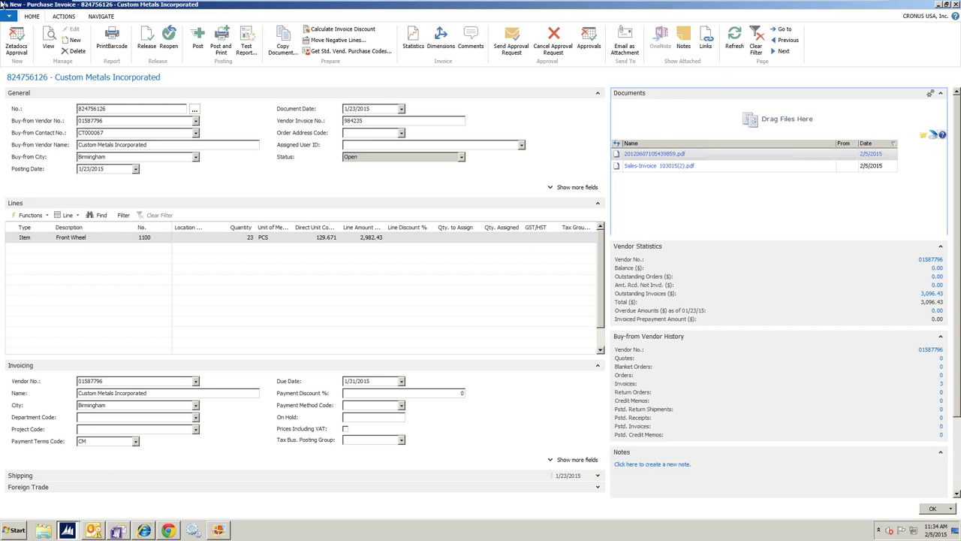
Close the purchase invoice and open the Purchase Document Queue in the Zetadocs Document Queue.
left_click(944, 5)
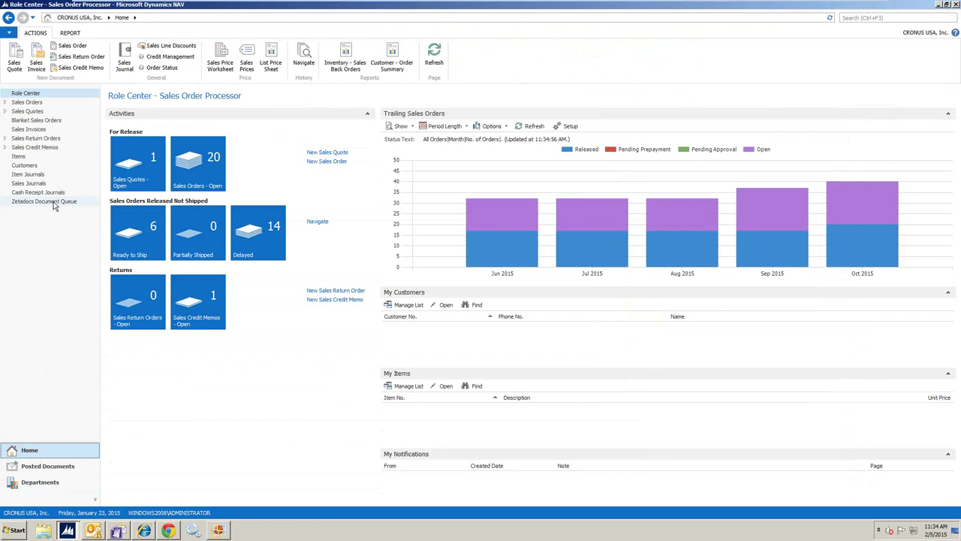
left_click(54, 203)
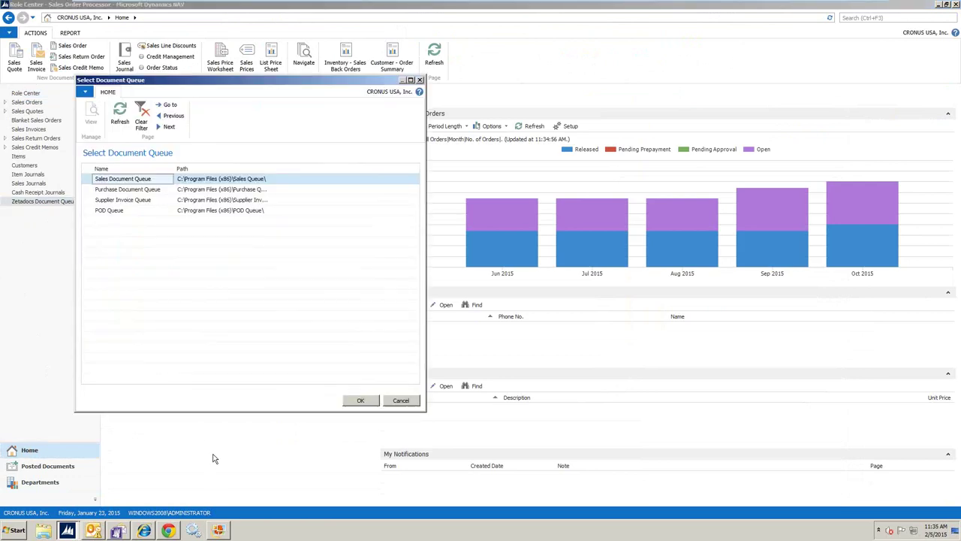
left_click_drag(240, 81, 358, 60)
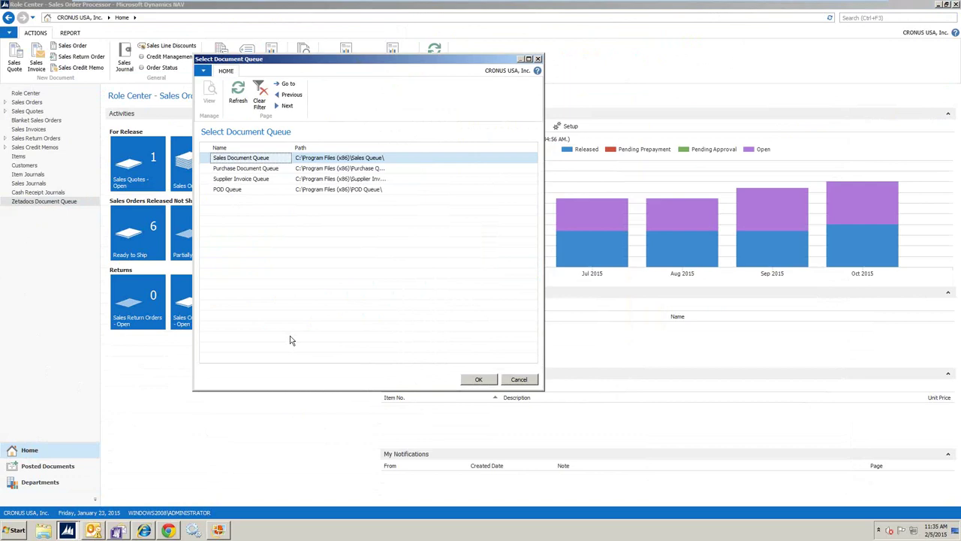
left_click(248, 168)
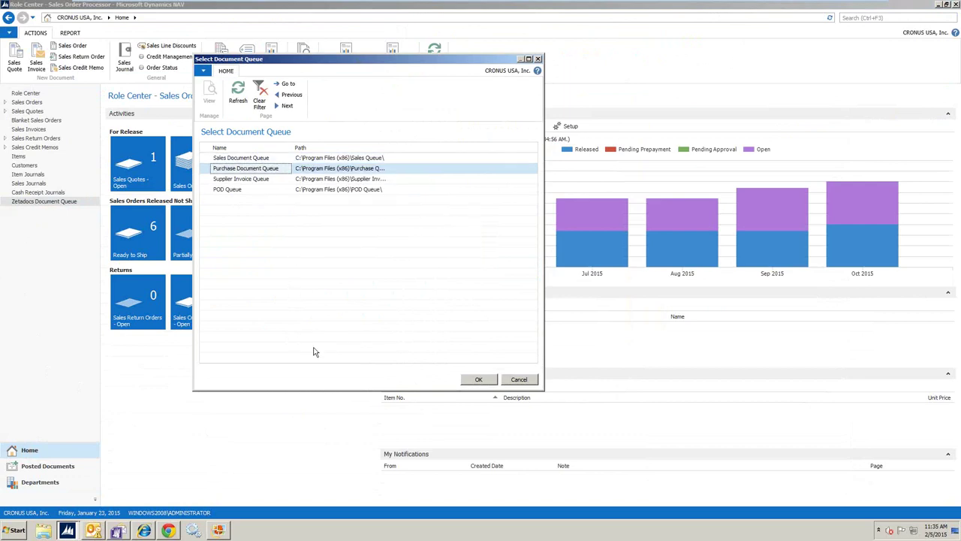
left_click(228, 157)
left_click(234, 169)
left_click(481, 380)
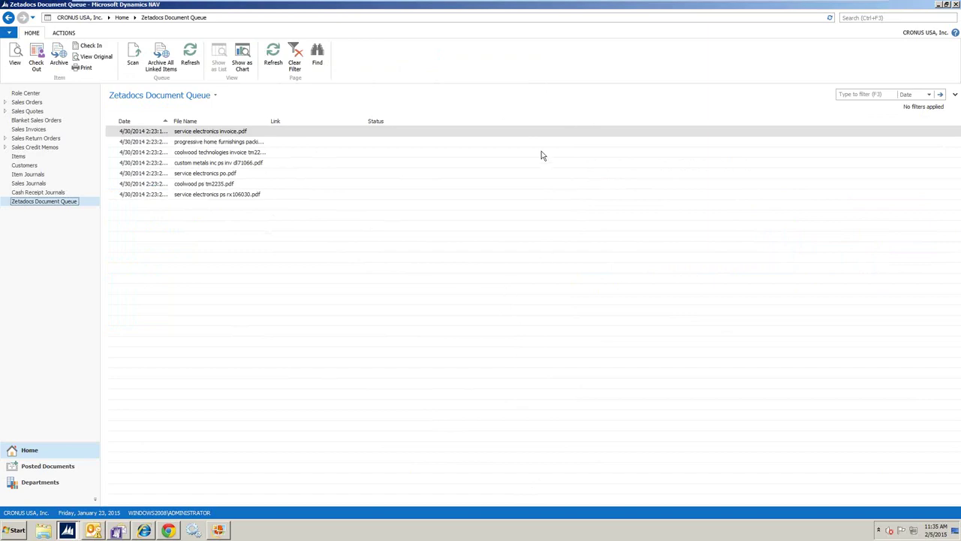
View the queued document coolwood ps tm2235.pdf and close the viewer.
left_click(206, 142)
left_click(212, 154)
left_click(212, 164)
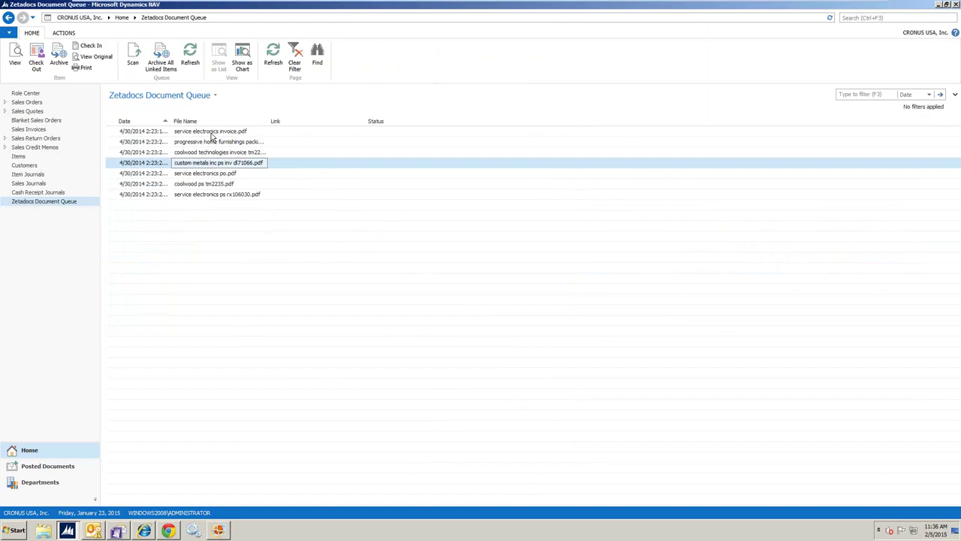
left_click(208, 186)
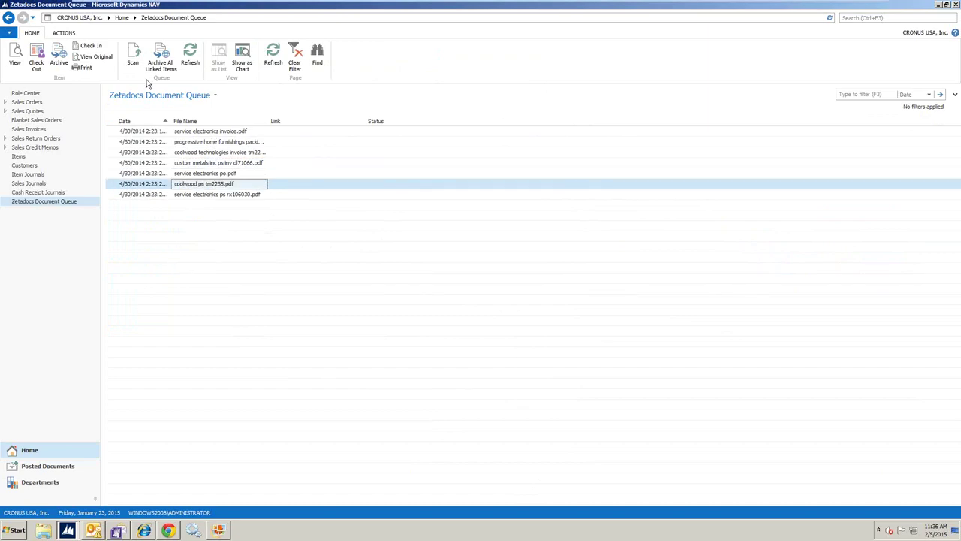
left_click(15, 57)
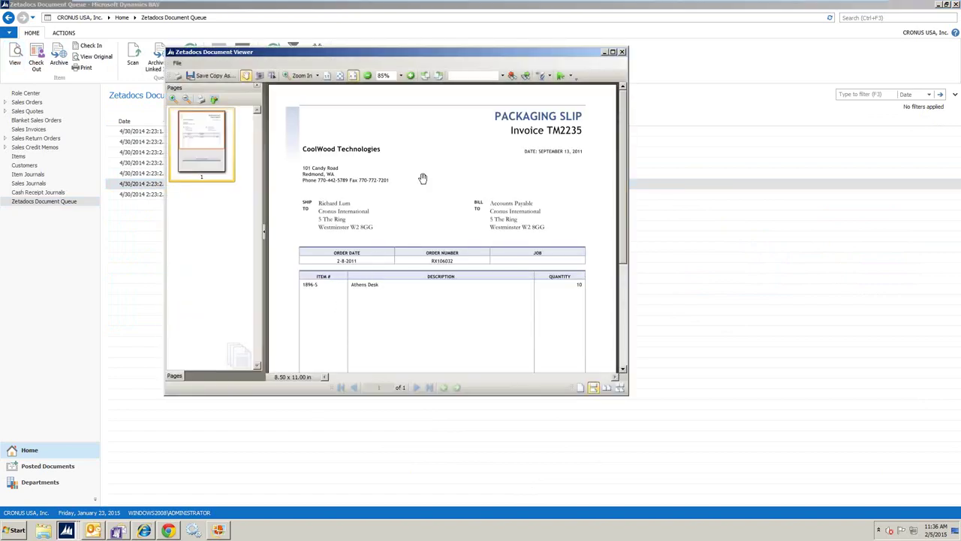
left_click(622, 52)
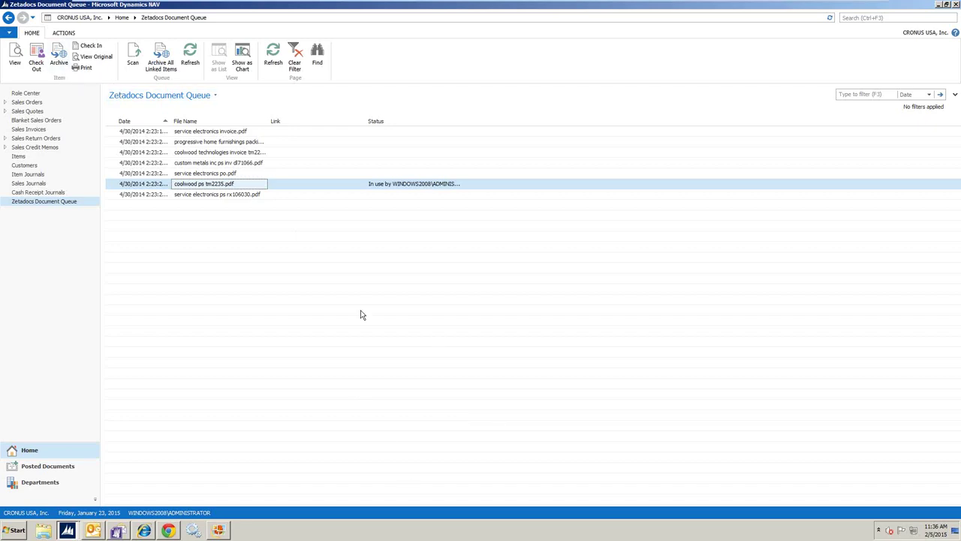
Archive coolwood ps tm2235.pdf linked to the existing Custom Metals Incorporated invoice 824756126 and remove it from the queue.
left_click(63, 61)
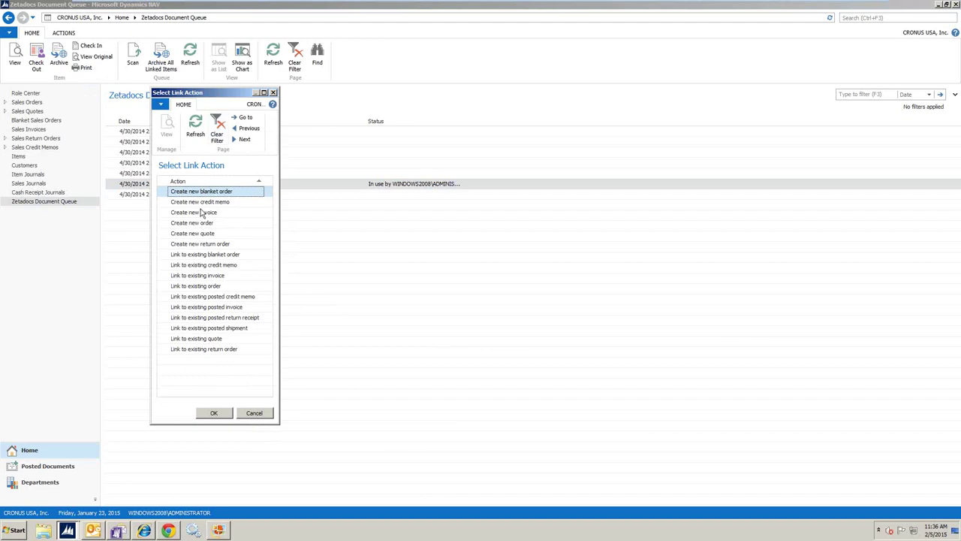
left_click(210, 276)
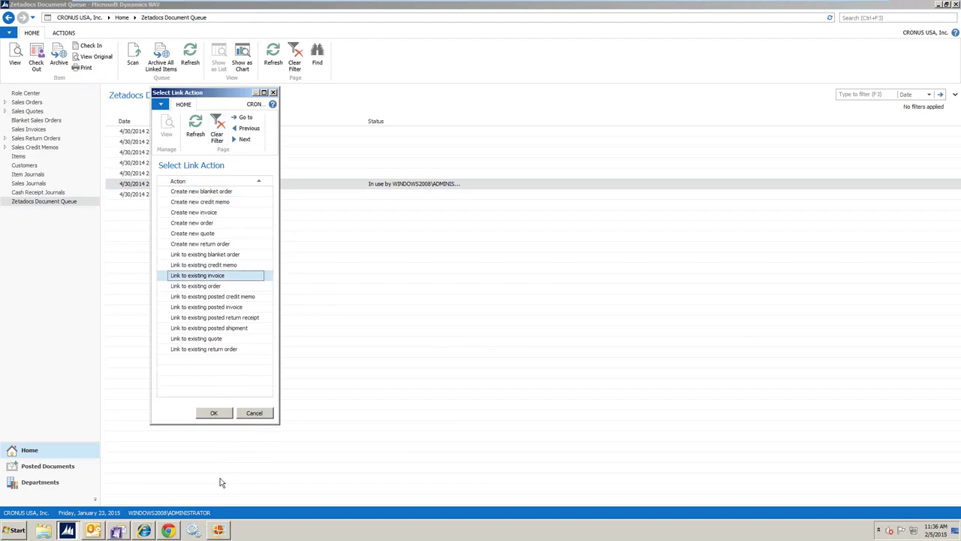
left_click(222, 415)
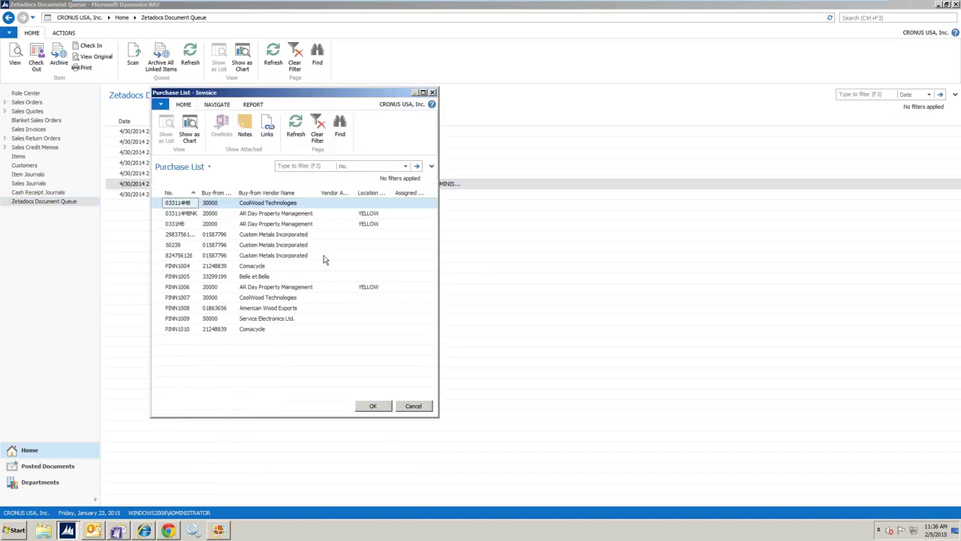
left_click(269, 256)
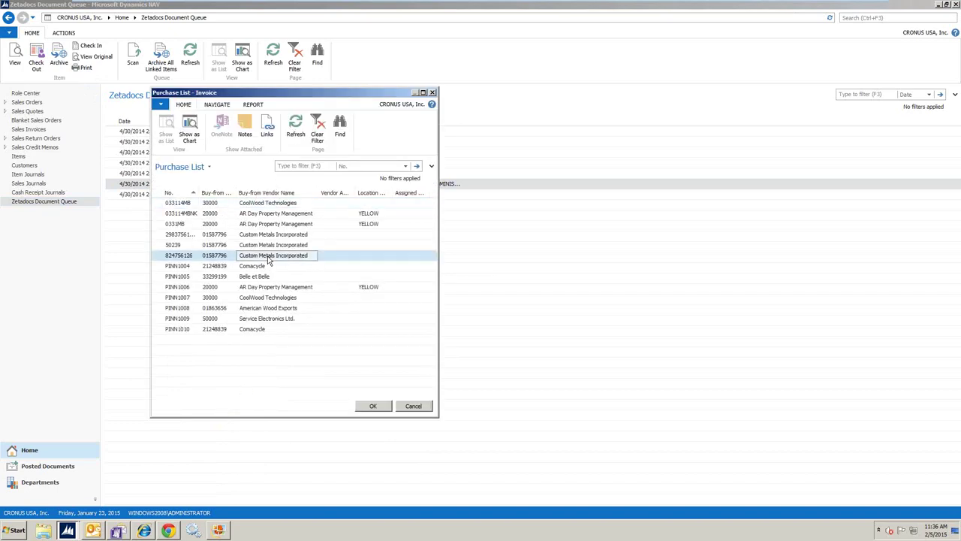
left_click(372, 407)
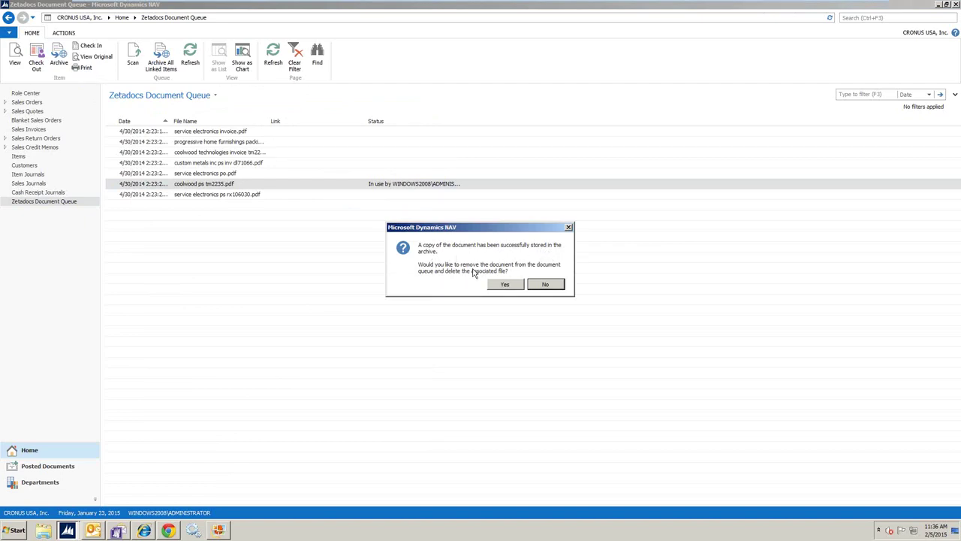
left_click(518, 286)
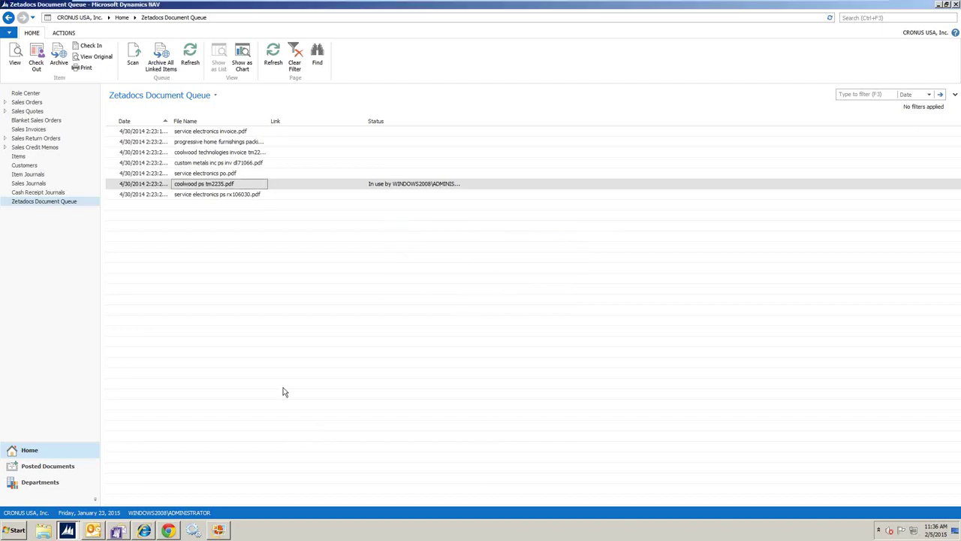
Examine the link actions for archiving service electronics po.pdf, cancelling the archive and checking the file back in.
left_click(237, 173)
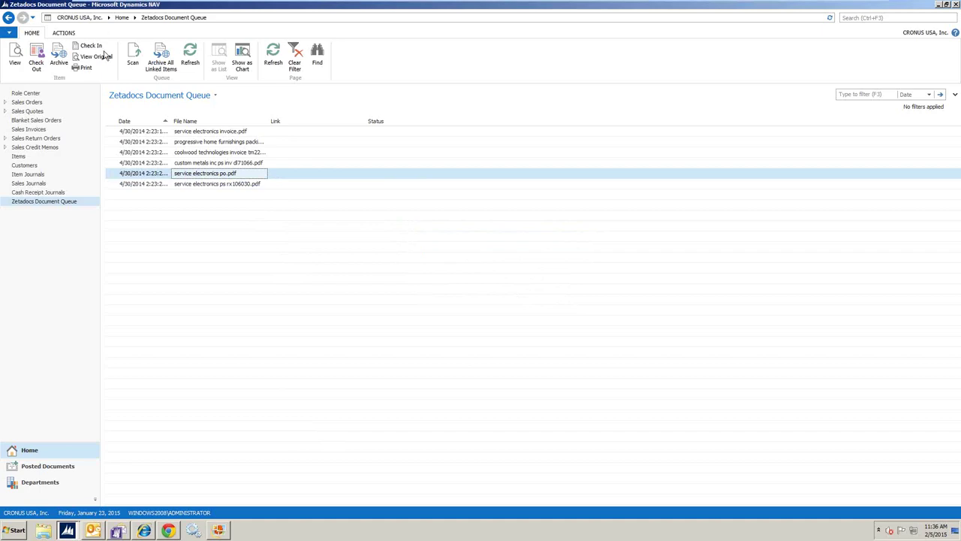
left_click(65, 55)
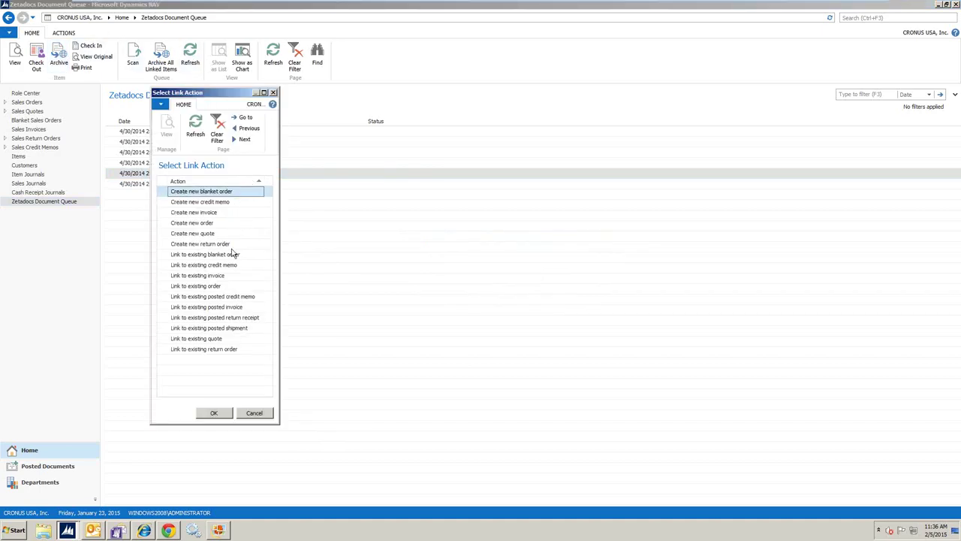
left_click(212, 287)
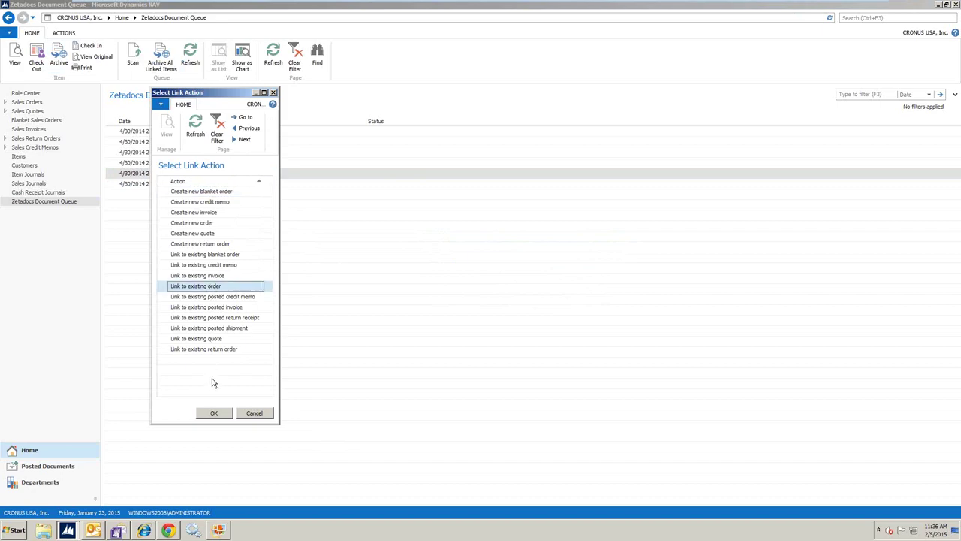
left_click(221, 331)
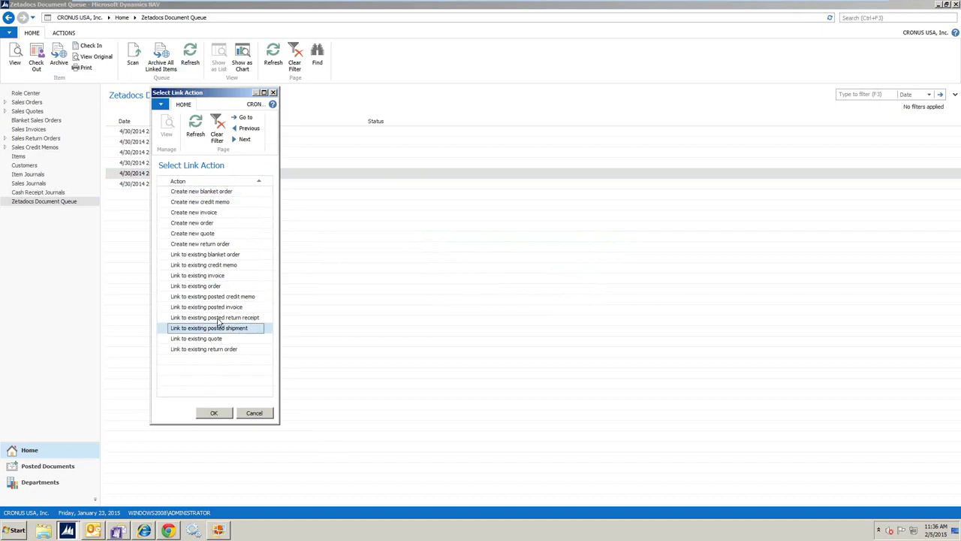
left_click(219, 320)
left_click(217, 213)
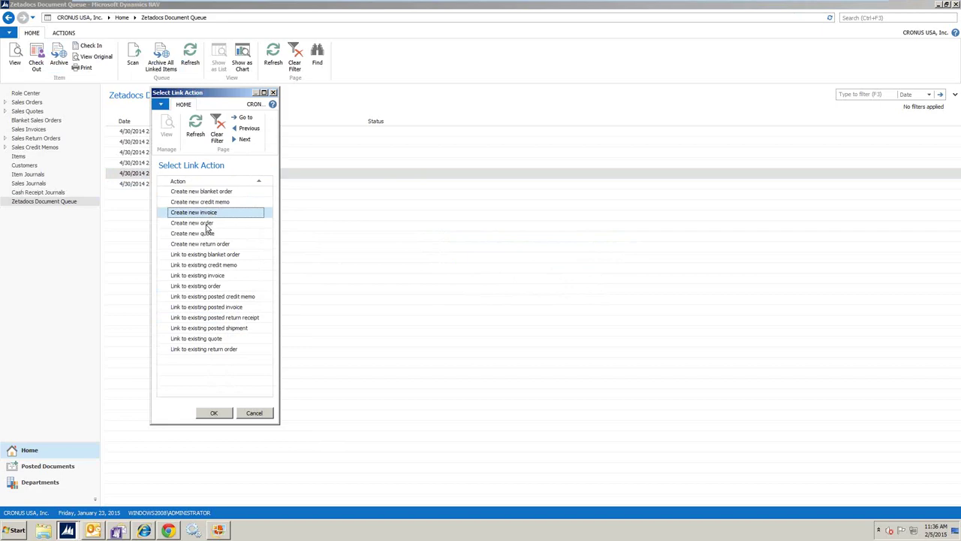
left_click(210, 225)
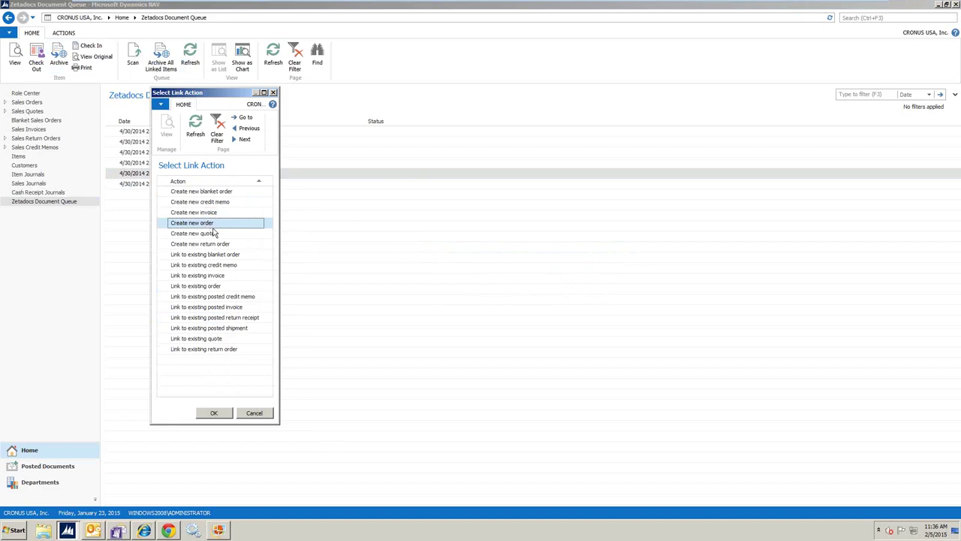
left_click(253, 413)
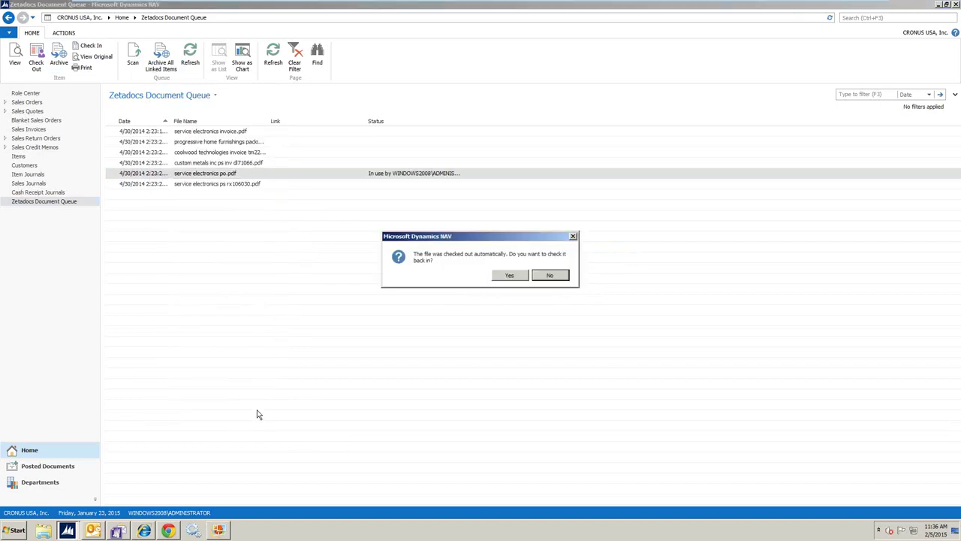
left_click(524, 276)
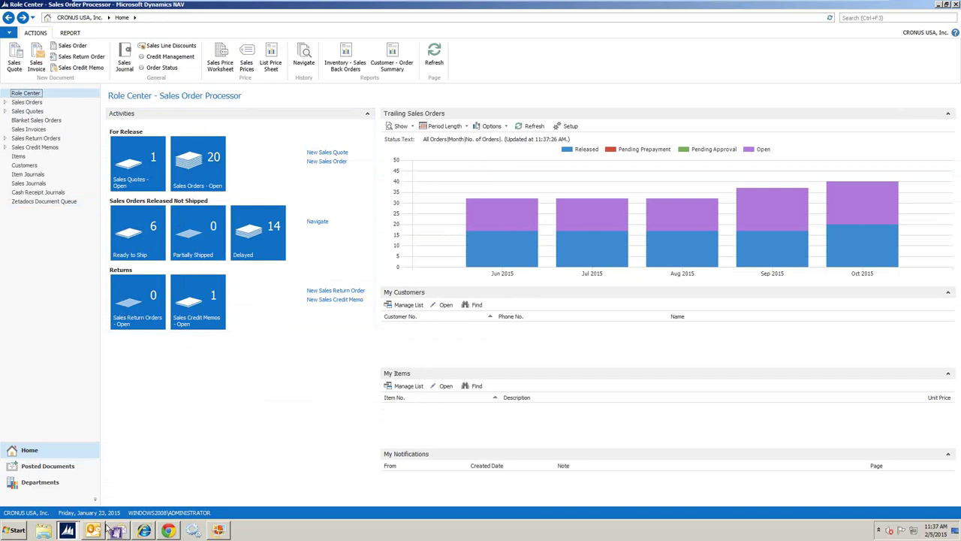
Open purchase invoice PINN1009 for Service Electronics Ltd. from the Purchase Invoices list and preview its barcode report.
left_click(64, 467)
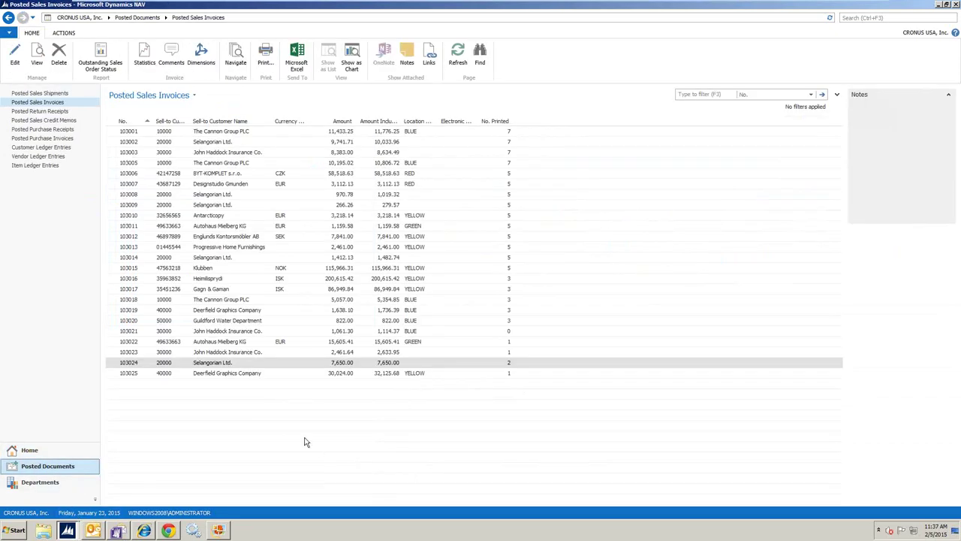
left_click(56, 482)
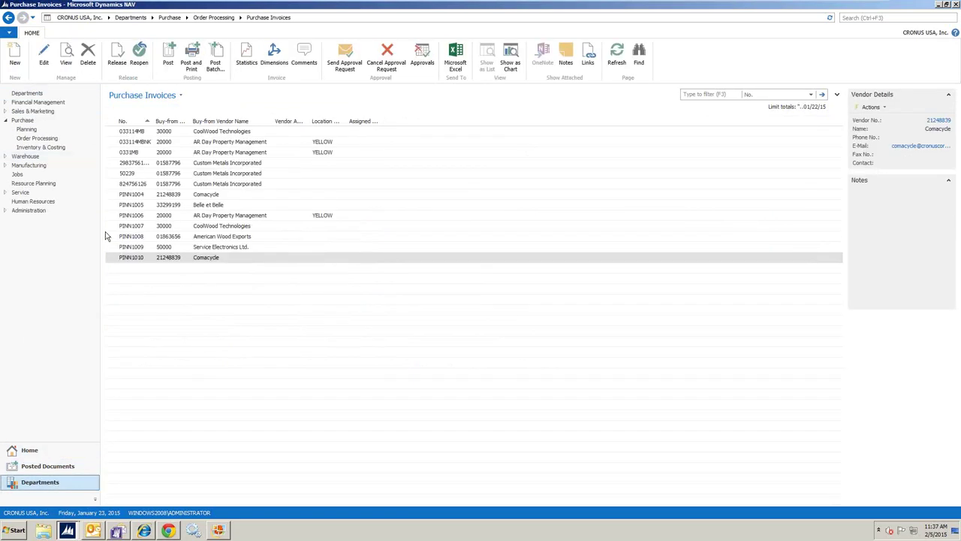
left_click(140, 250)
double_click(140, 250)
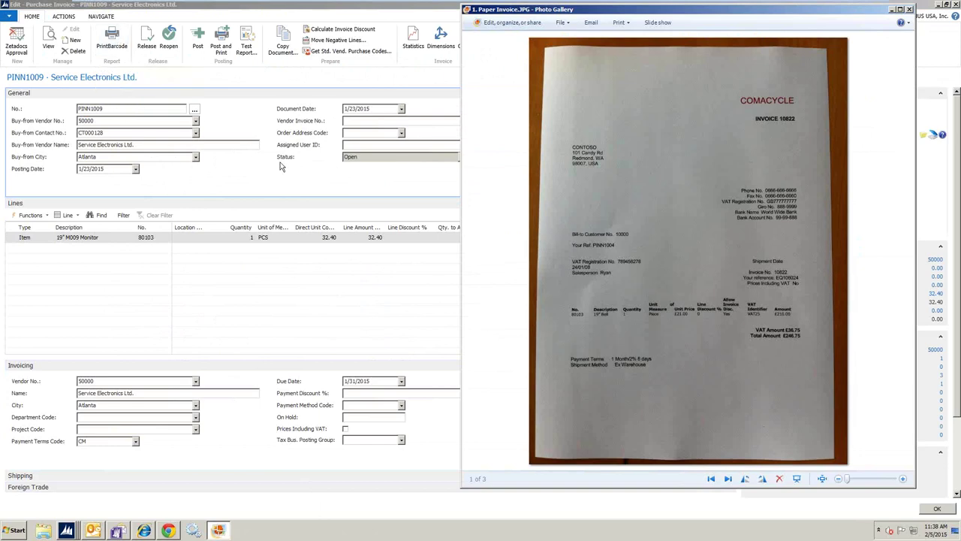
left_click(113, 39)
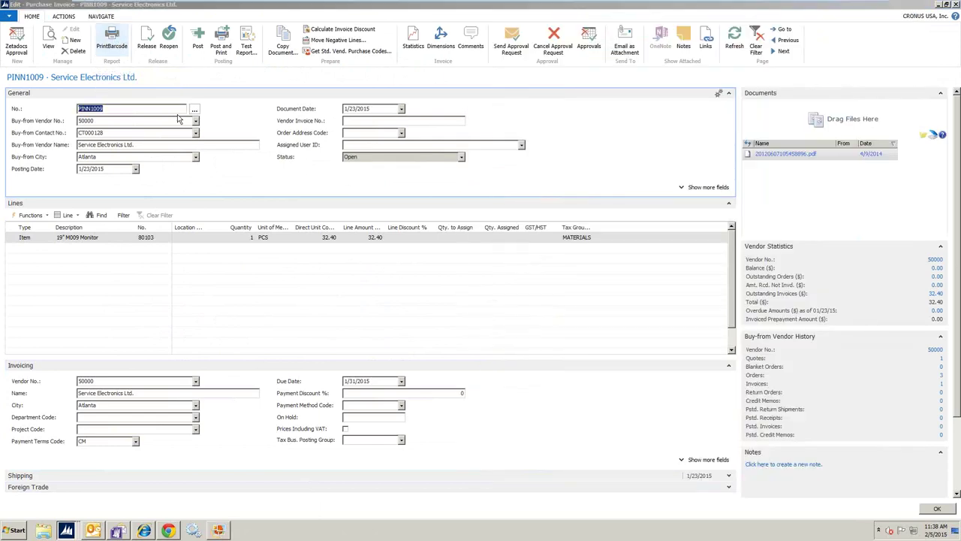
left_click(189, 166)
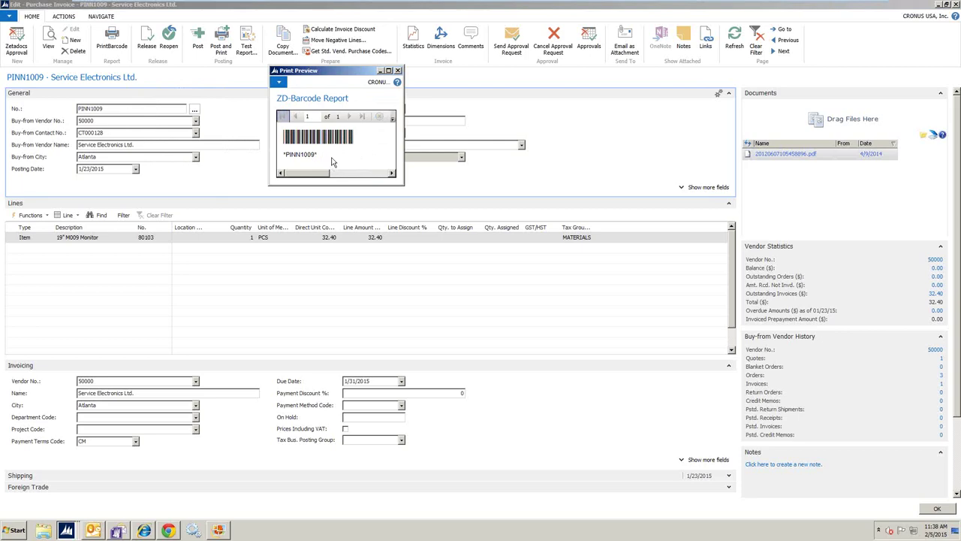
Close the barcode preview, view the paper invoice, barcode sticker and batch scan photos in Photo Gallery, and minimize the gallery.
left_click(398, 70)
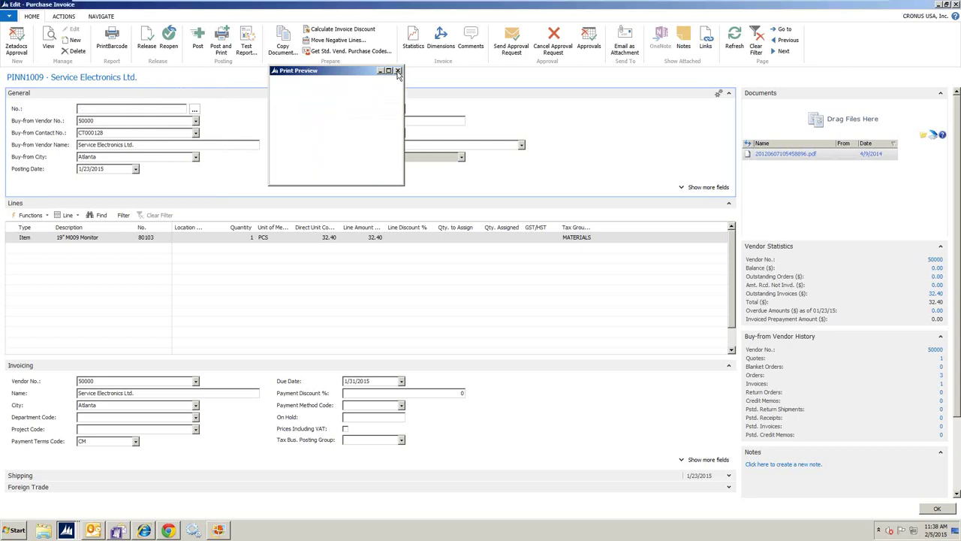
left_click(219, 531)
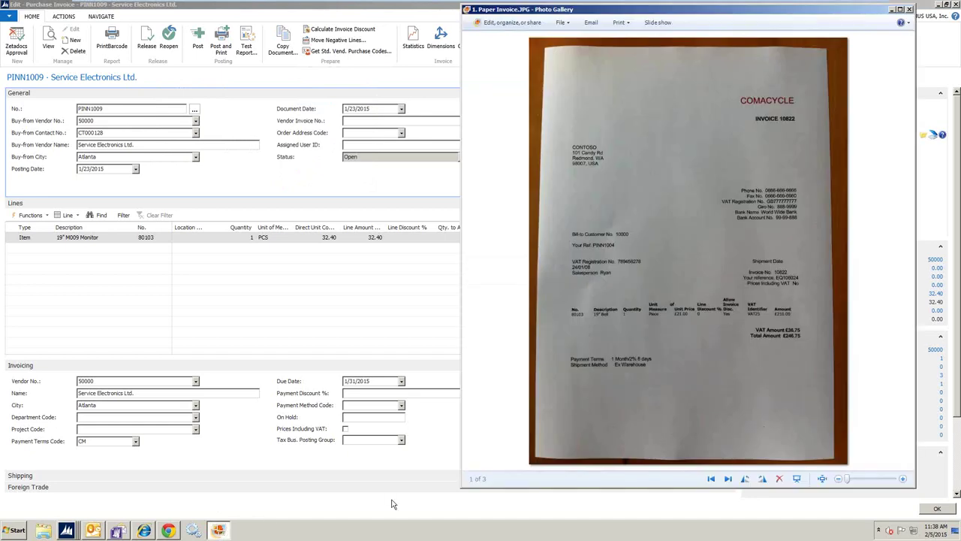
left_click(728, 479)
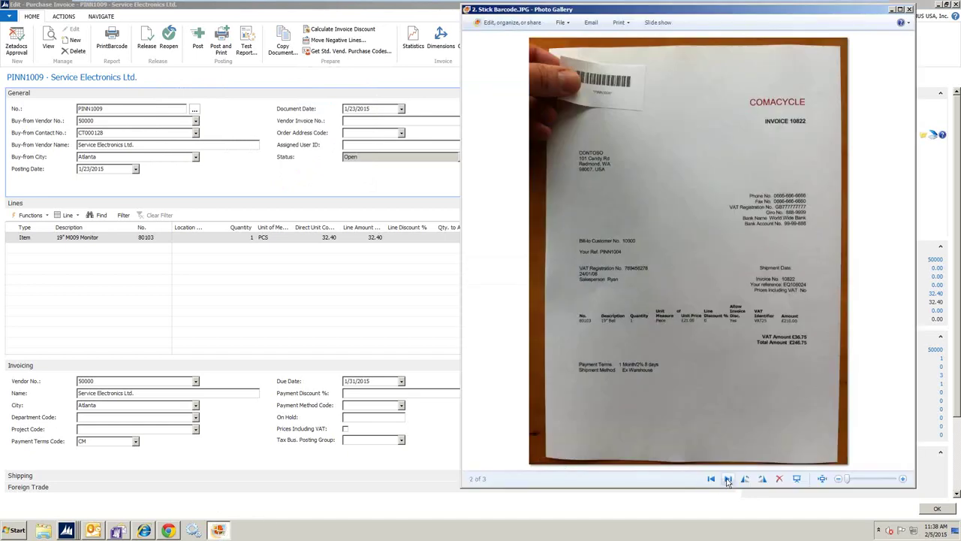
left_click(727, 479)
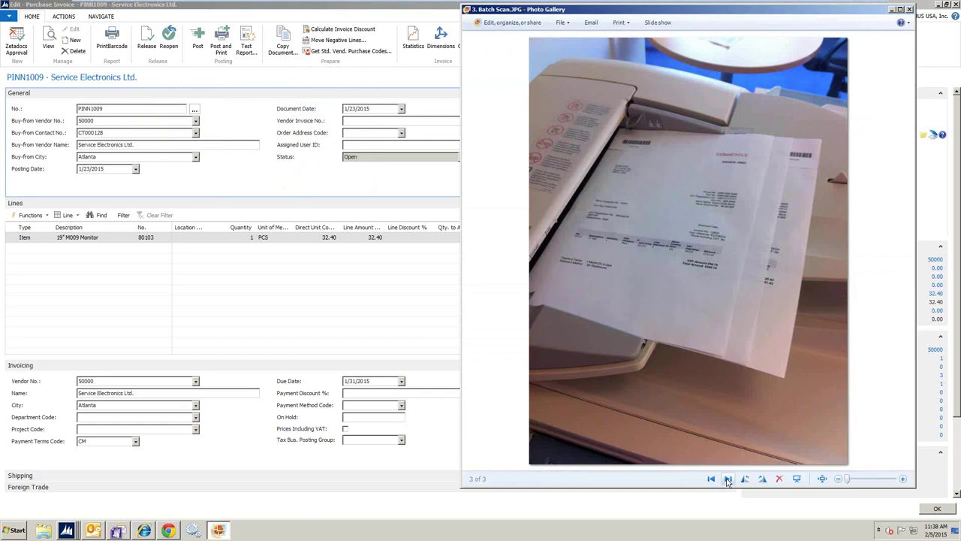
left_click(891, 10)
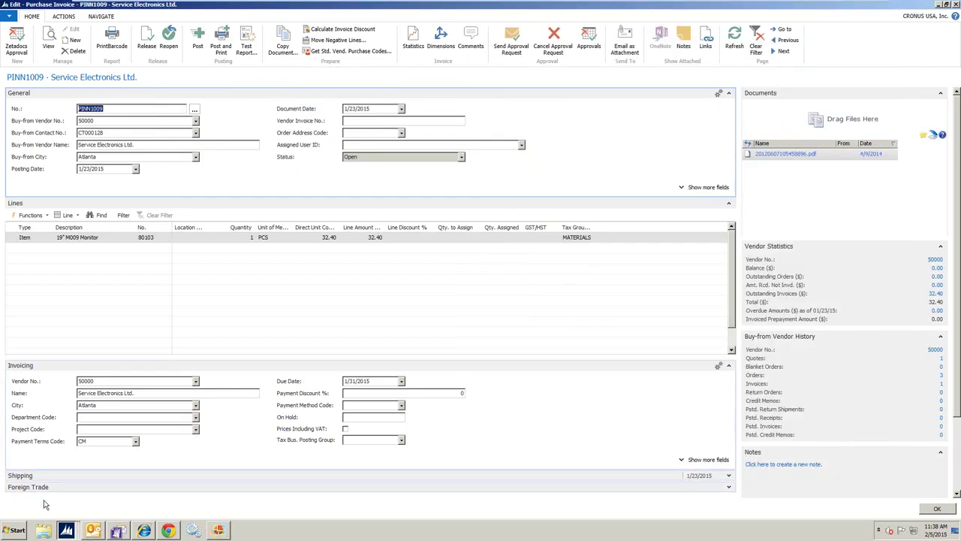
Return to the Home area, open the Supplier Invoice Queue from the Zetadocs Document Queue, and archive all its linked items.
left_click(66, 530)
left_click(52, 479)
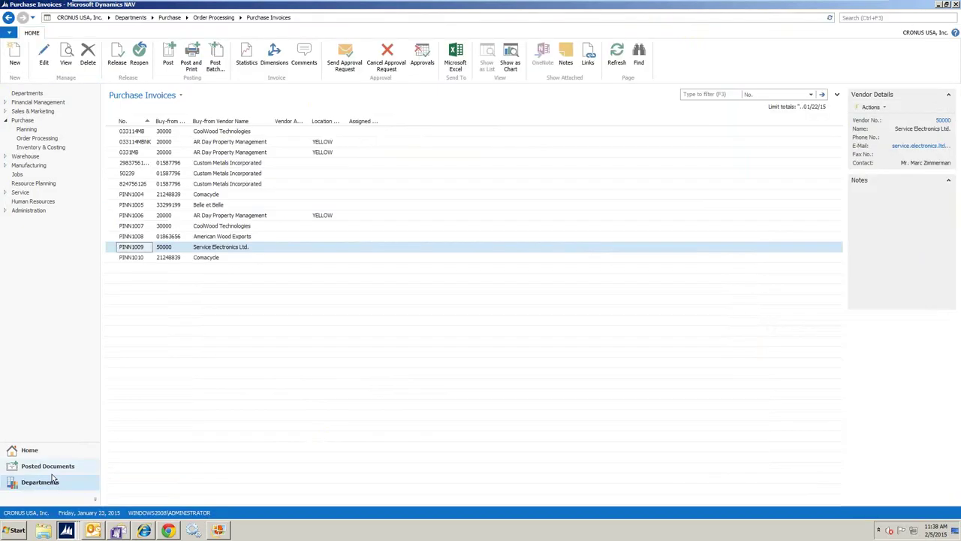
left_click(30, 451)
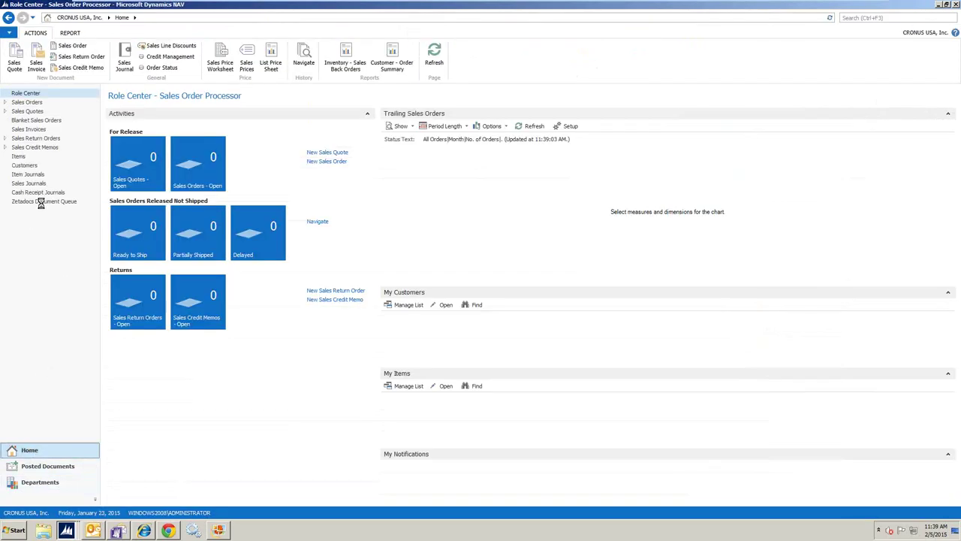
left_click(42, 202)
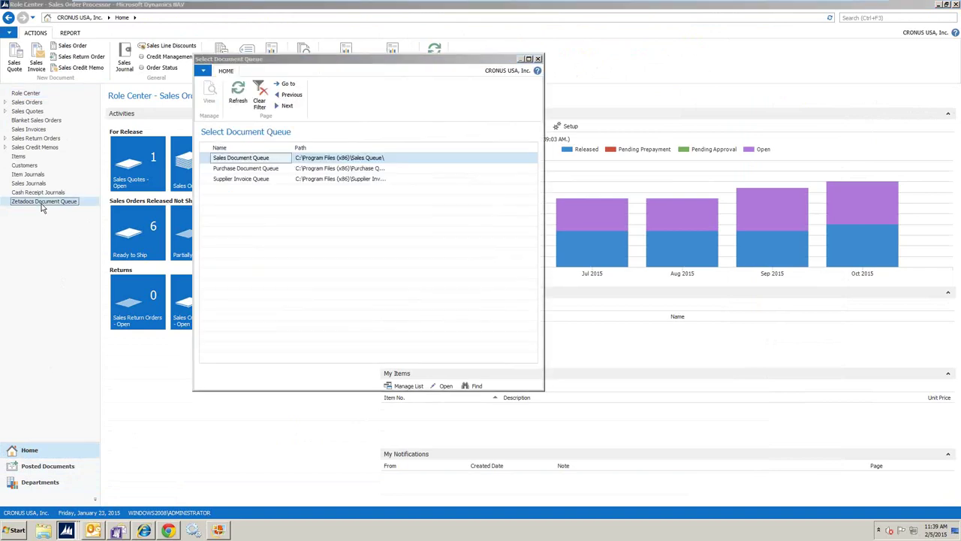
left_click(250, 180)
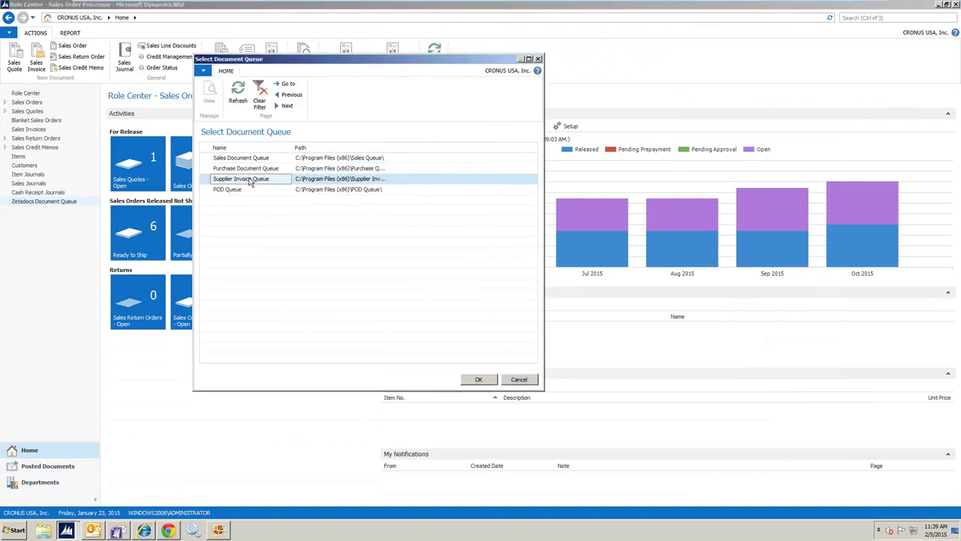
left_click(478, 379)
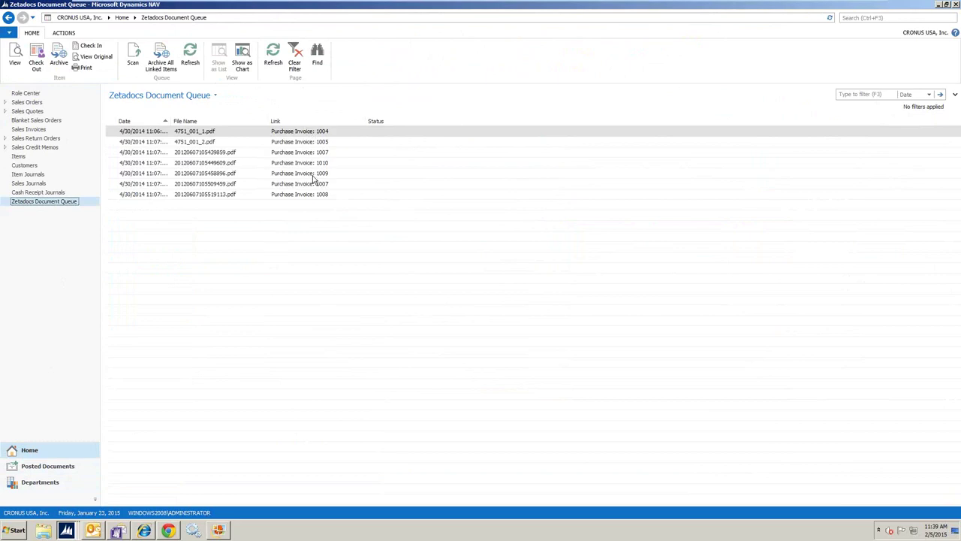
left_click(161, 58)
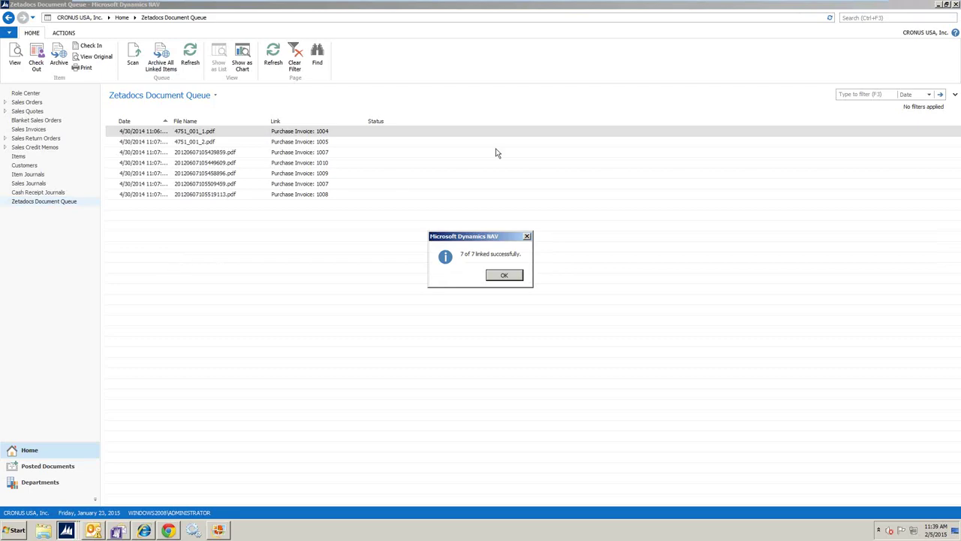
left_click(504, 275)
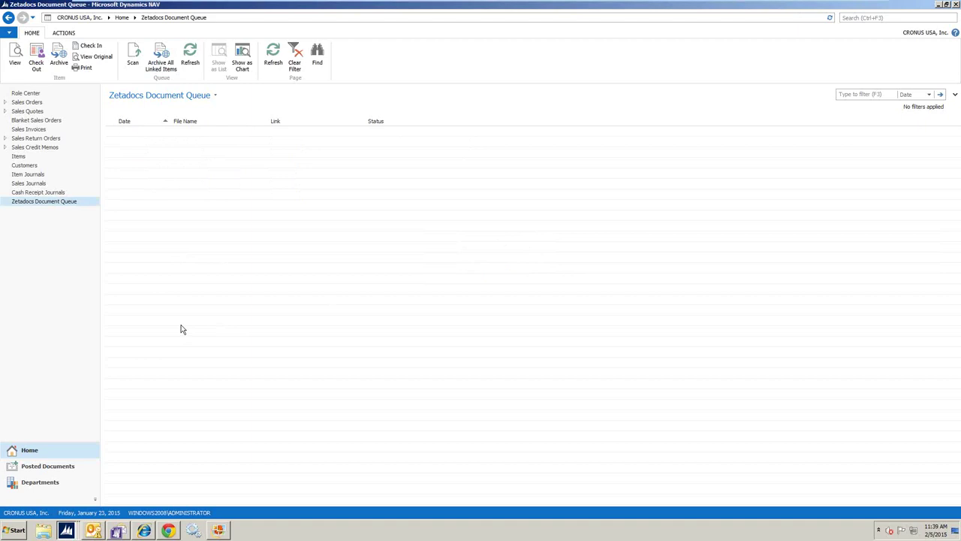
Go back to the Role Center and open the POD Queue from the Zetadocs Document Queue.
left_click(69, 530)
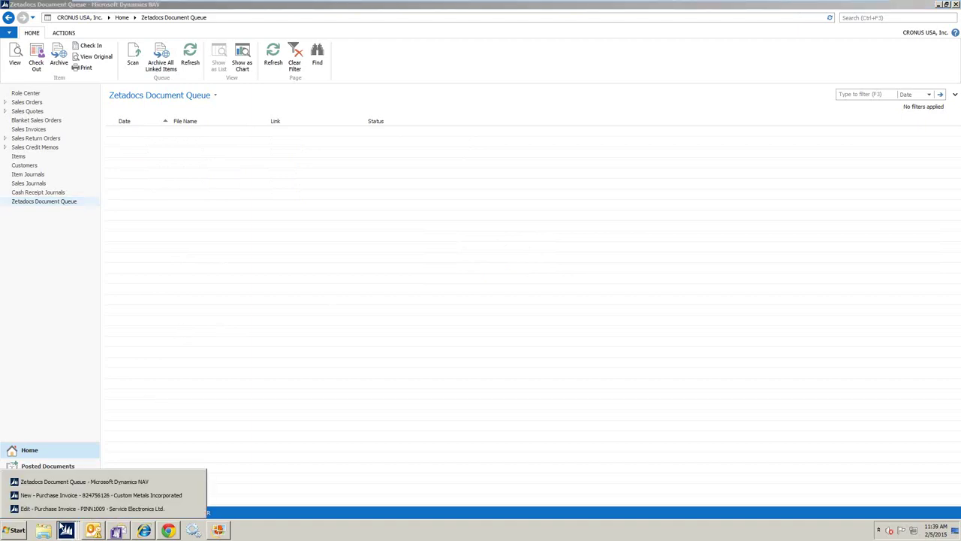
left_click(92, 484)
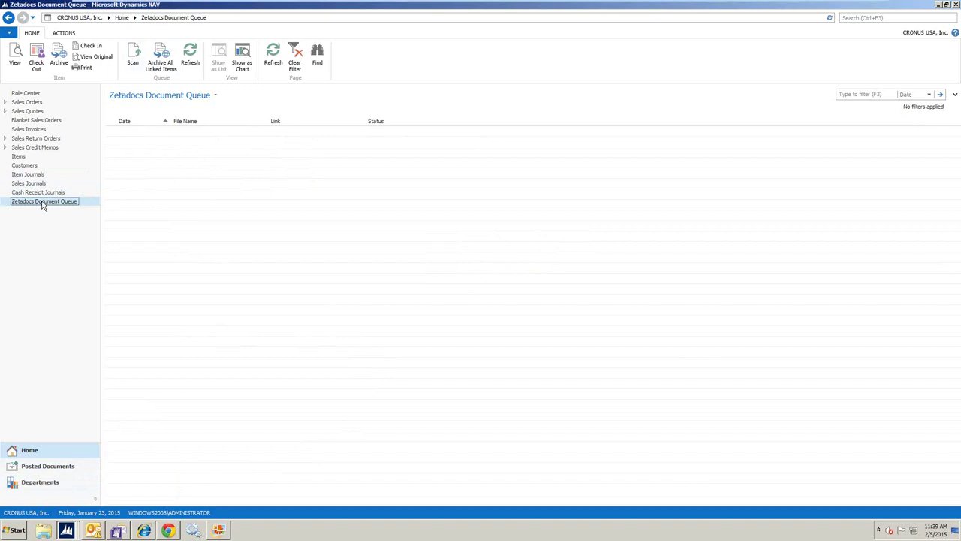
left_click(122, 17)
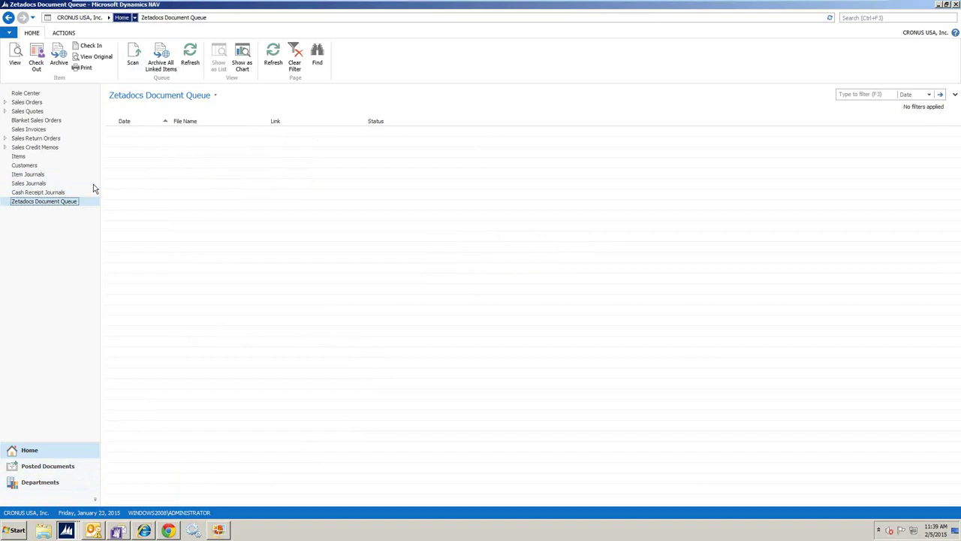
left_click(48, 205)
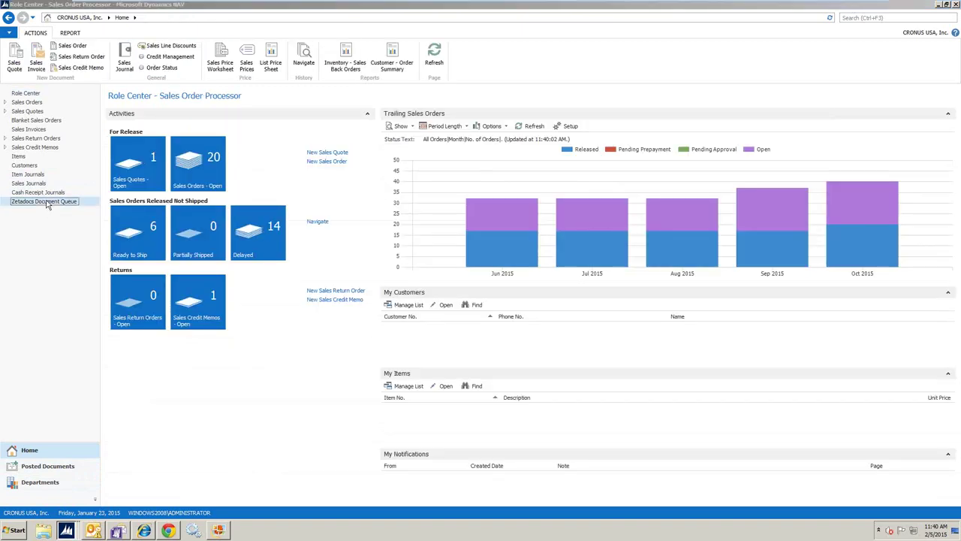
left_click(232, 190)
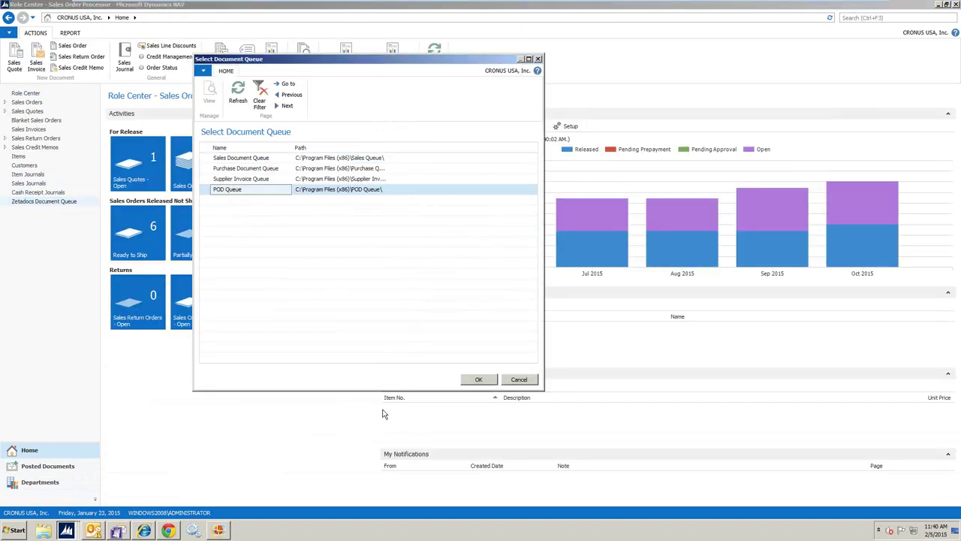
left_click(479, 379)
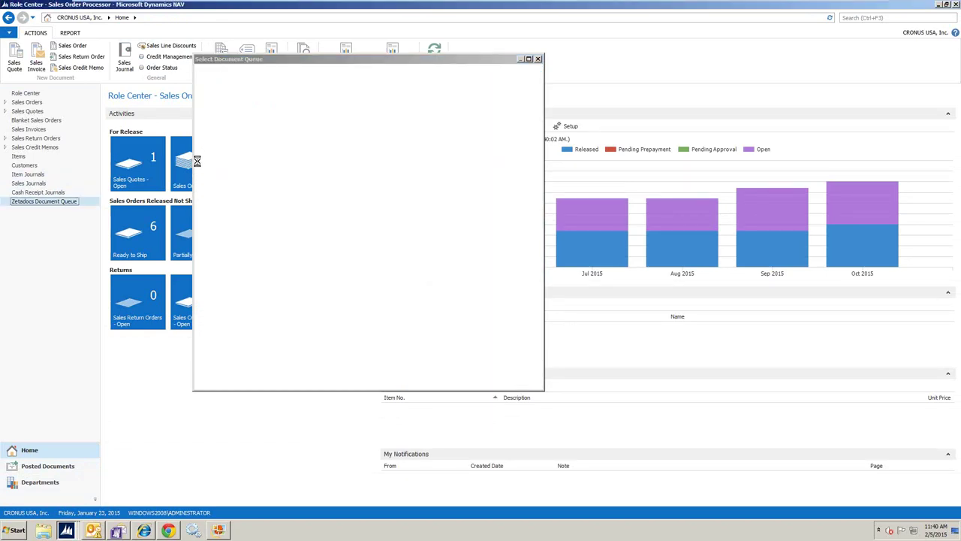
View the queued delivery document 20120416130413515.pdf and the batch scan photo, and close both viewers.
left_click(193, 132)
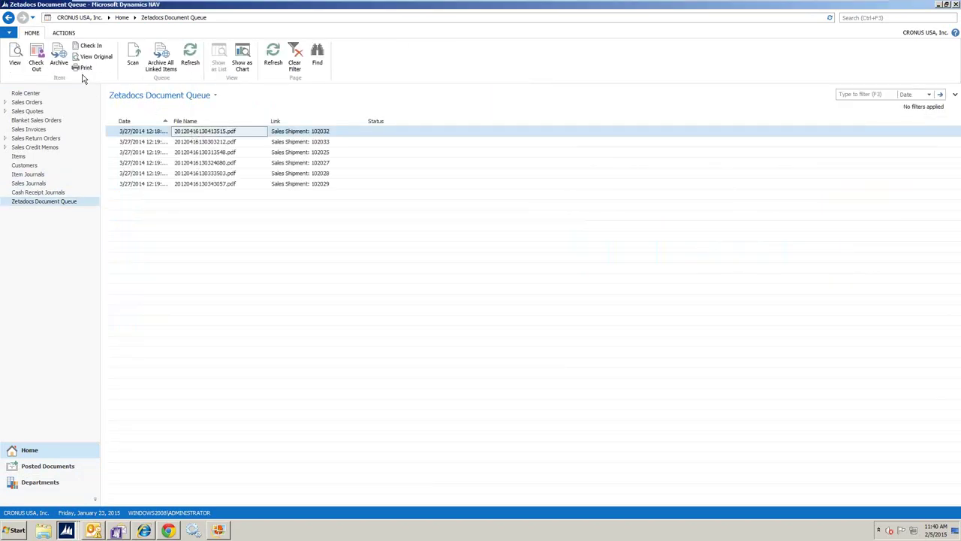
left_click(15, 60)
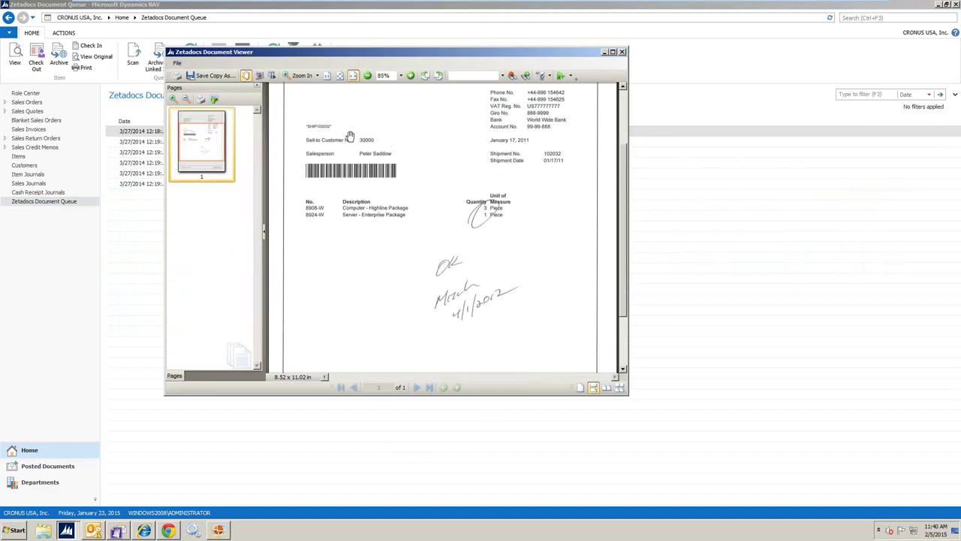
scroll(414, 233, "up", 3)
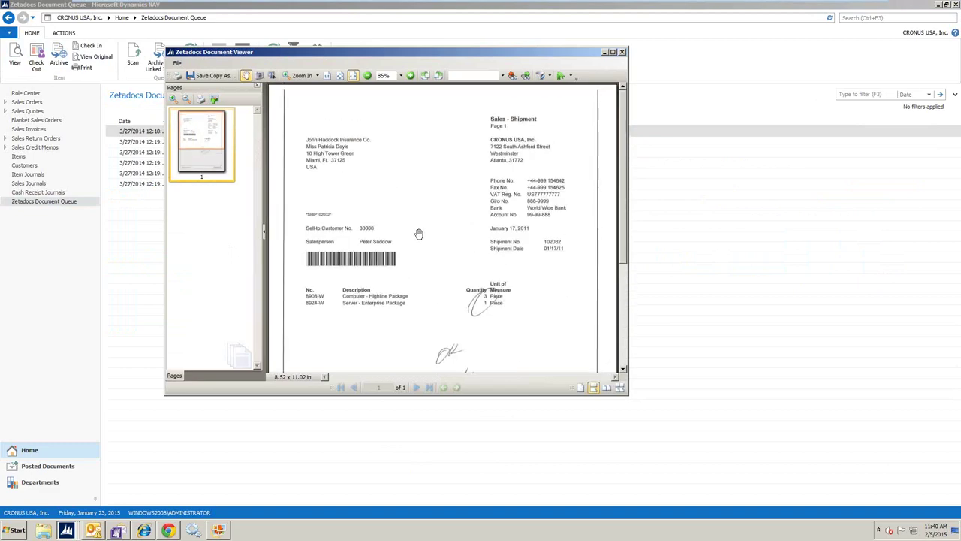
scroll(418, 235, "down", 3)
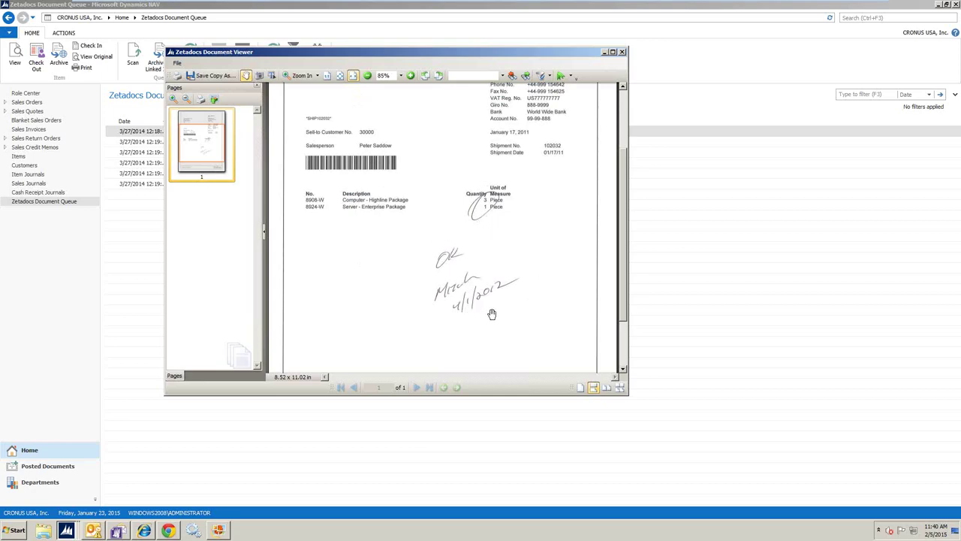
left_click(219, 530)
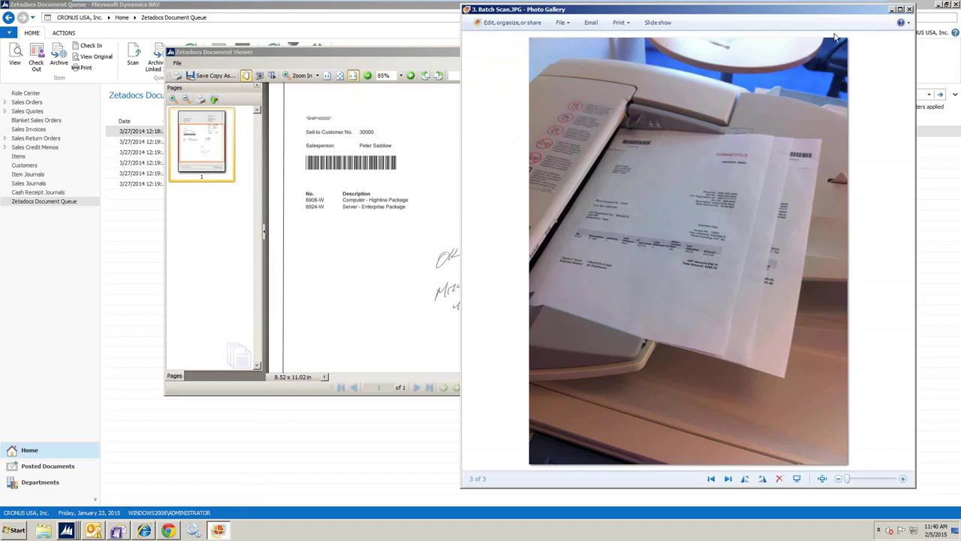
left_click(910, 10)
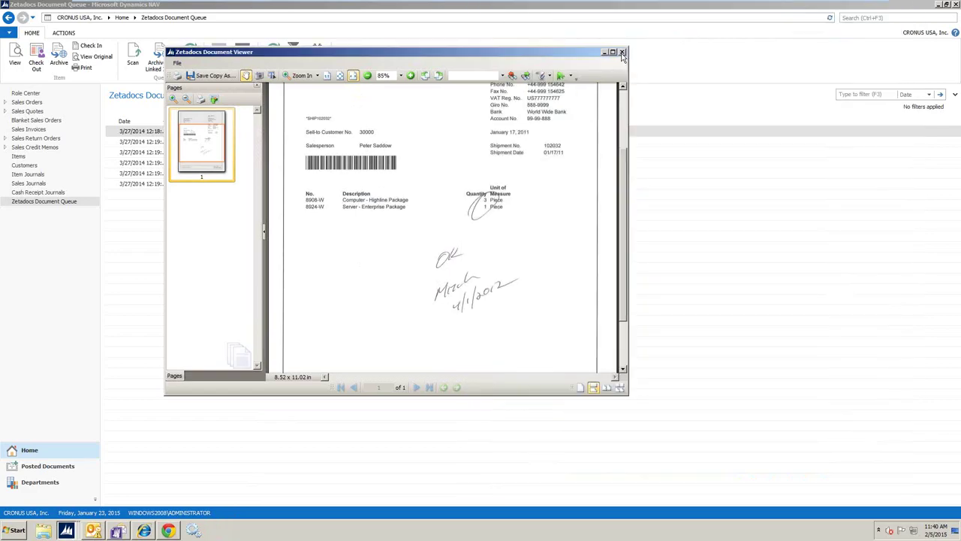
left_click(622, 52)
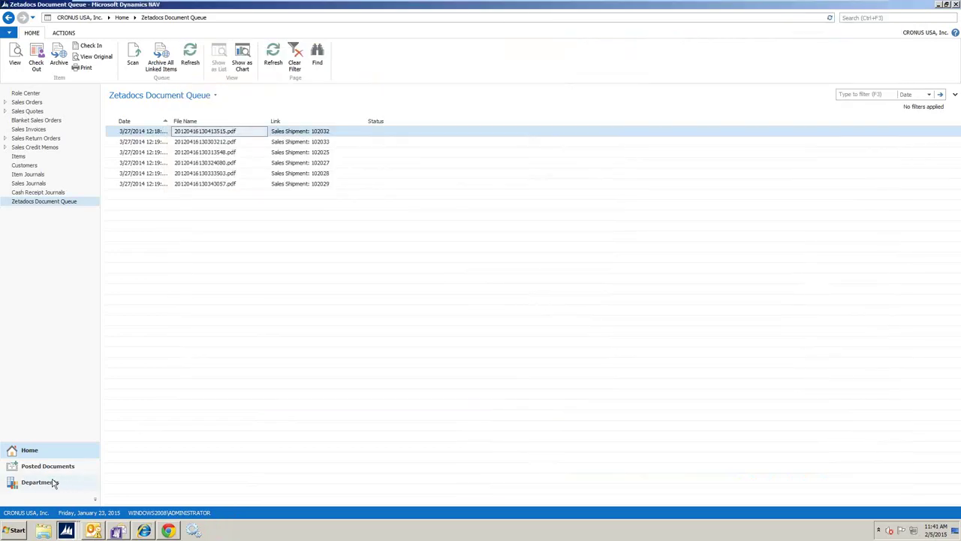
Open purchase invoice 824756126 for Custom Metals Incorporated, add another approver entry in Zetadocs Approvals, and start the approval.
left_click(66, 530)
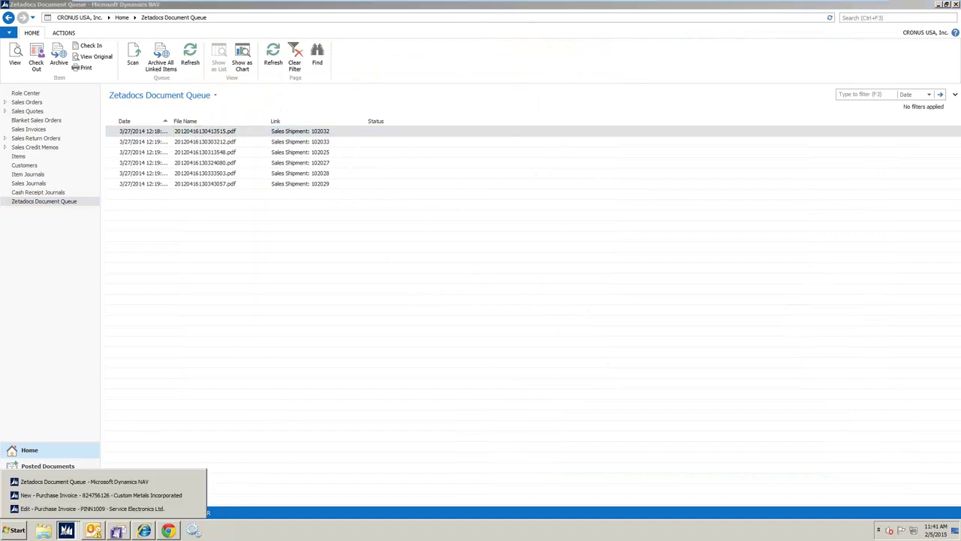
left_click(59, 495)
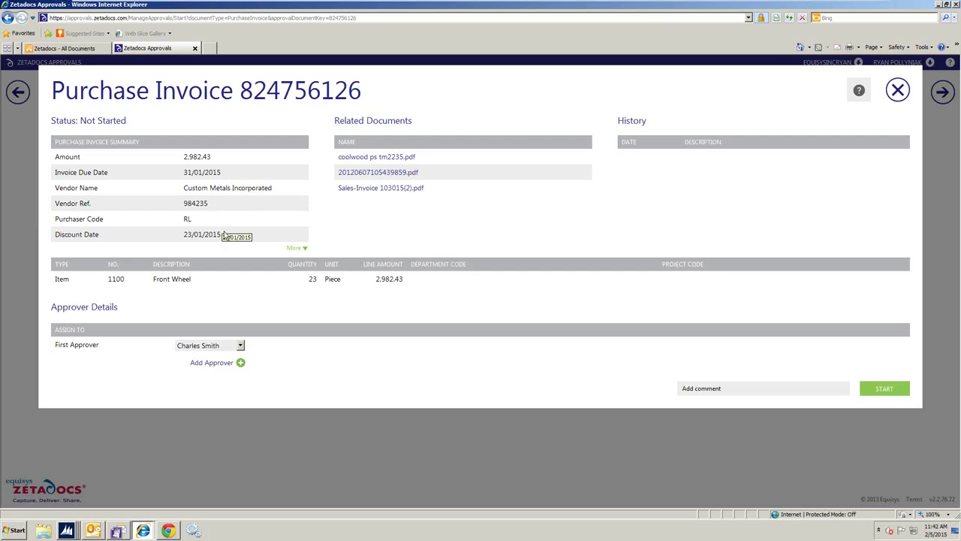
left_click(241, 363)
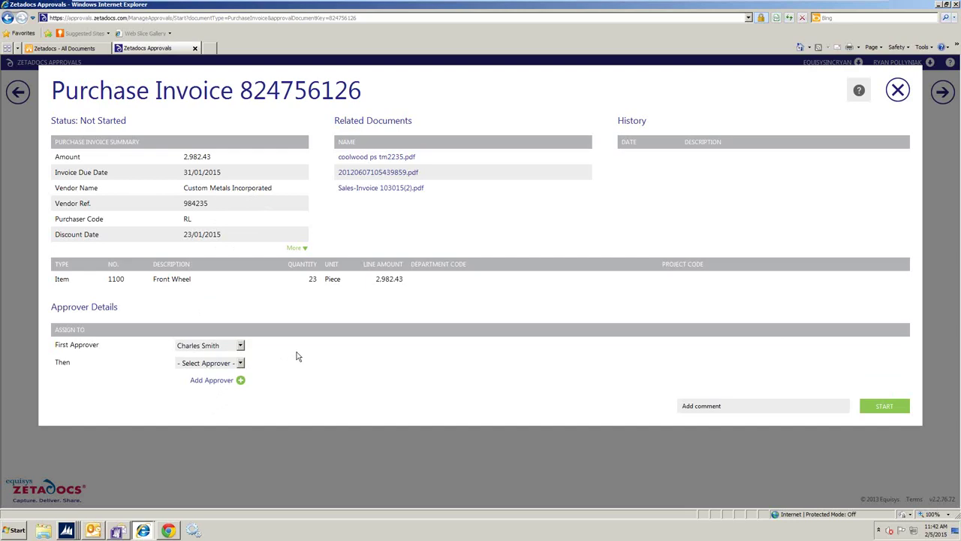
left_click(691, 405)
left_click(886, 405)
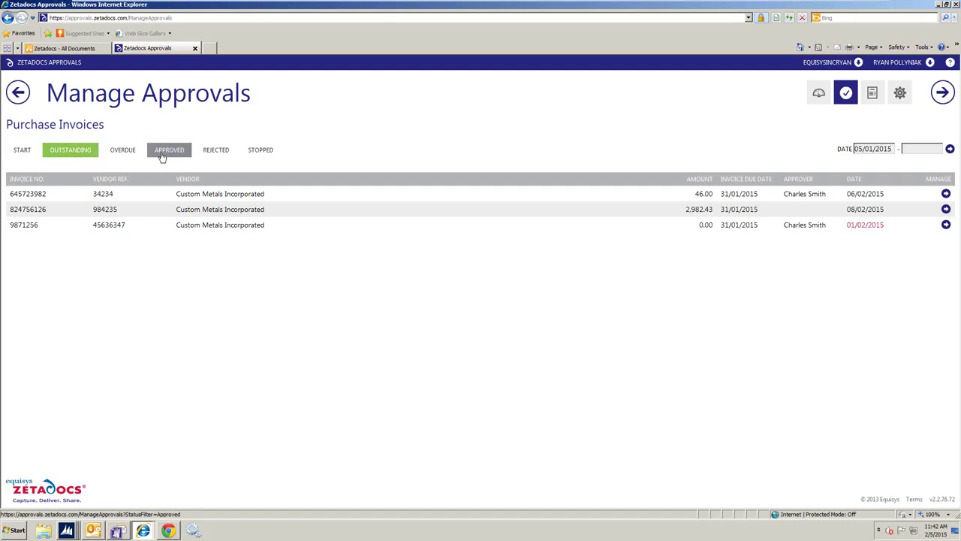
Review the Rejected, Approved and Overdue purchase invoice lists in Manage Approvals.
left_click(214, 156)
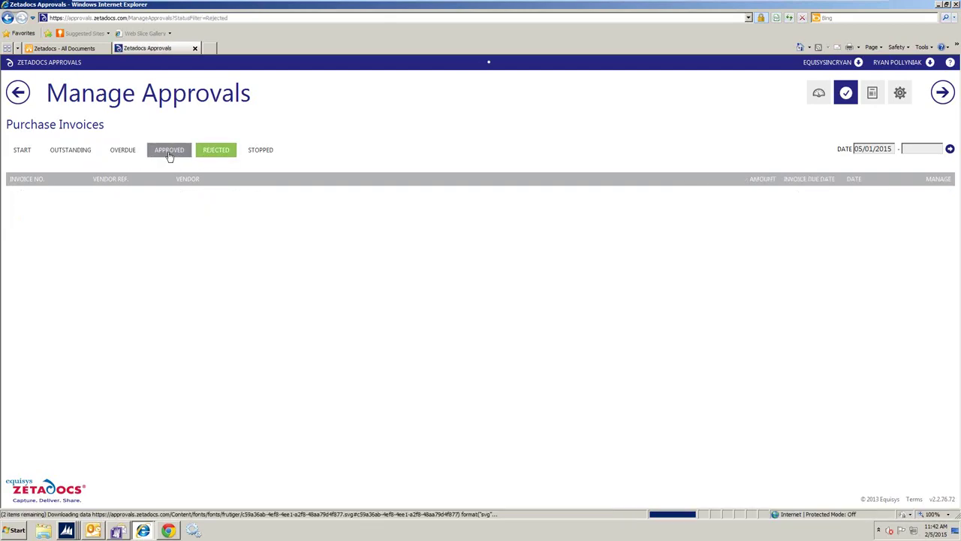
left_click(169, 154)
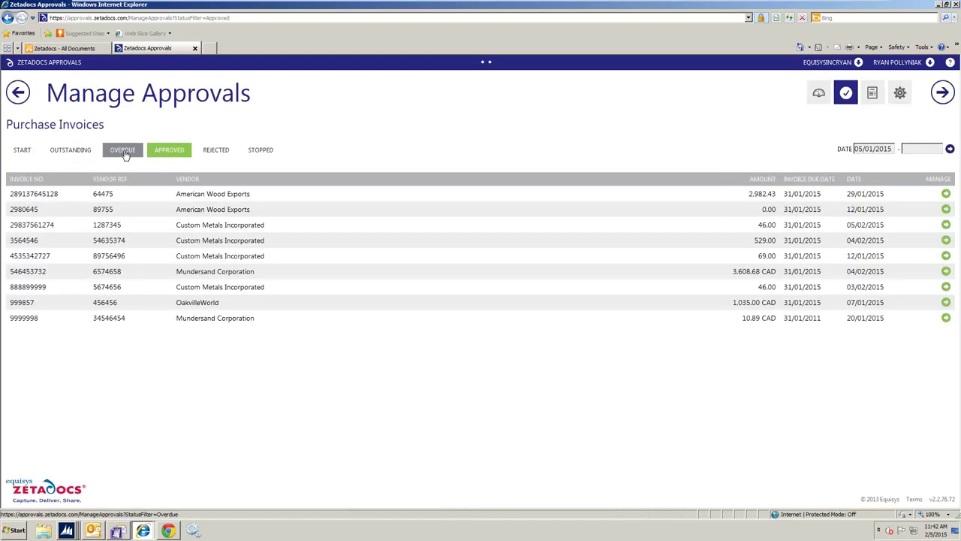
left_click(131, 156)
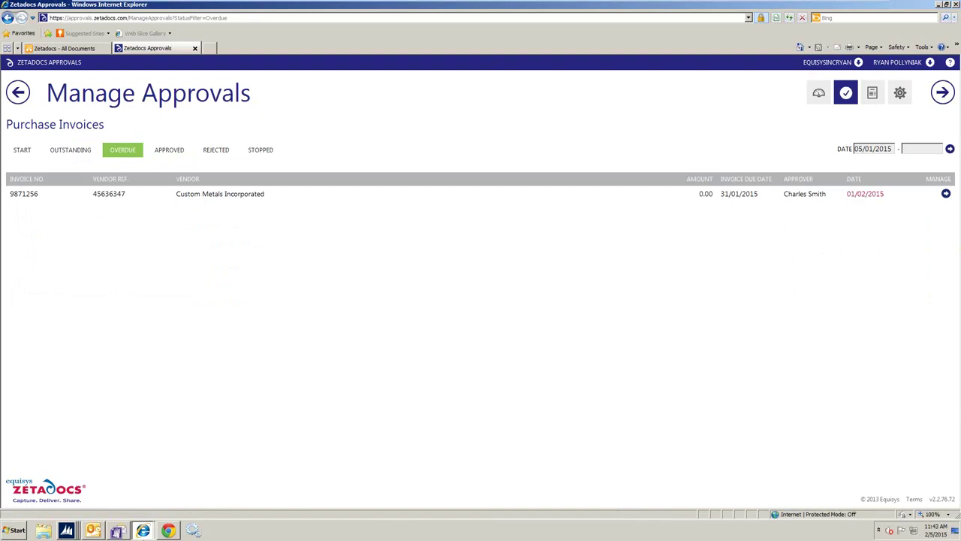
Switch to Chrome, check the approver's Outlook.com inbox, and open approvals.zetadocs.com in a new tab.
left_click(170, 531)
left_click(32, 105)
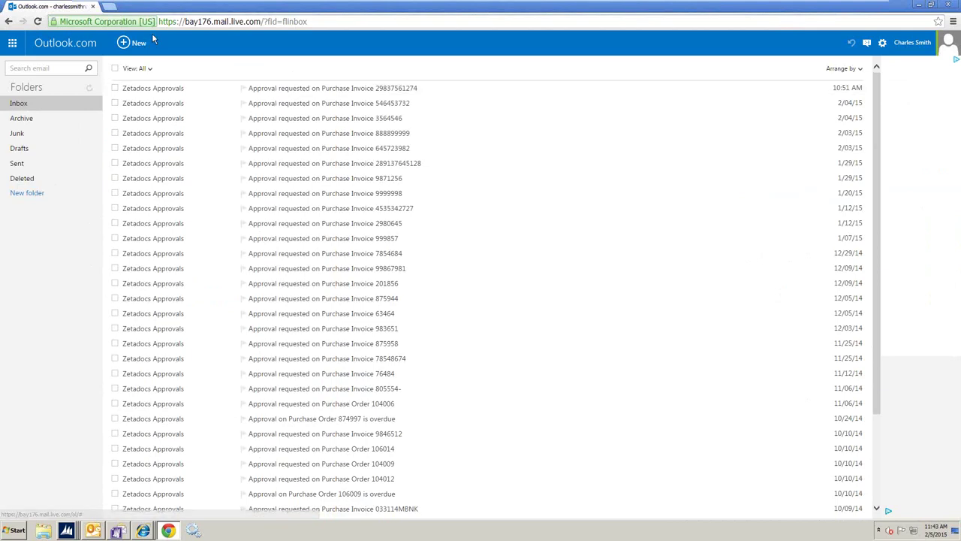
left_click(113, 6)
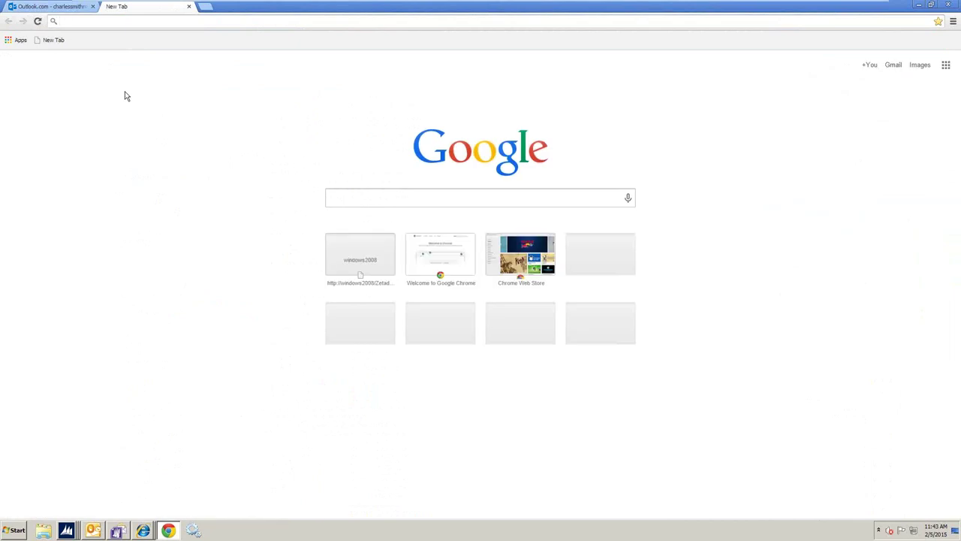
type("app")
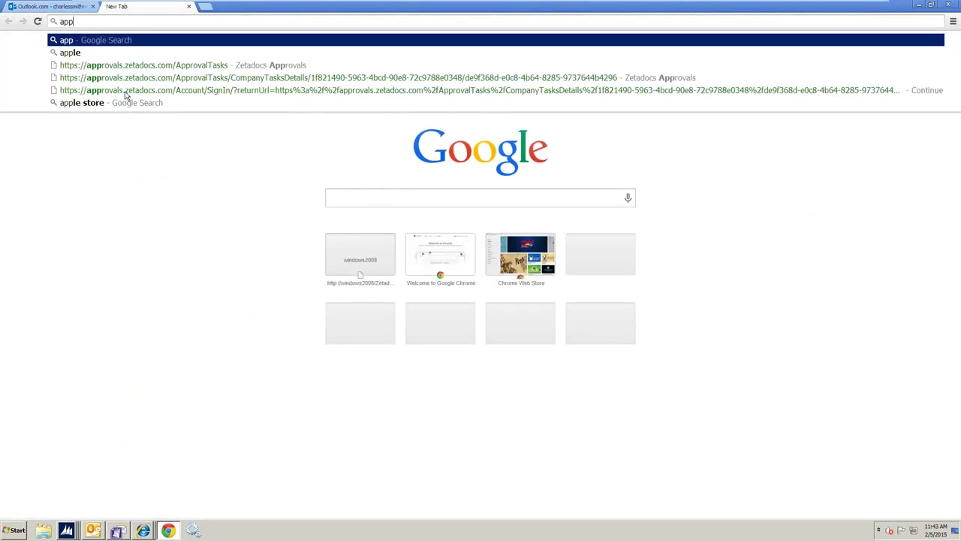
type("rovals.zetadocs.")
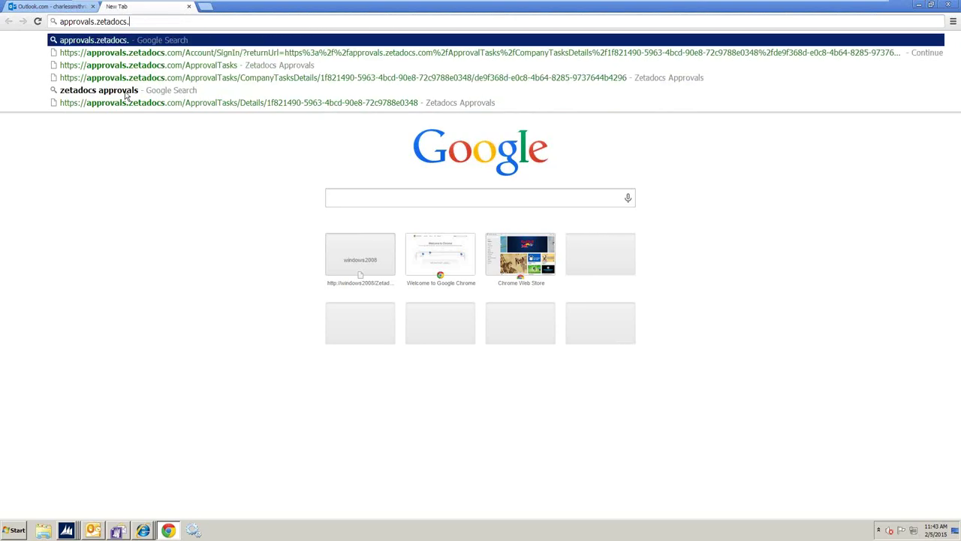
type("com")
key("Return")
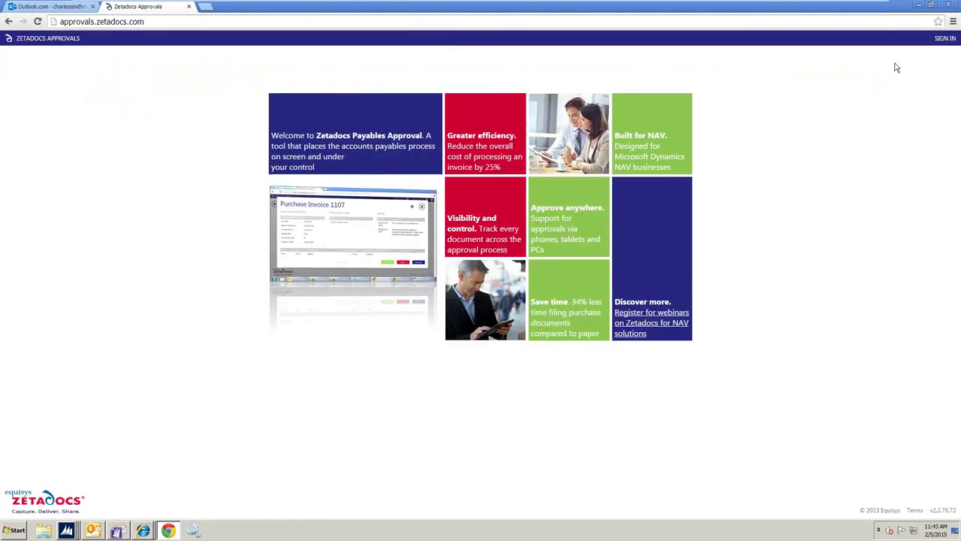
Sign in to the Zetadocs Approvals site with the approver's account.
left_click(36, 7)
left_click(128, 8)
left_click(944, 38)
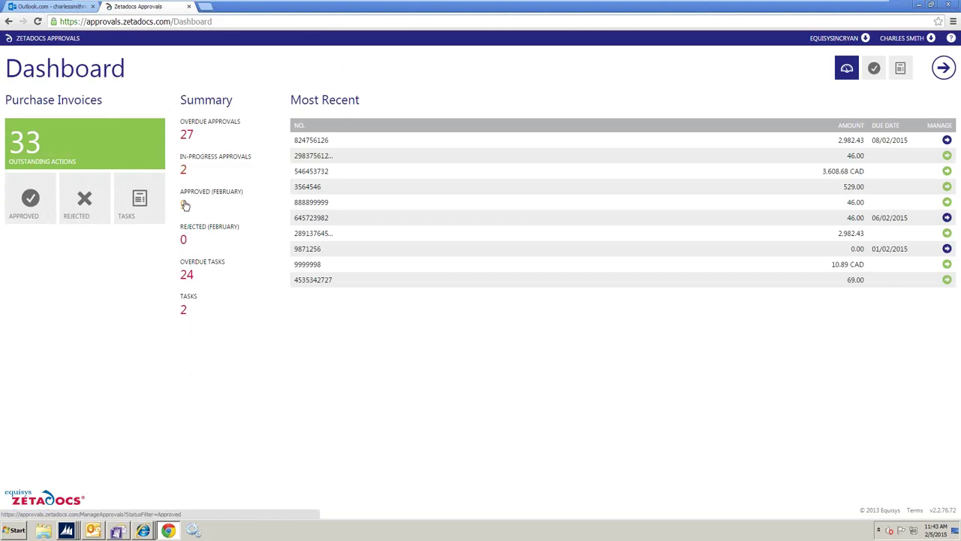
Find purchase invoice 824756126 for Custom Metals Incorporated among the approver's tasks and open its details.
left_click(186, 308)
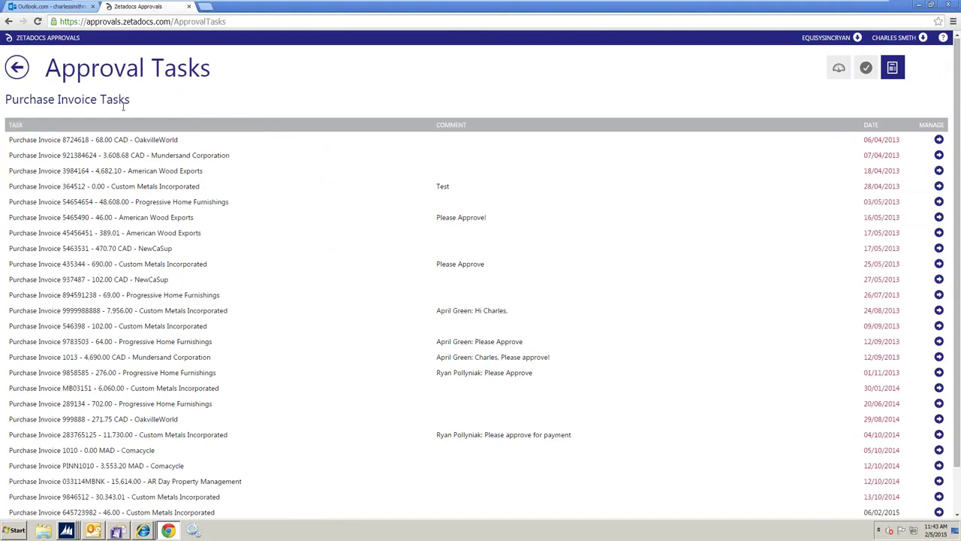
scroll(295, 339, "down", 1)
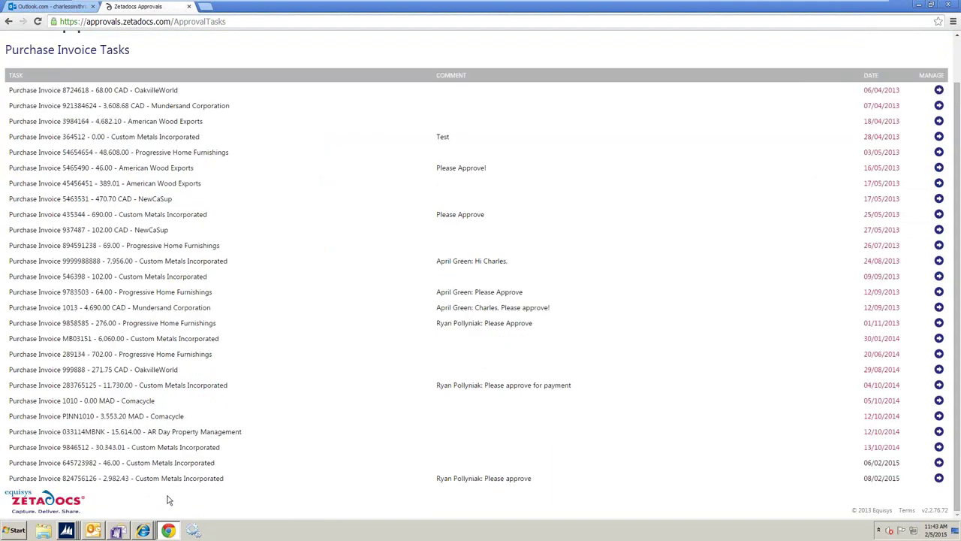
left_click_drag(533, 481, 7, 475)
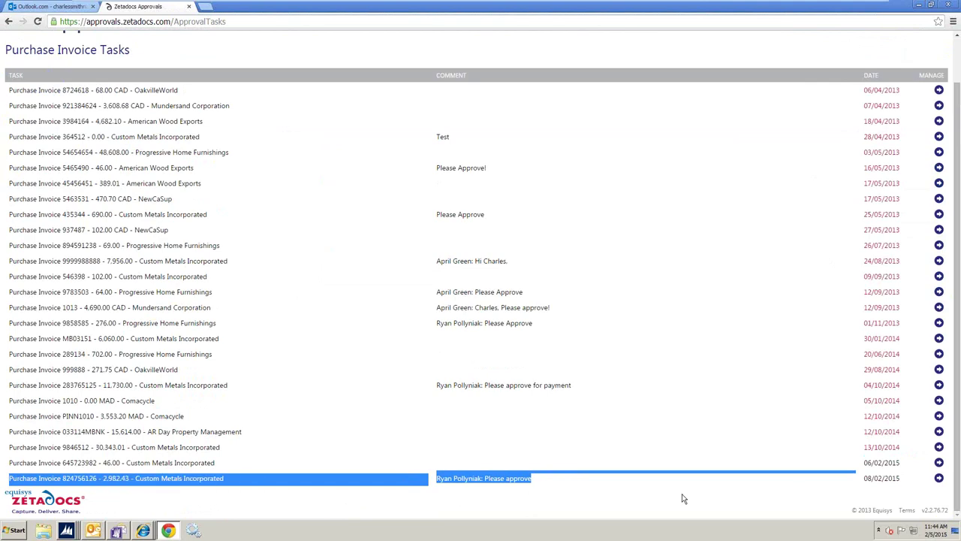
left_click(940, 479)
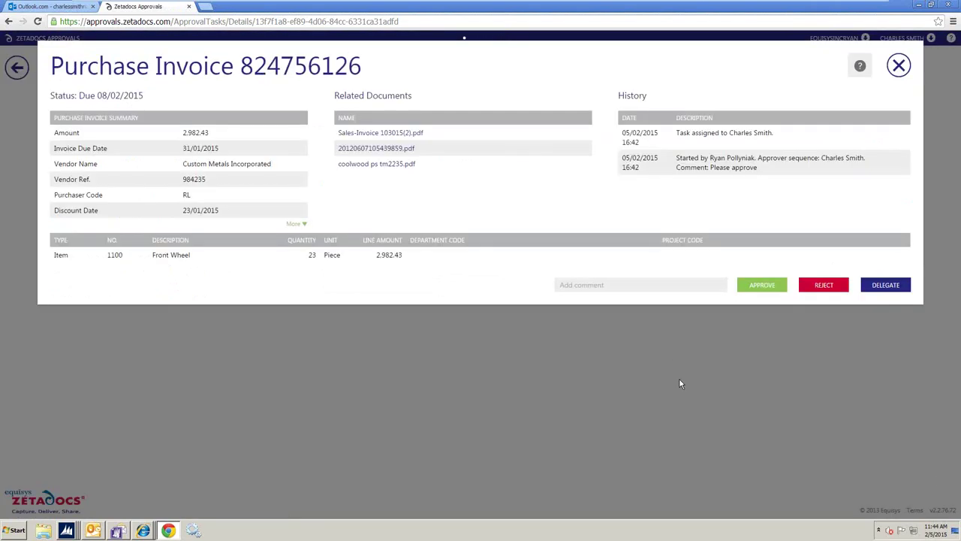
Review the related document Sales-Invoice 103015(2).pdf, the approval history and the expanded summary of the purchase invoice.
left_click(373, 133)
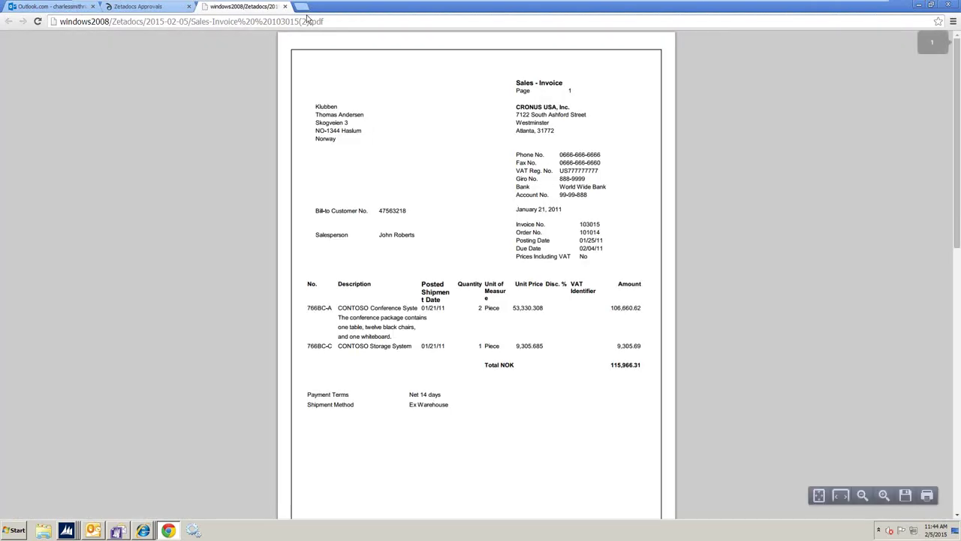
left_click(285, 6)
left_click_drag(772, 169, 624, 130)
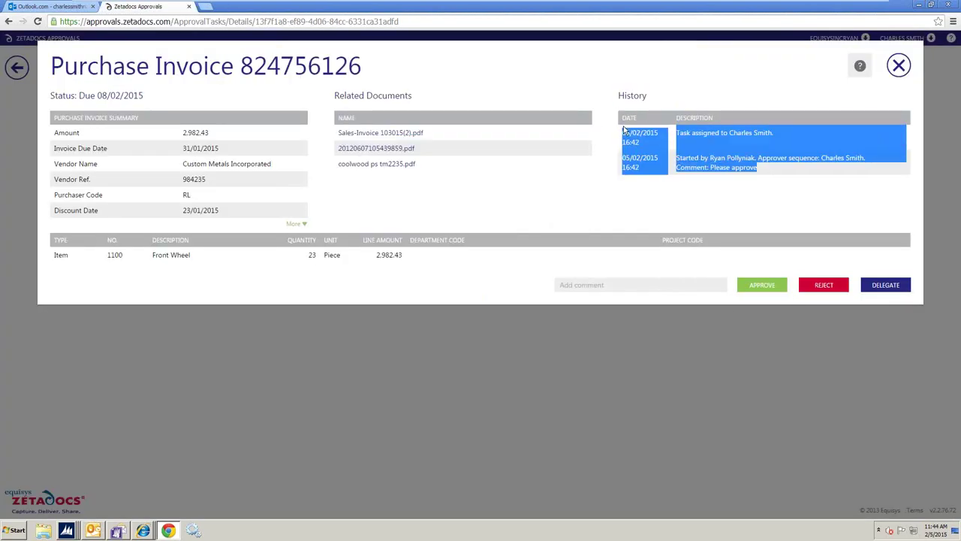
left_click(298, 223)
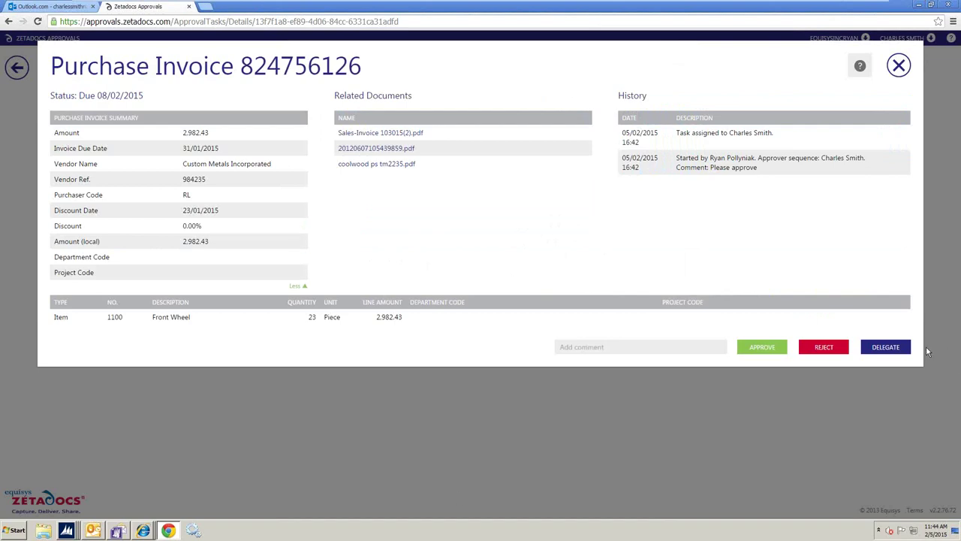
Approve purchase invoice 824756126 without adding a comment.
left_click(770, 348)
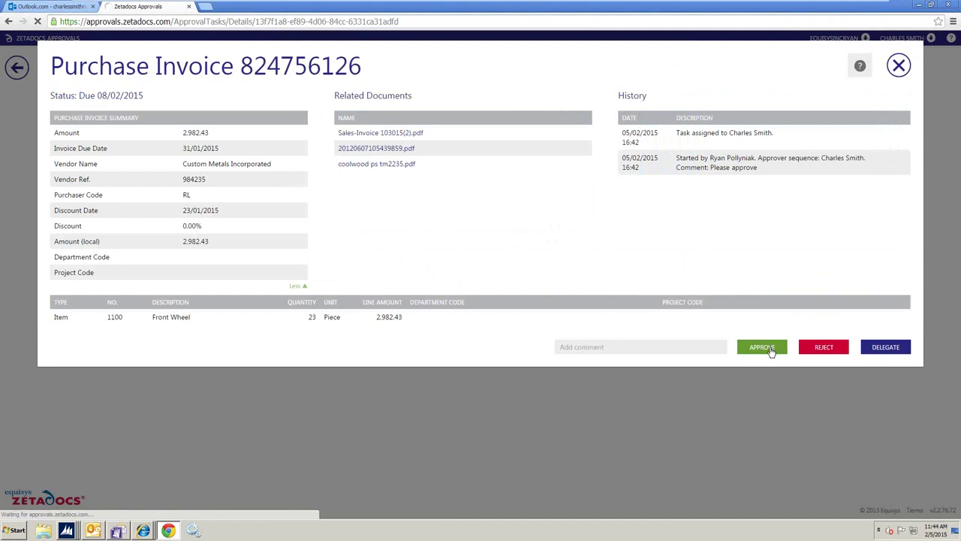
left_click(762, 347)
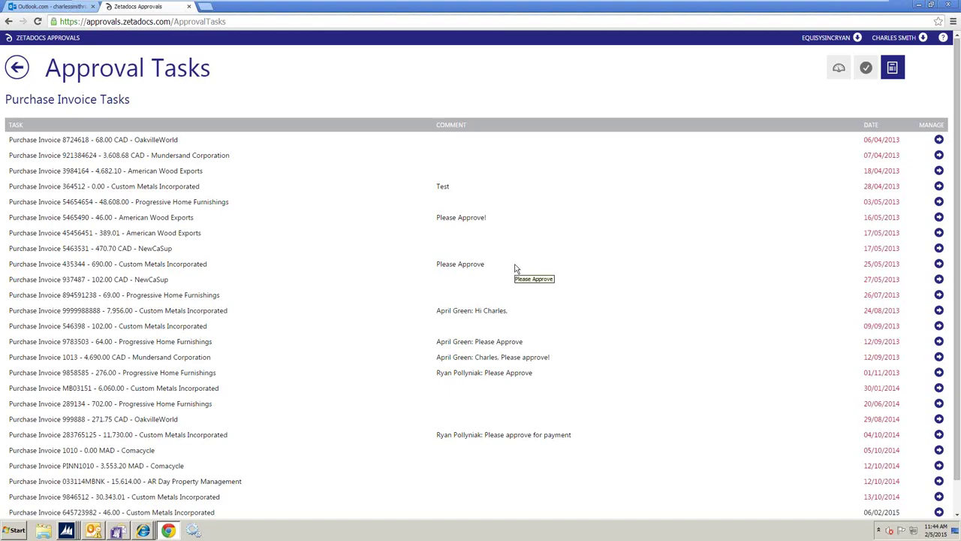
Return to the Outlook.com inbox and minimize the Windows Server 2008 R2 virtual machine to get back to the presentation.
left_click(49, 6)
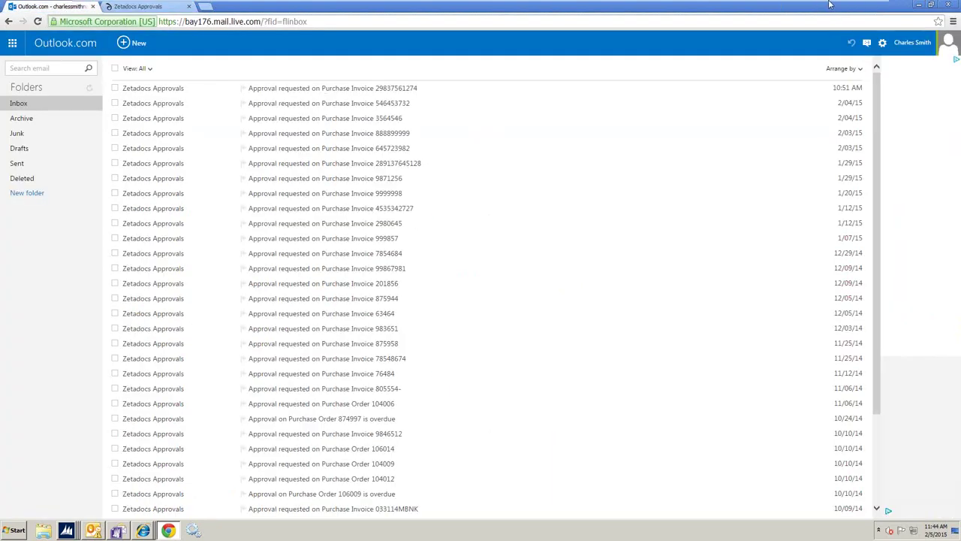
mouse_move(849, 6)
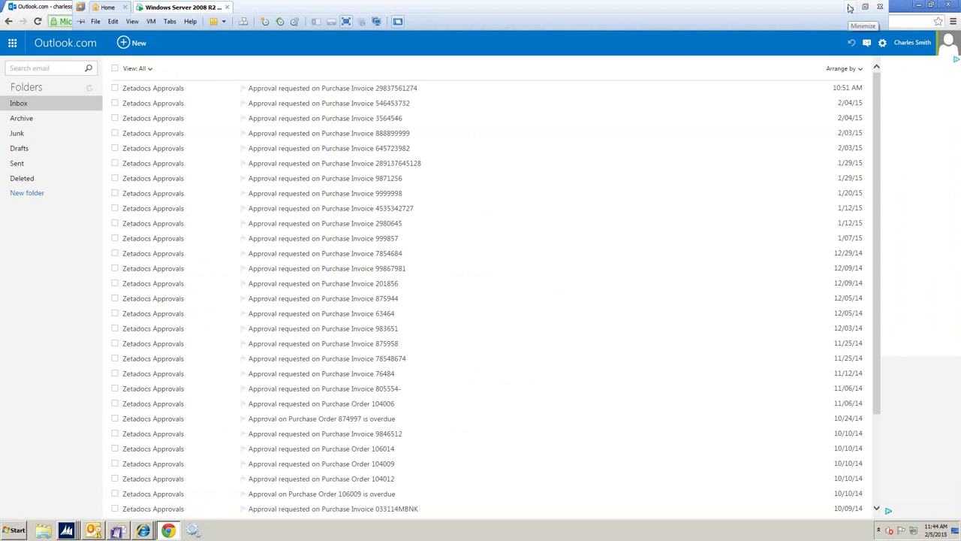
left_click(864, 12)
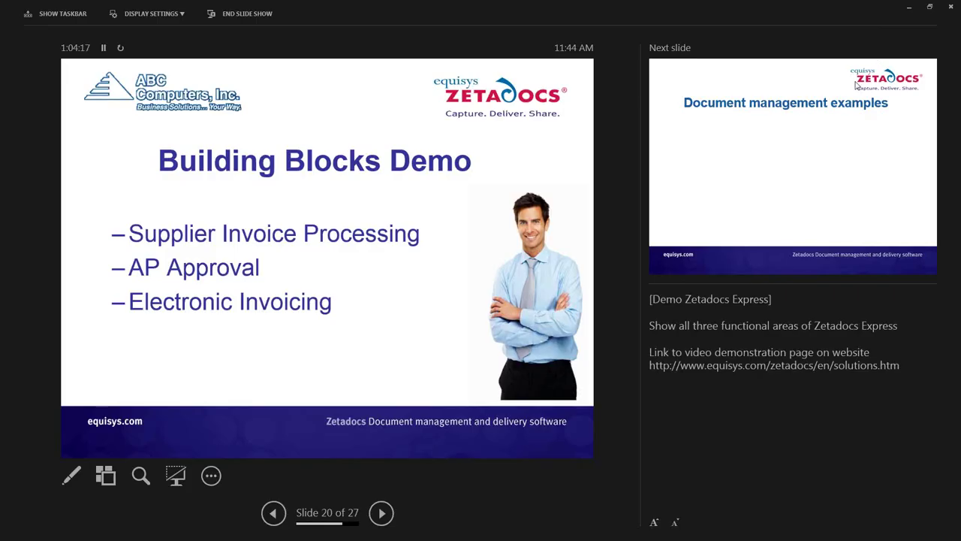